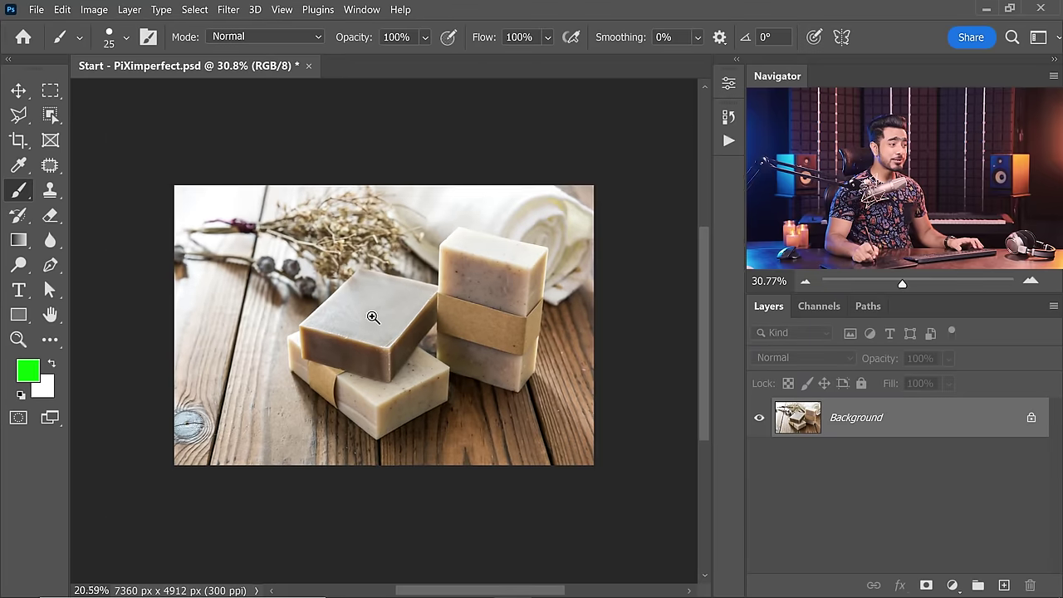
- Outline the large outer shadow area and a tighter second shadow band around the soaps in green, numbering them 1 and 2
{"action": "left_click_drag", "start_coordinate": [373, 316], "coordinate": [317, 298]}
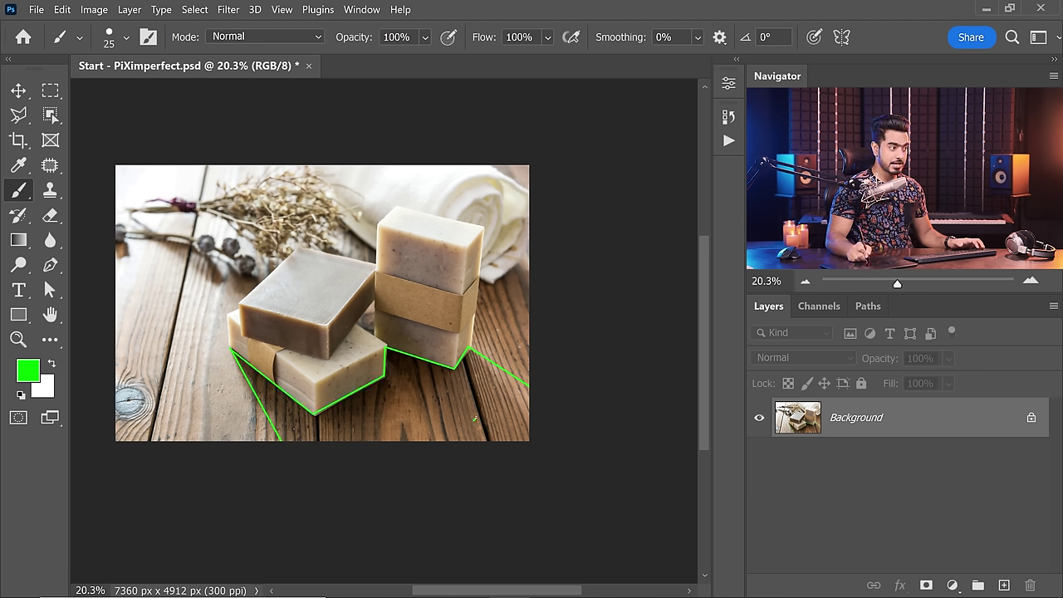
{"action": "scroll", "coordinate": [487, 426], "scroll_direction": "up", "scroll_amount": 2}
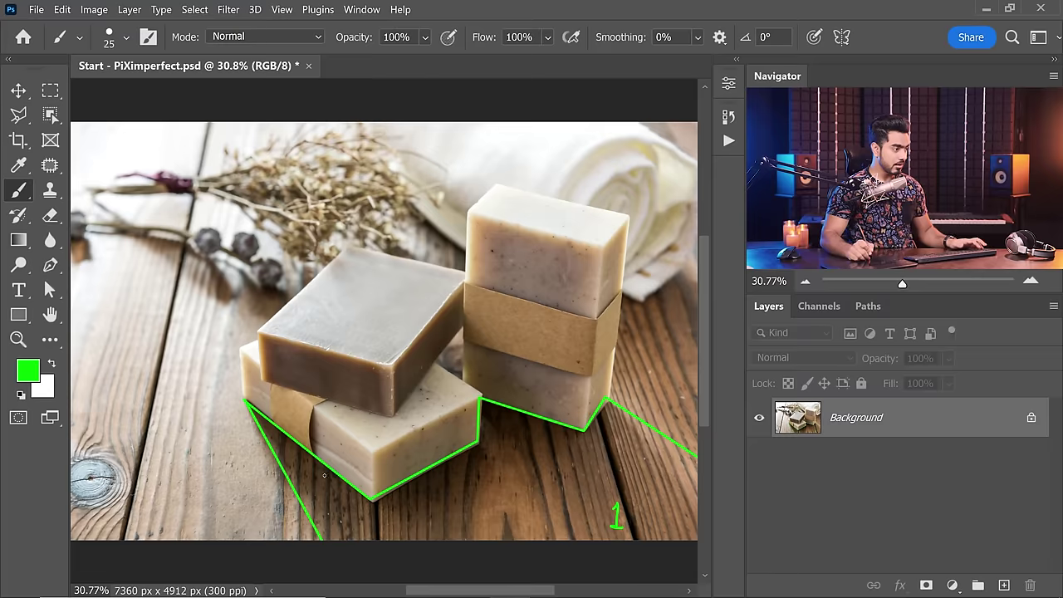
{"action": "left_click", "coordinate": [396, 539], "text": "shift"}
{"action": "left_click", "coordinate": [506, 496], "text": "shift"}
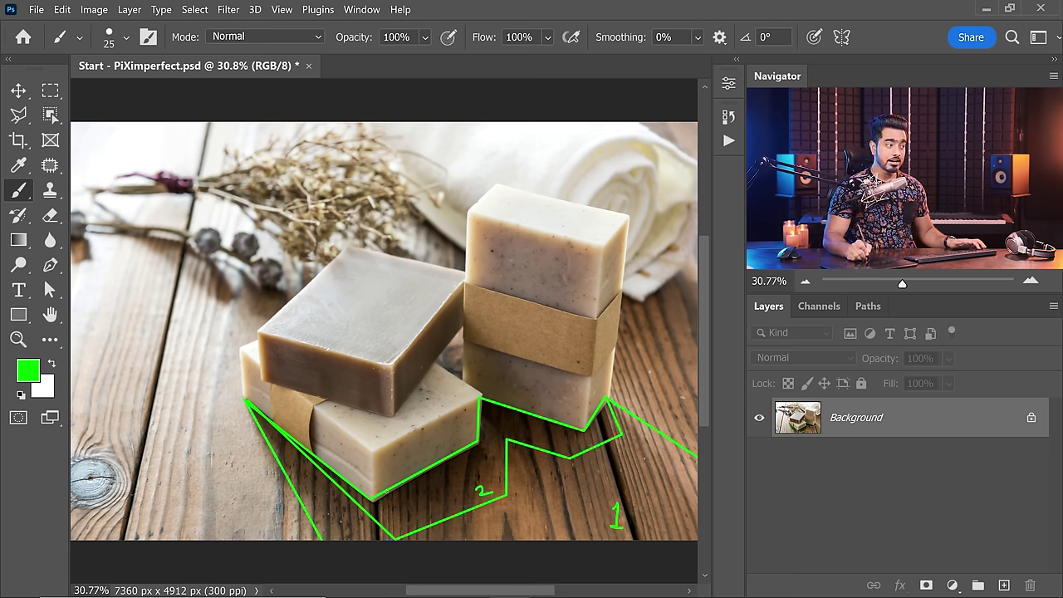
- Paint a third green outline close to the base of the soaps and number it 3
{"action": "scroll", "coordinate": [411, 484], "scroll_direction": "up", "scroll_amount": 3}
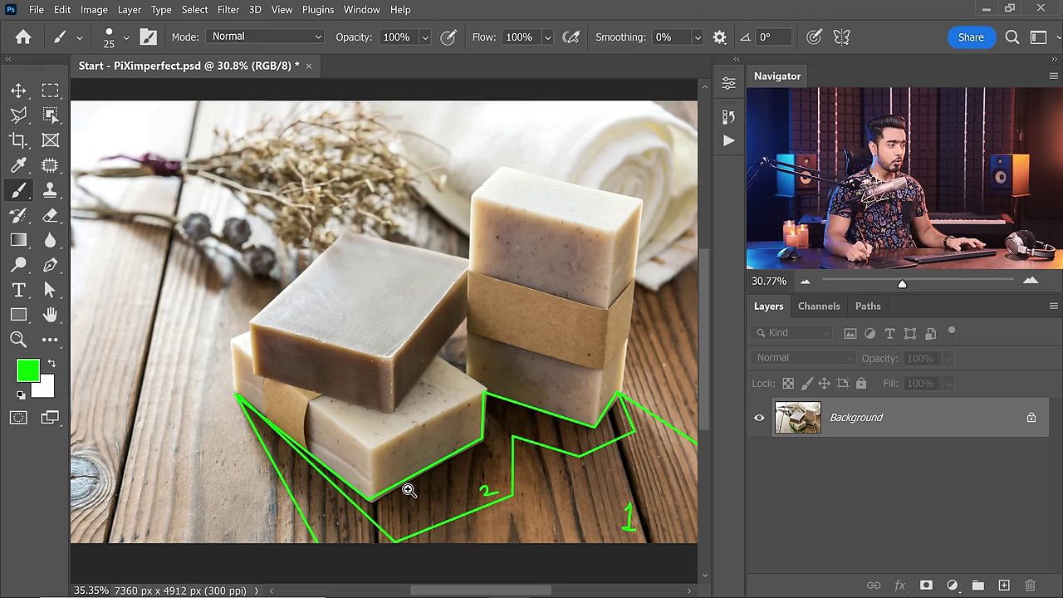
{"action": "left_click", "coordinate": [378, 522], "text": "shift"}
{"action": "left_click", "coordinate": [507, 446], "text": "shift"}
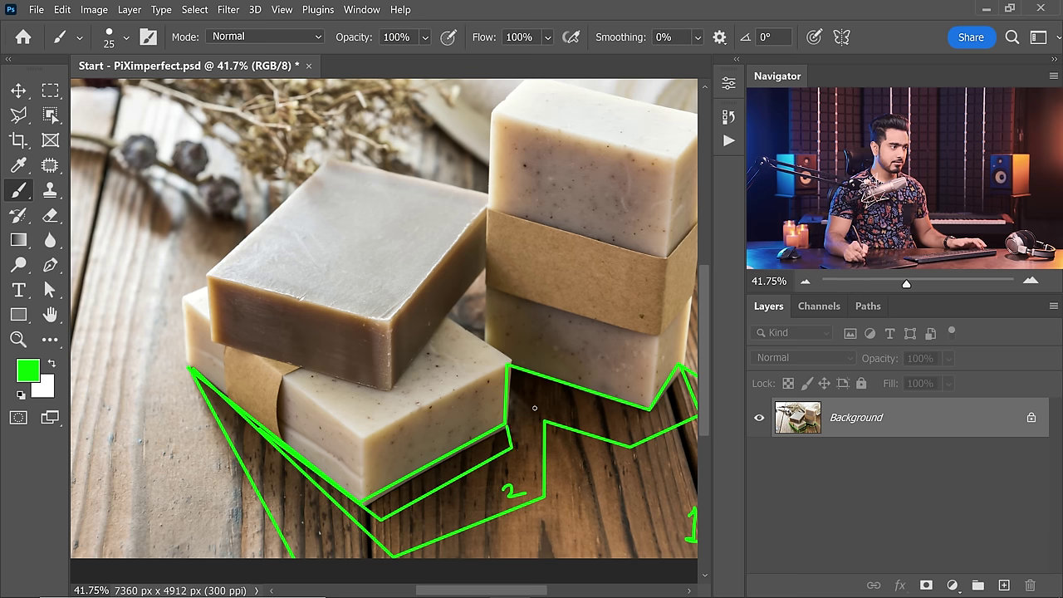
{"action": "left_click", "coordinate": [638, 426], "text": "shift"}
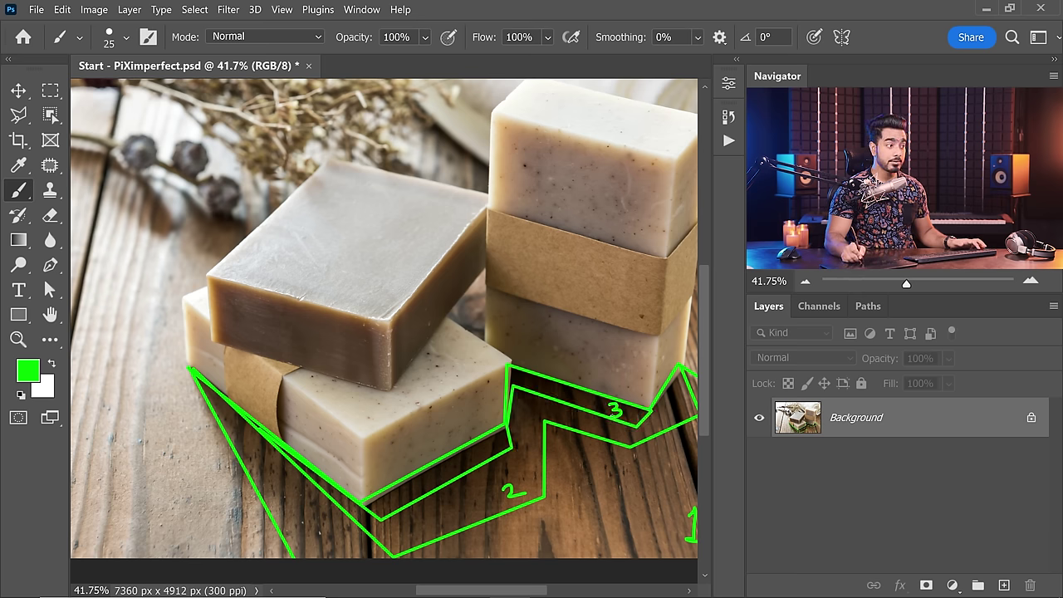
- Reduce the brush to 10 px and paint a thin green line along the front soap's lower edge, numbered 4
{"action": "left_click_drag", "start_coordinate": [420, 489], "coordinate": [465, 470]}
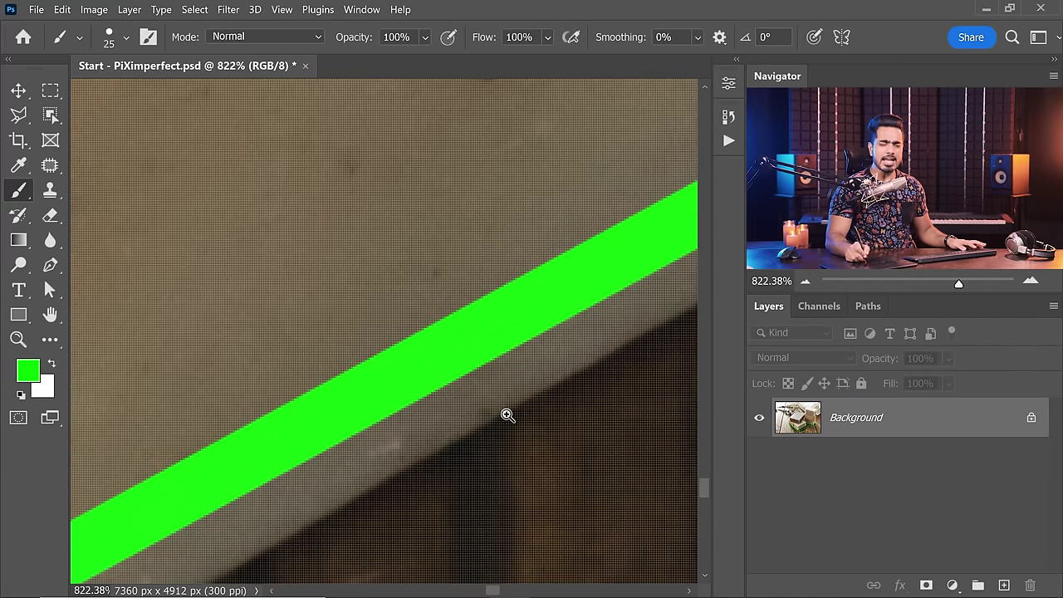
{"action": "left_click_drag", "start_coordinate": [506, 415], "coordinate": [482, 420]}
{"action": "key", "text": "bracketleft"}
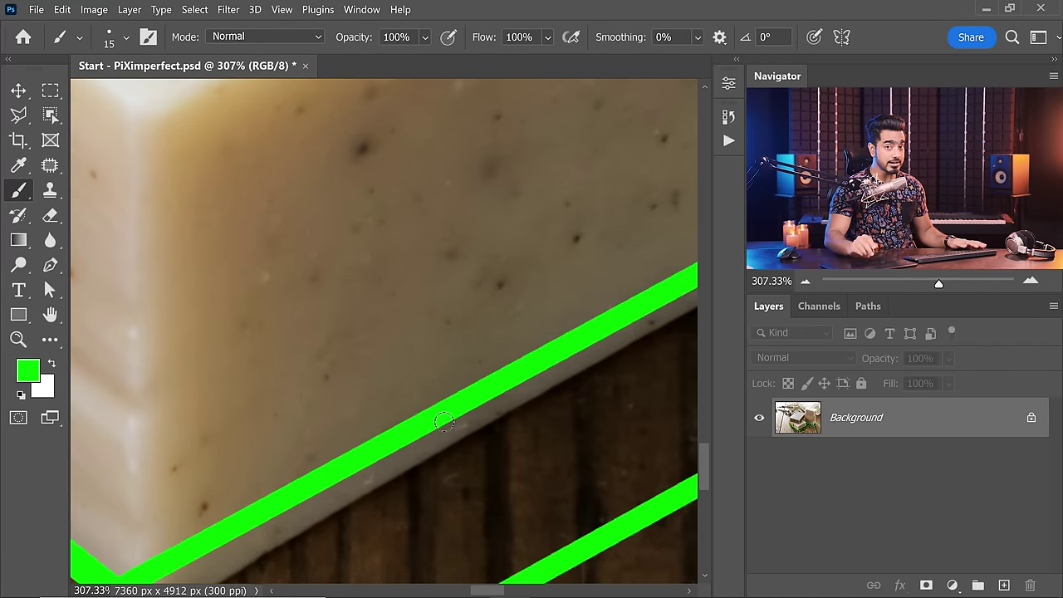
{"action": "left_click_drag", "start_coordinate": [375, 401], "coordinate": [351, 412]}
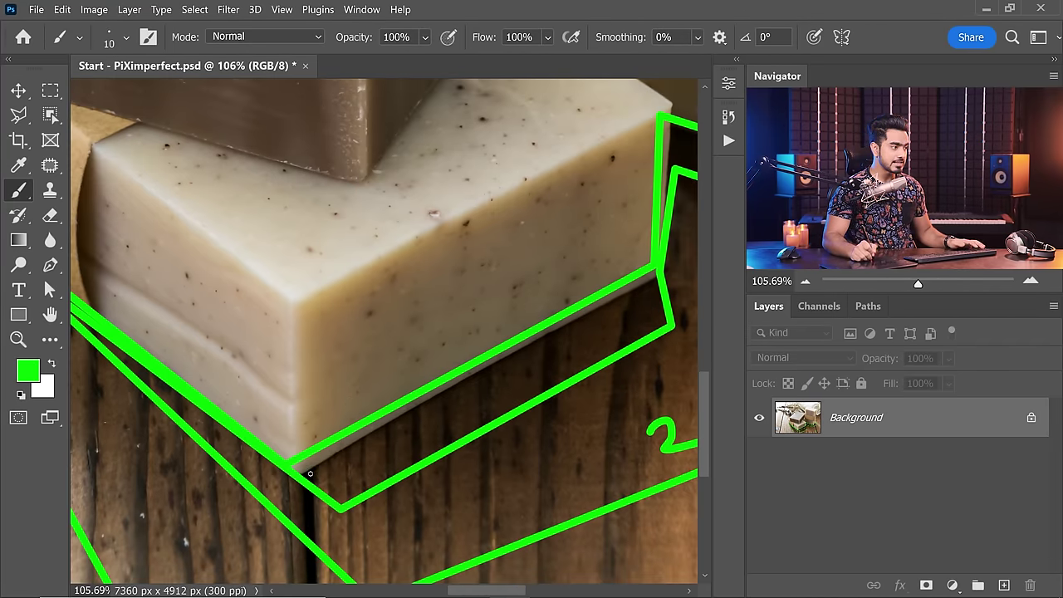
{"action": "left_click", "coordinate": [577, 326], "text": "shift"}
{"action": "left_click_drag", "start_coordinate": [486, 372], "coordinate": [513, 469]}
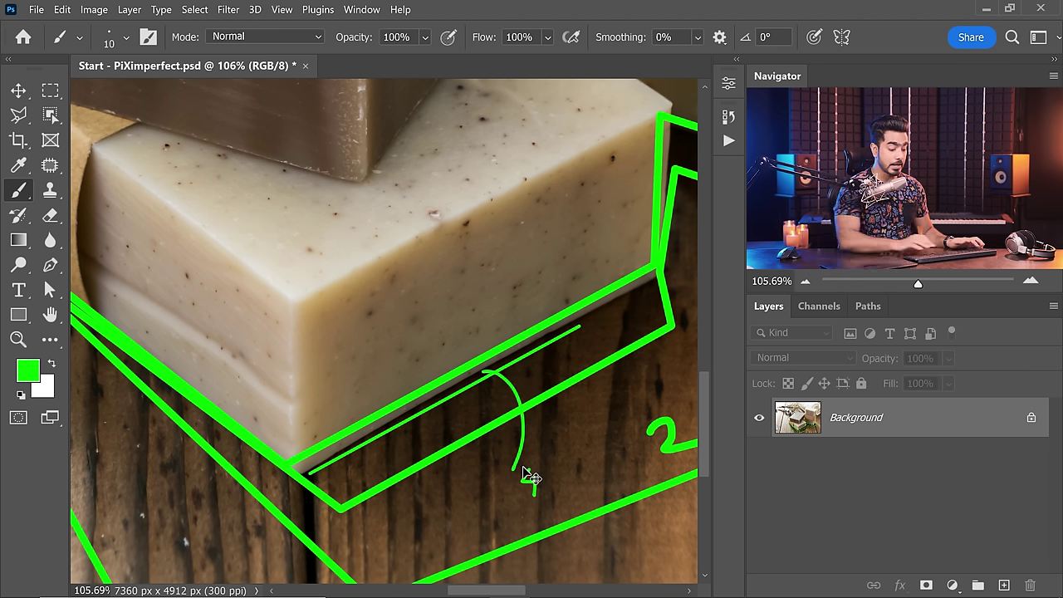
{"action": "key", "text": "ctrl+0"}
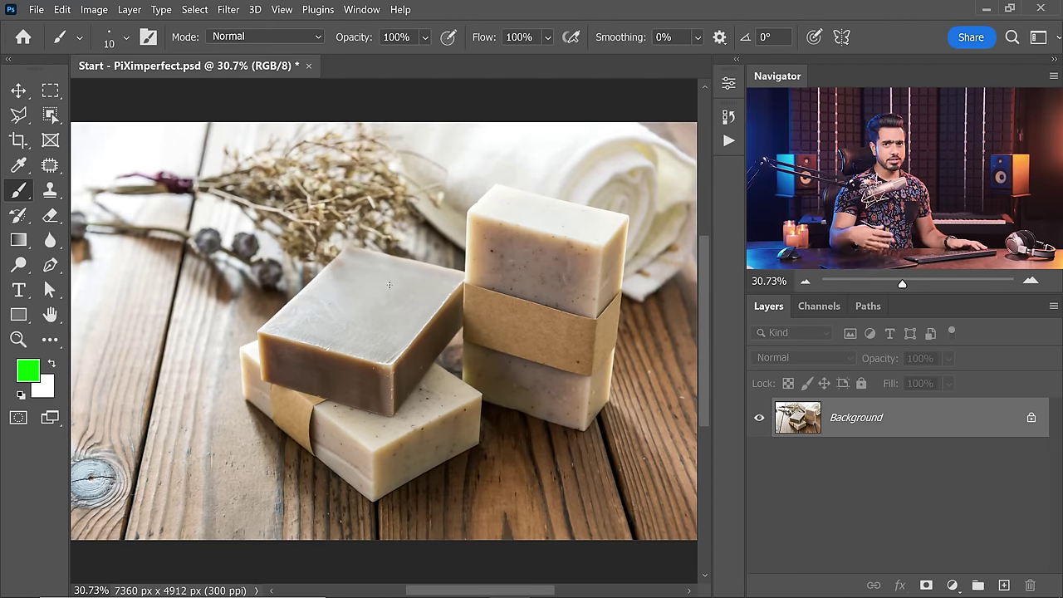
{"action": "left_click", "coordinate": [50, 115]}
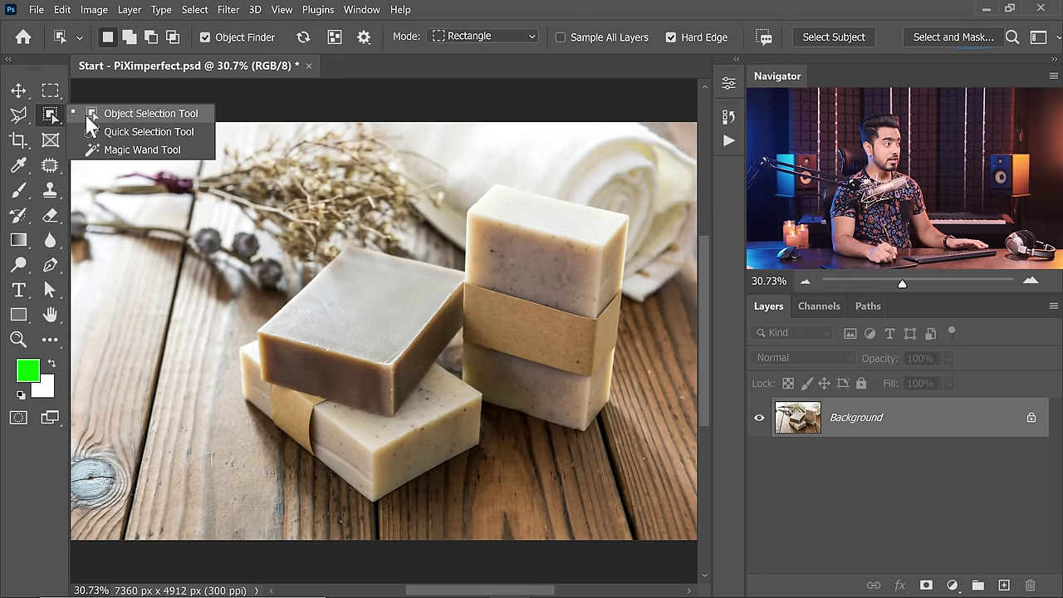
{"action": "left_click", "coordinate": [116, 113]}
{"action": "left_click_drag", "start_coordinate": [205, 138], "coordinate": [660, 506]}
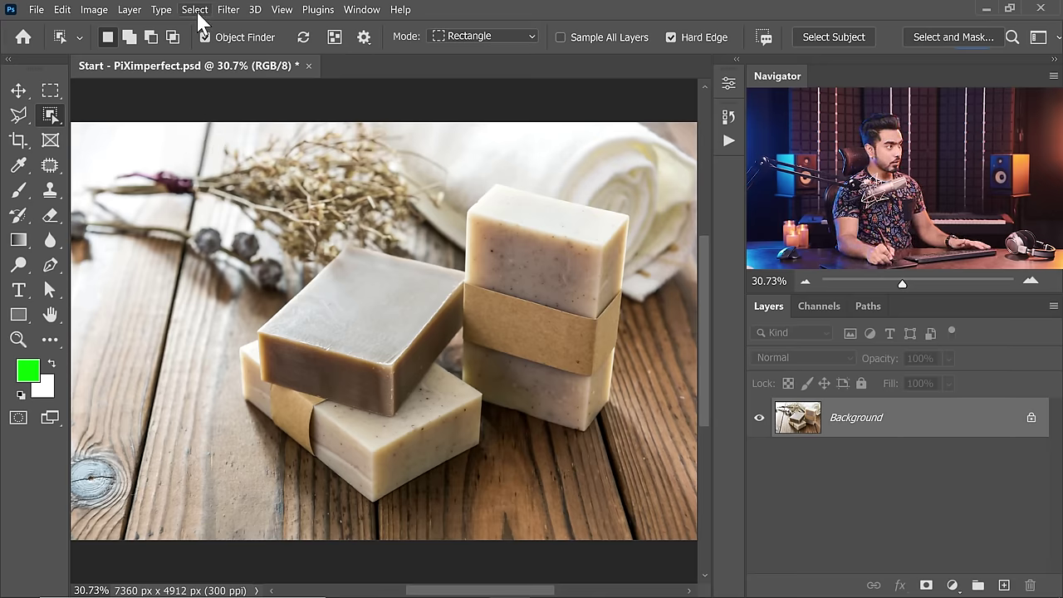
- Load the saved Soap channel as a new selection and turn it into a layer mask on the photo layer
{"action": "left_click", "coordinate": [194, 9]}
{"action": "left_click", "coordinate": [223, 330]}
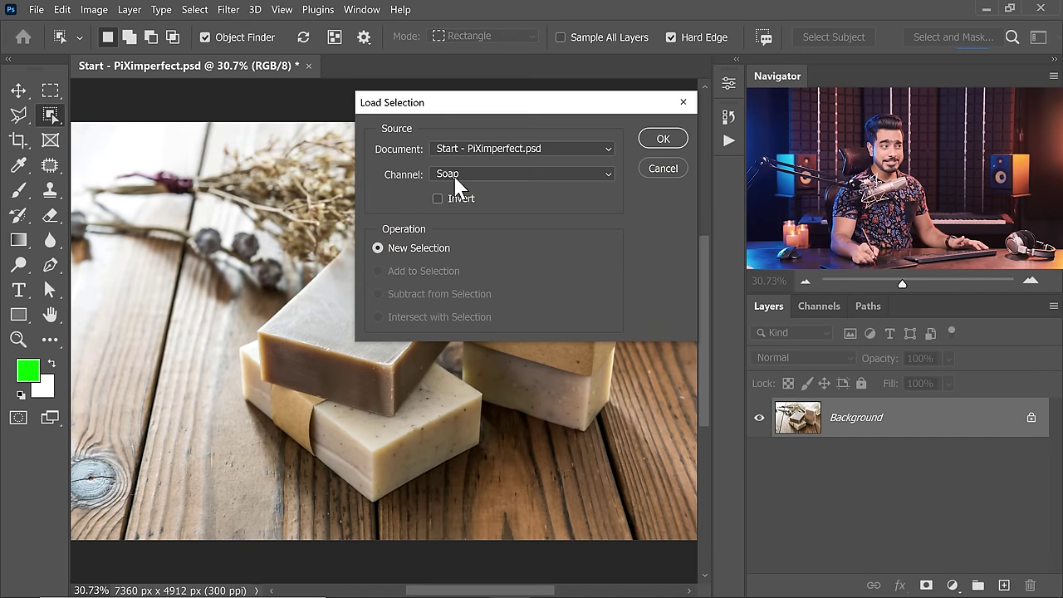
{"action": "left_click", "coordinate": [659, 143]}
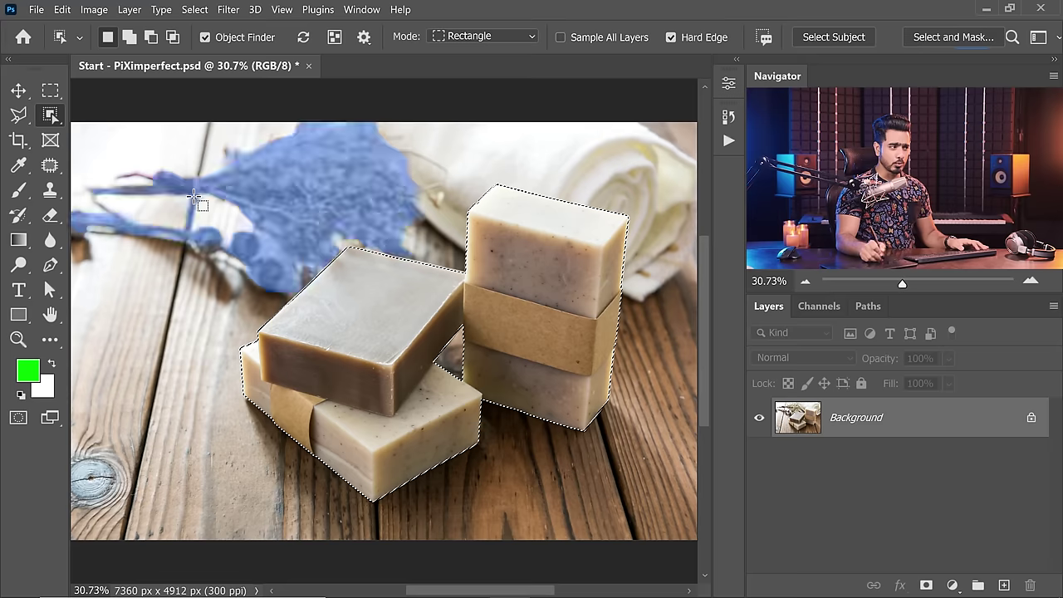
{"action": "left_click", "coordinate": [15, 90]}
{"action": "left_click", "coordinate": [927, 586]}
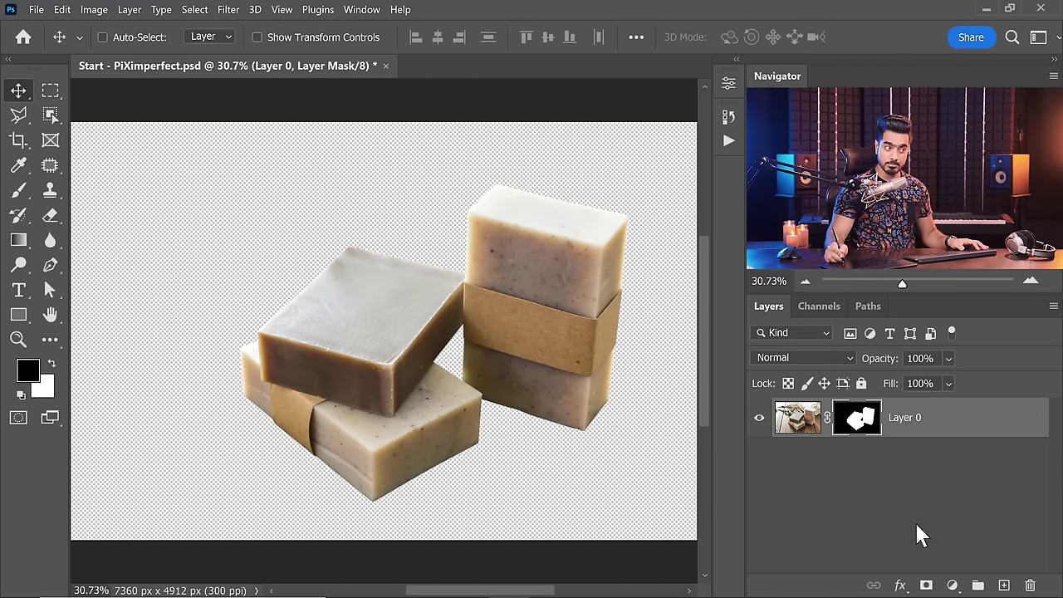
- Rename the masked layer as Soap
{"action": "double_click", "coordinate": [906, 418]}
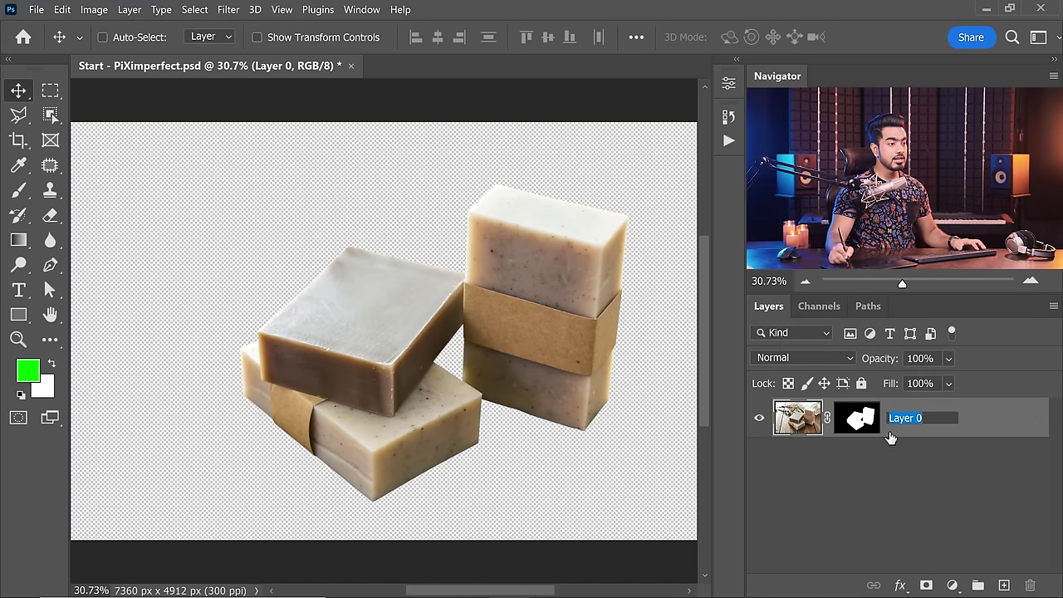
{"action": "type", "text": "Soap"}
{"action": "key", "text": "Return"}
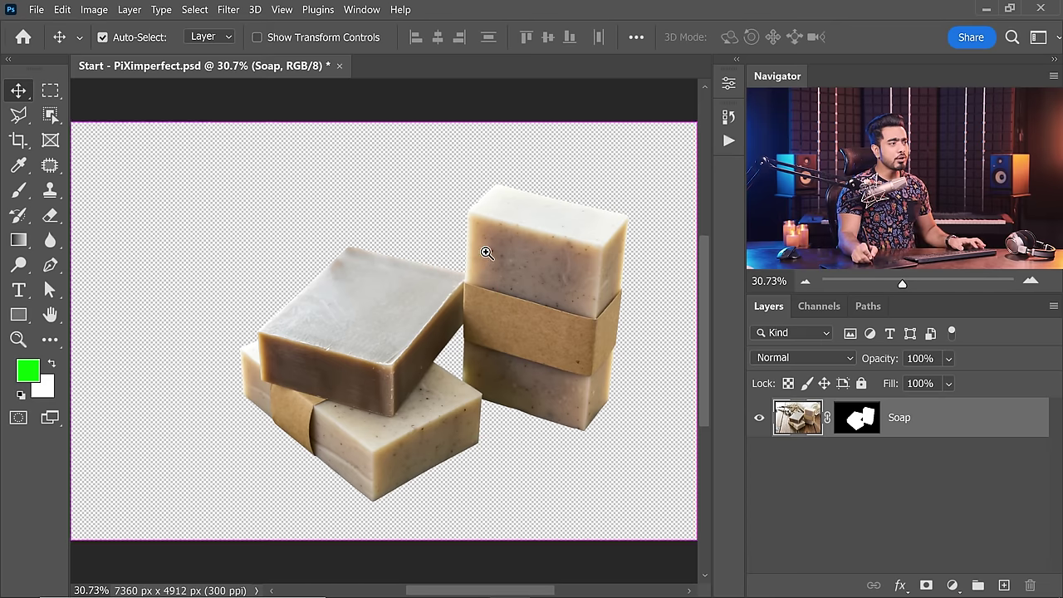
- Extend the canvas on all sides with the Crop tool to about 11473 x 8081 px
{"action": "scroll", "coordinate": [487, 249], "scroll_direction": "down", "scroll_amount": 5}
{"action": "left_click_drag", "start_coordinate": [440, 280], "coordinate": [326, 284]}
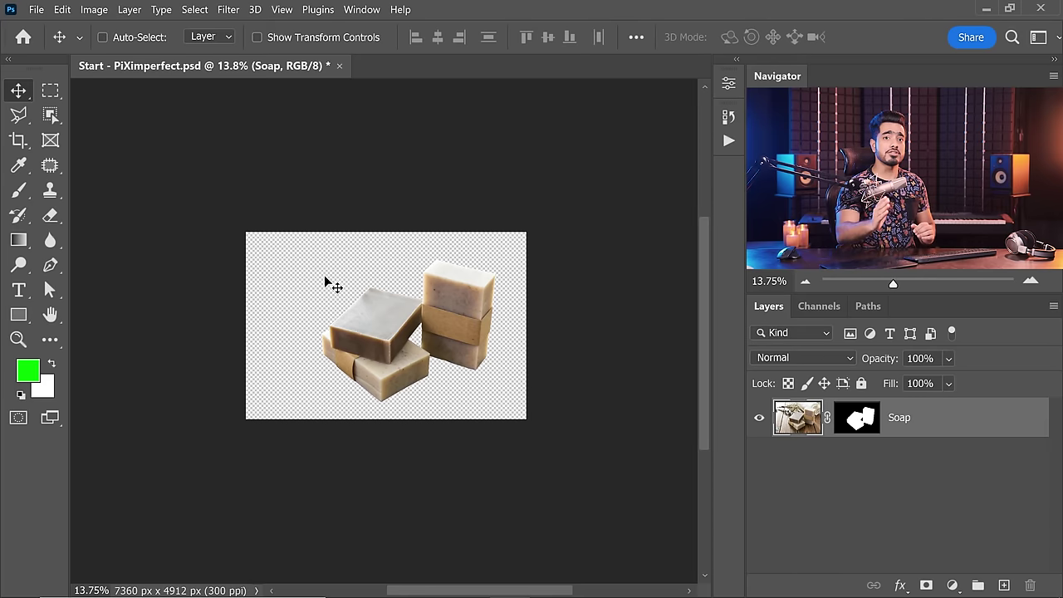
{"action": "key", "text": "c"}
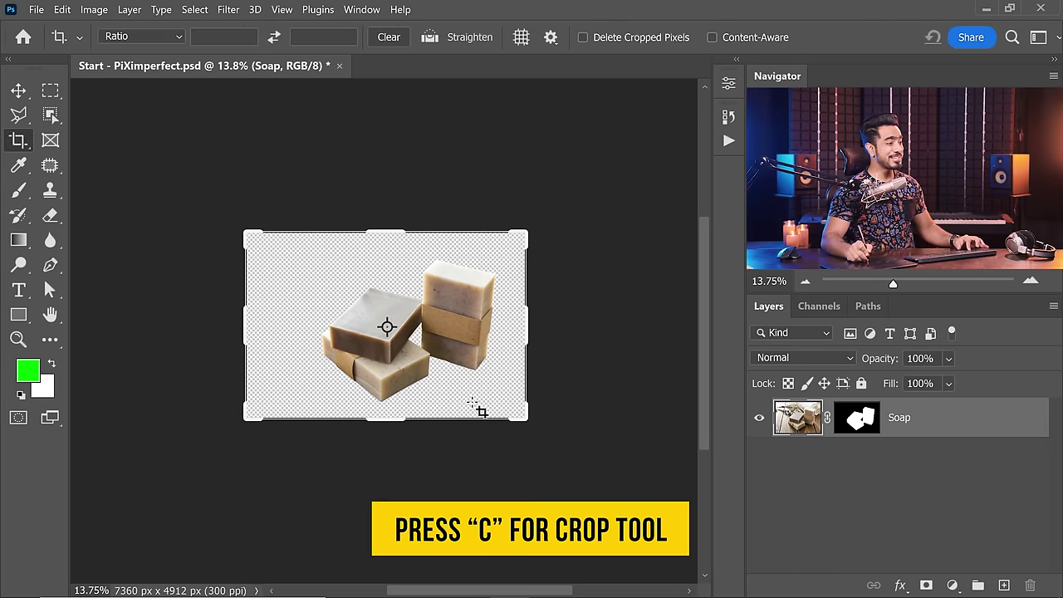
{"action": "left_click_drag", "start_coordinate": [399, 422], "coordinate": [399, 462]}
{"action": "left_click_drag", "start_coordinate": [528, 321], "coordinate": [586, 317]}
{"action": "left_click_drag", "start_coordinate": [383, 190], "coordinate": [384, 172]}
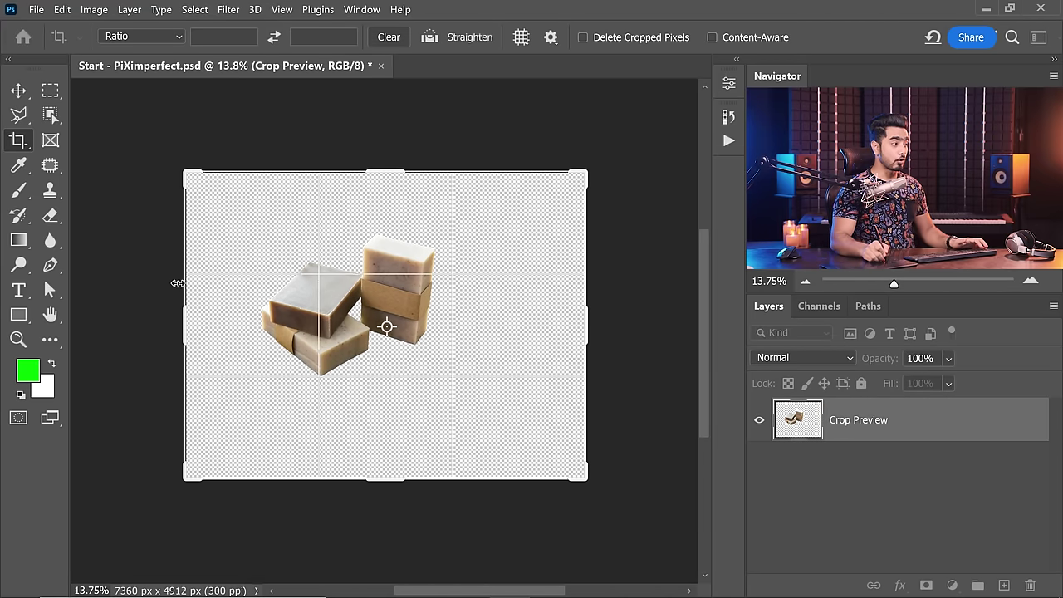
{"action": "left_click_drag", "start_coordinate": [184, 317], "coordinate": [166, 317]}
{"action": "key", "text": "Return"}
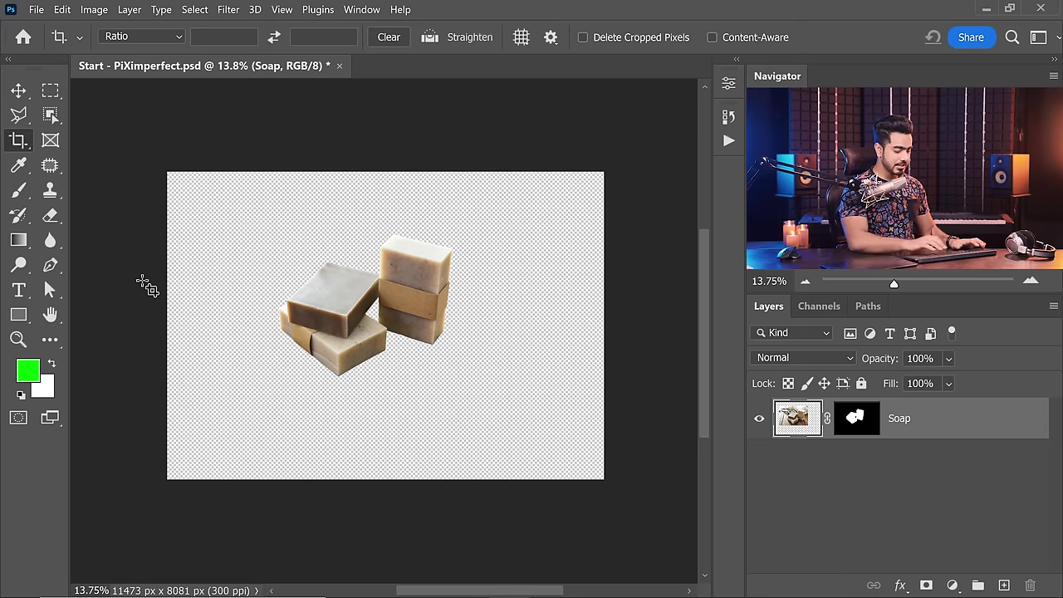
{"action": "key", "text": "ctrl+0"}
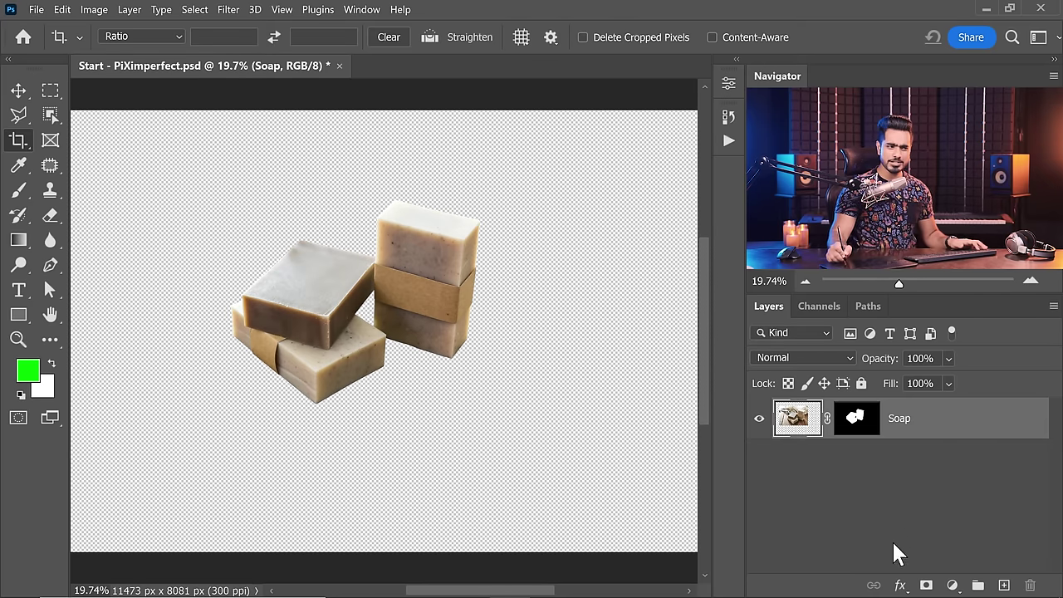
- Add a white (ffffff) Solid Color fill layer and place it beneath the Soap layer
{"action": "left_click", "coordinate": [953, 585]}
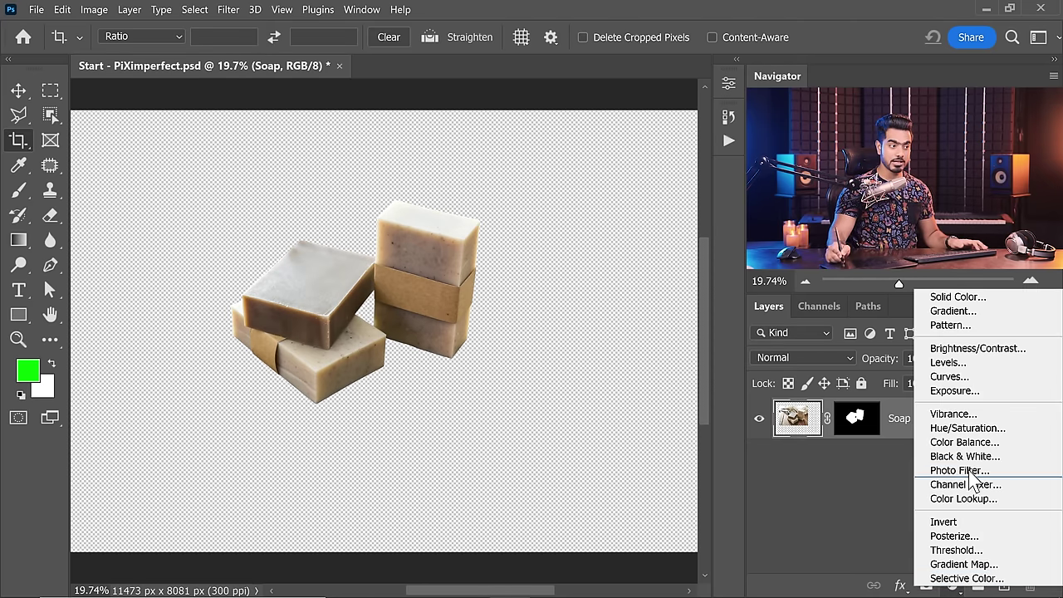
{"action": "left_click", "coordinate": [957, 296]}
{"action": "type", "text": "ffffff"}
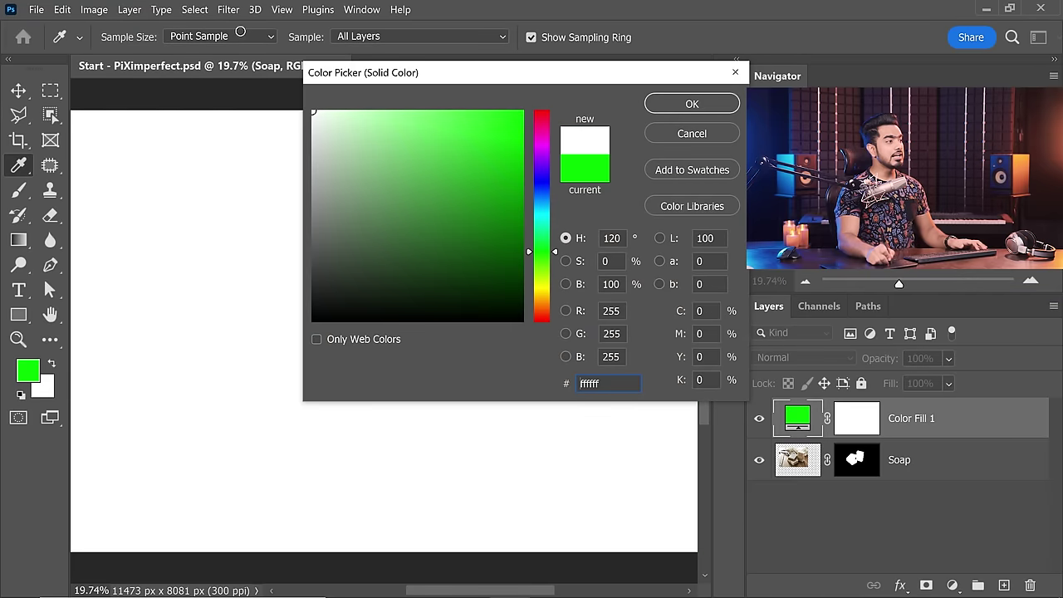
{"action": "left_click", "coordinate": [691, 103]}
{"action": "key", "text": "c"}
{"action": "left_click_drag", "start_coordinate": [937, 427], "coordinate": [937, 499]}
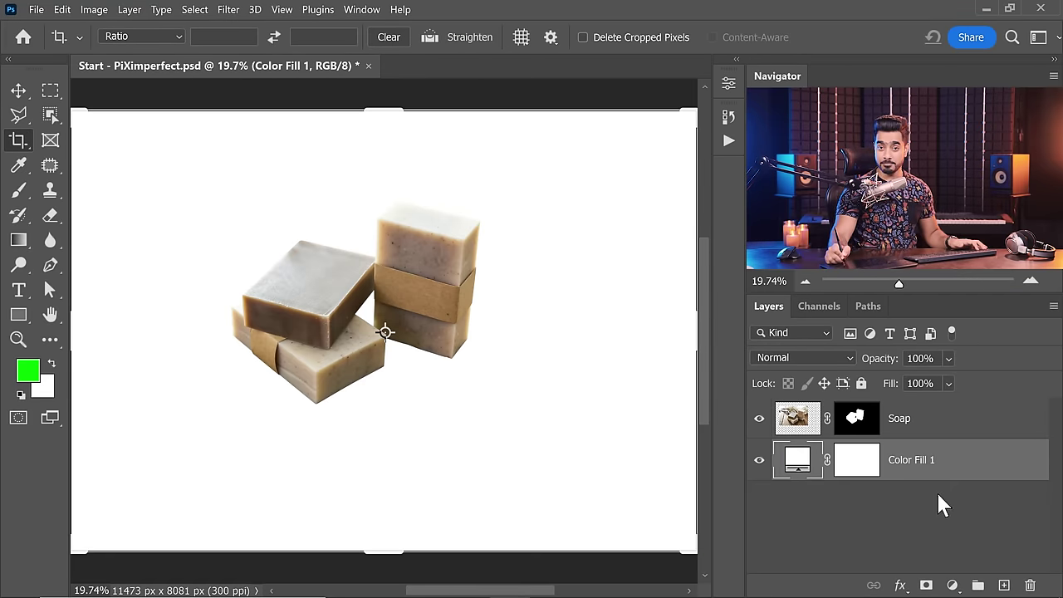
{"action": "left_click", "coordinate": [18, 91]}
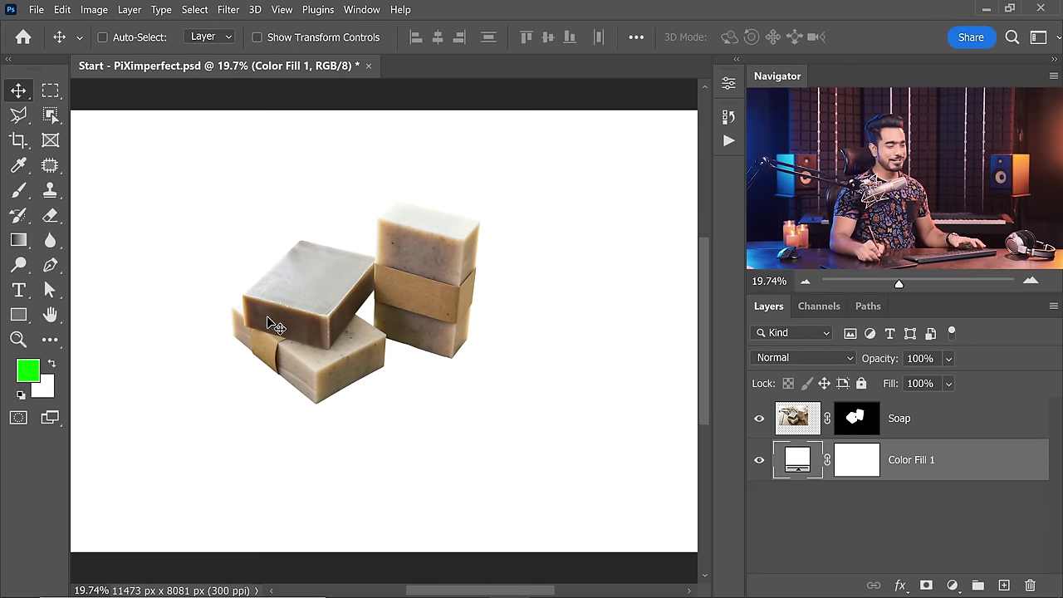
- Compare the soaps with and without their original background, leaving the Soap layer's mask disabled
{"action": "scroll", "coordinate": [282, 365], "scroll_direction": "up", "scroll_amount": 4}
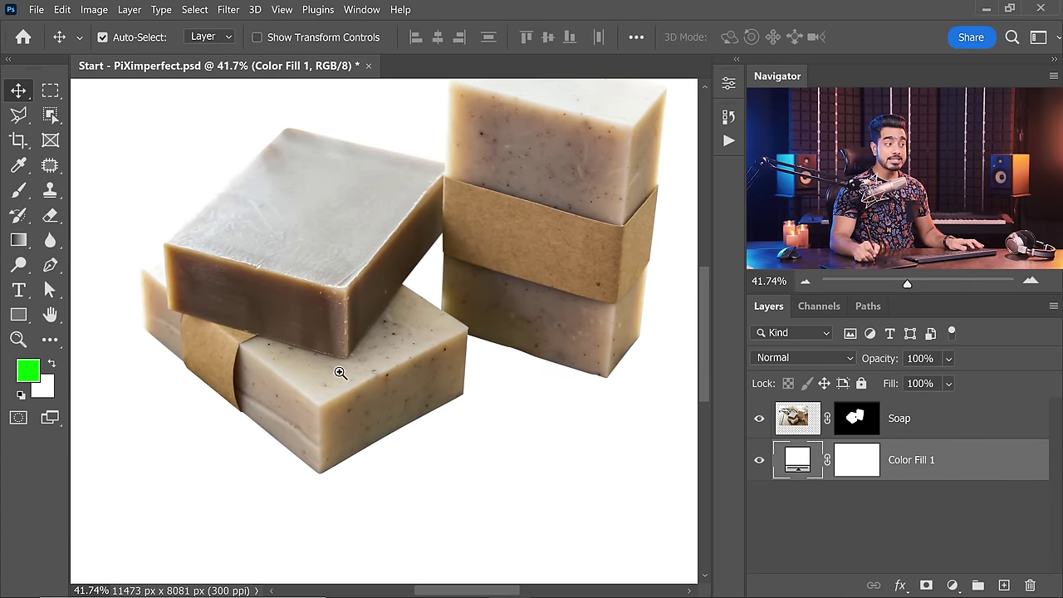
{"action": "scroll", "coordinate": [339, 373], "scroll_direction": "down", "scroll_amount": 1}
{"action": "left_click", "coordinate": [852, 427], "text": "shift"}
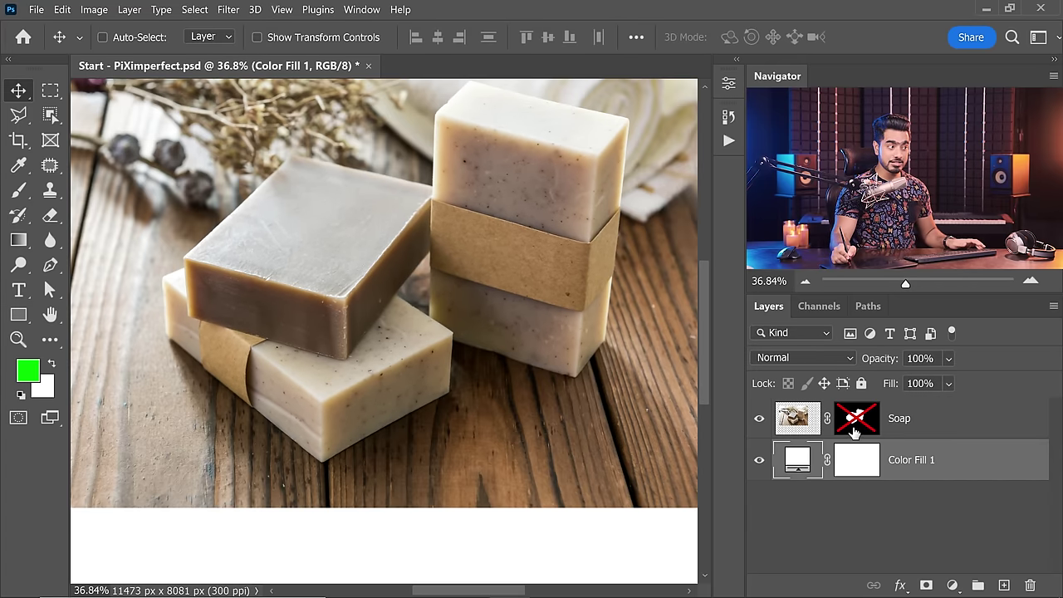
{"action": "left_click", "coordinate": [855, 425], "text": "shift"}
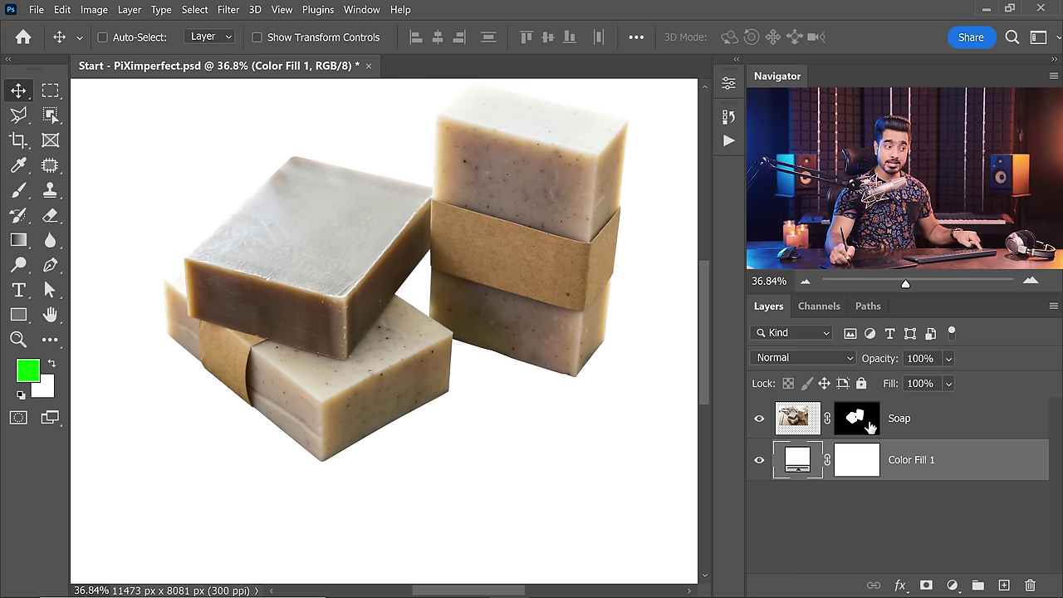
{"action": "left_click", "coordinate": [857, 425], "text": "shift"}
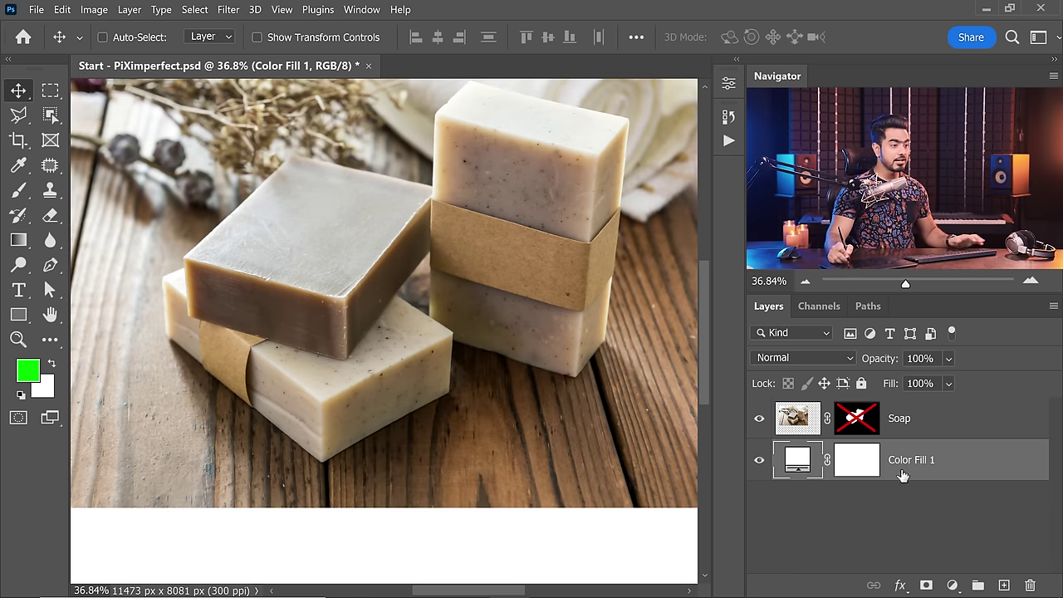
- Create a new layer between the Soap and white fill layers and name it "Layer 1 - Shadow"
{"action": "left_click", "coordinate": [1004, 586]}
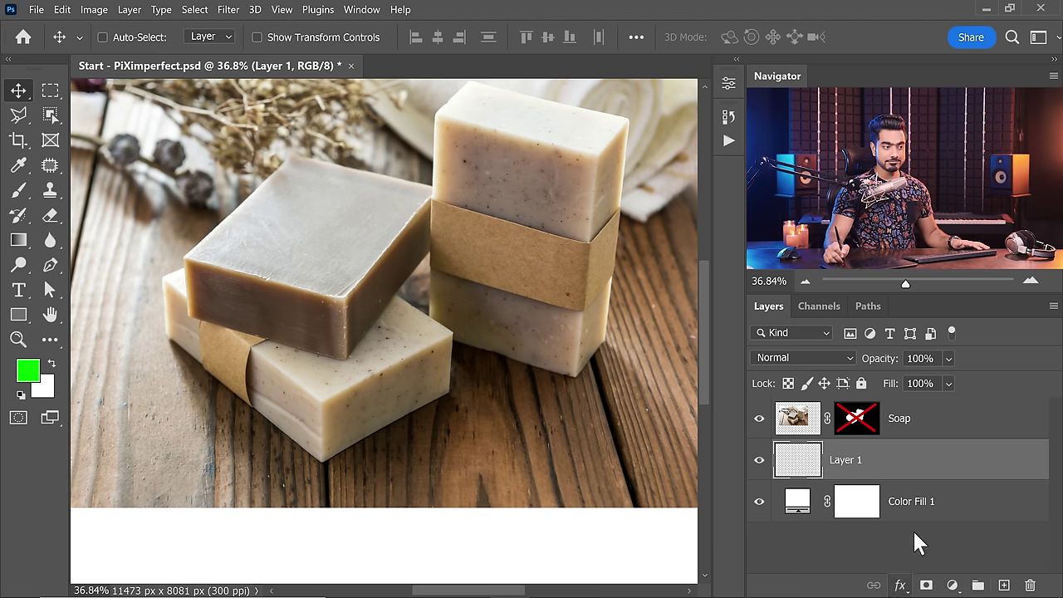
{"action": "double_click", "coordinate": [848, 462]}
{"action": "type", "text": "- Shadow"}
{"action": "key", "text": "Return"}
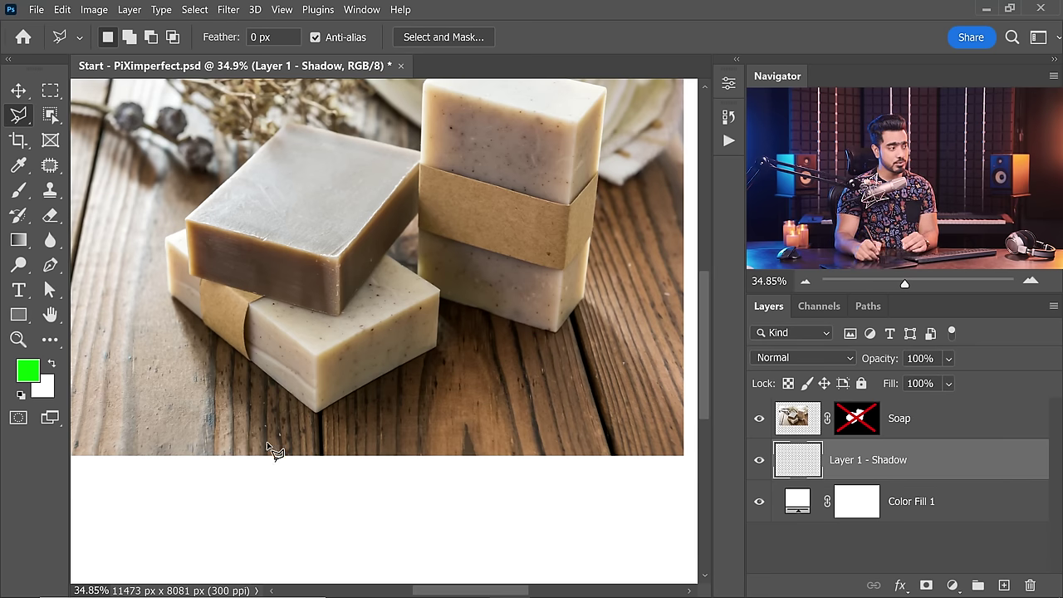
- Draw a four-sided Polygonal Lasso selection from the soaps' outer base corners toward the canvas's lower edge as the cast shadow's shape
{"action": "left_click", "coordinate": [18, 115]}
{"action": "left_click", "coordinate": [83, 130]}
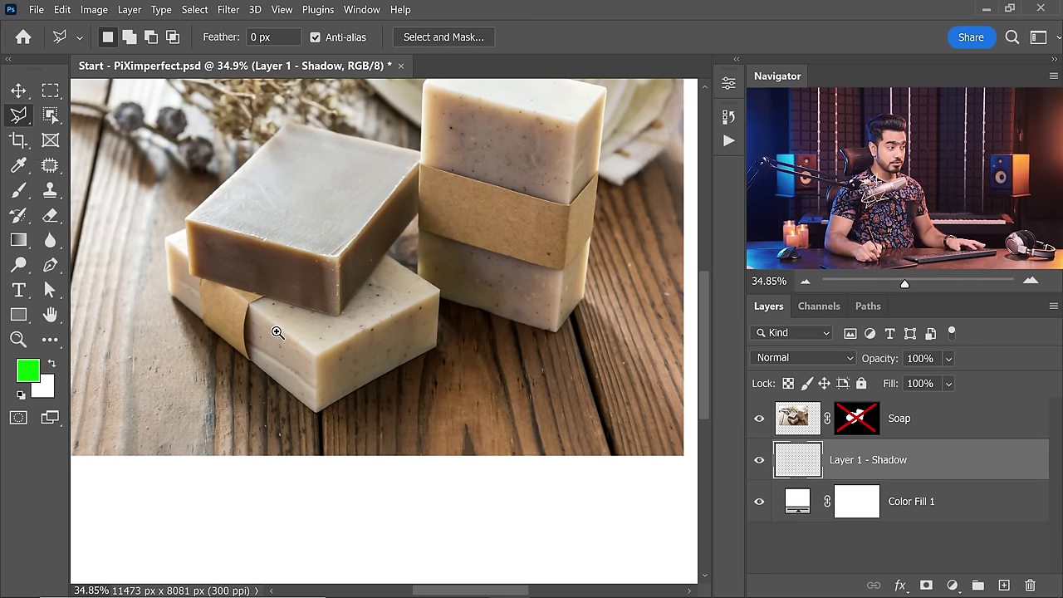
{"action": "scroll", "coordinate": [278, 333], "scroll_direction": "down", "scroll_amount": 3}
{"action": "scroll", "coordinate": [217, 287], "scroll_direction": "up", "scroll_amount": 1}
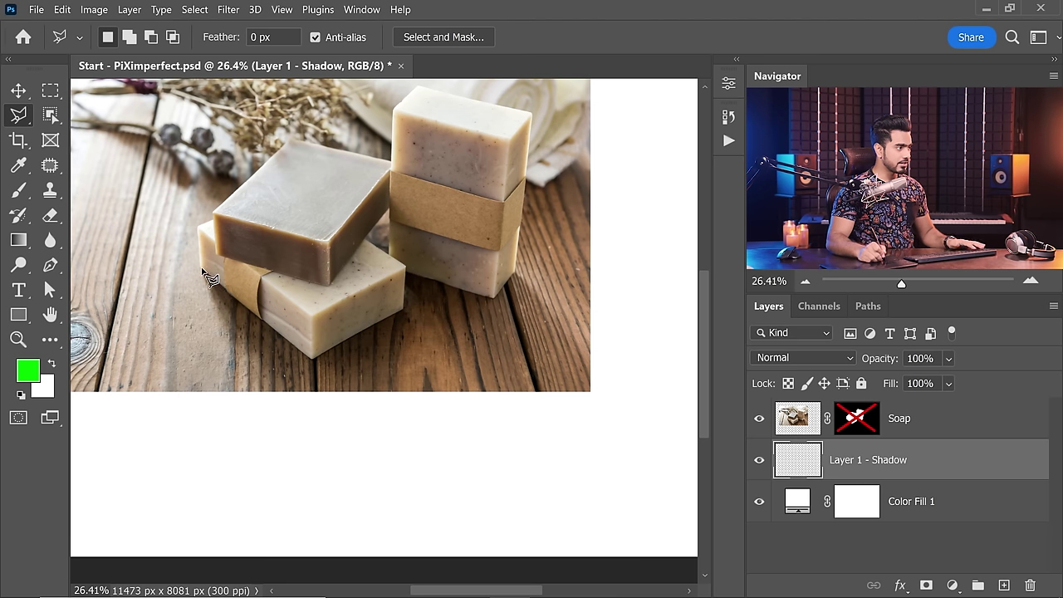
{"action": "left_click", "coordinate": [351, 549]}
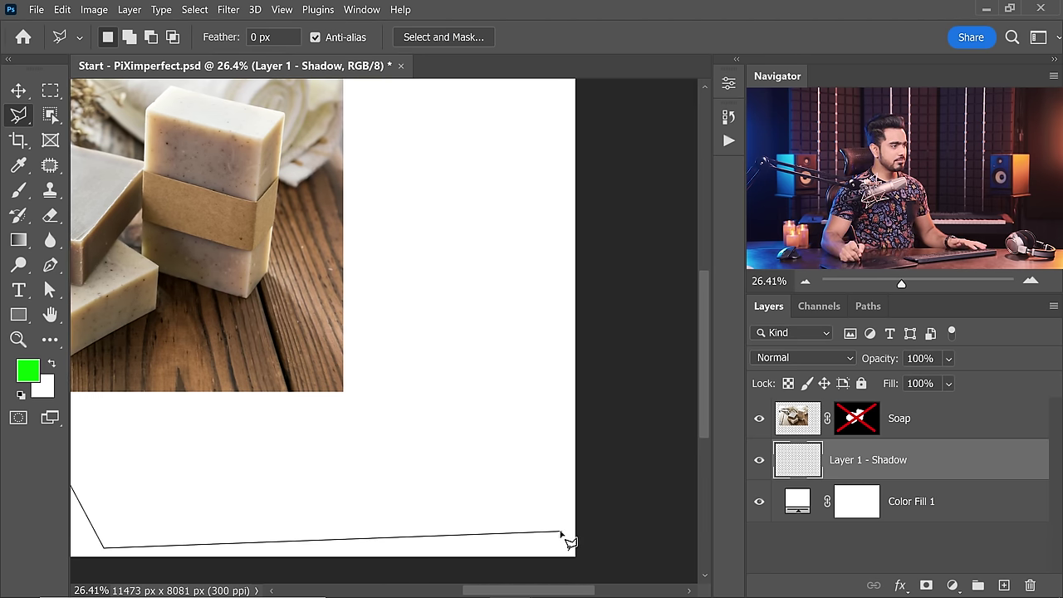
{"action": "left_click", "coordinate": [542, 523]}
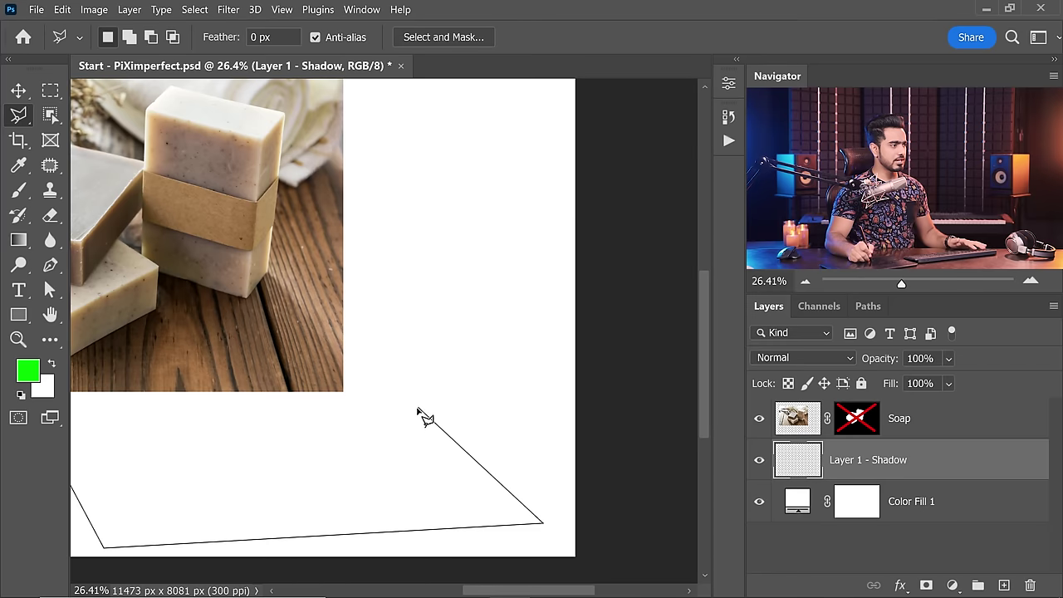
{"action": "left_click", "coordinate": [255, 266]}
{"action": "scroll", "coordinate": [332, 272], "scroll_direction": "left", "scroll_amount": 5}
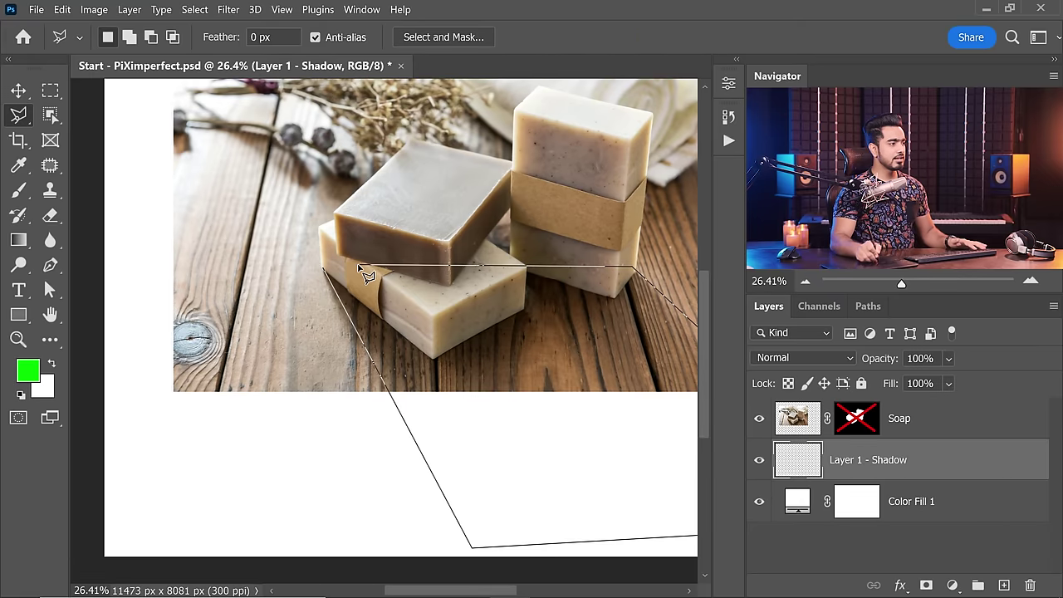
{"action": "left_click", "coordinate": [323, 268]}
{"action": "scroll", "coordinate": [419, 162], "scroll_direction": "down", "scroll_amount": 3}
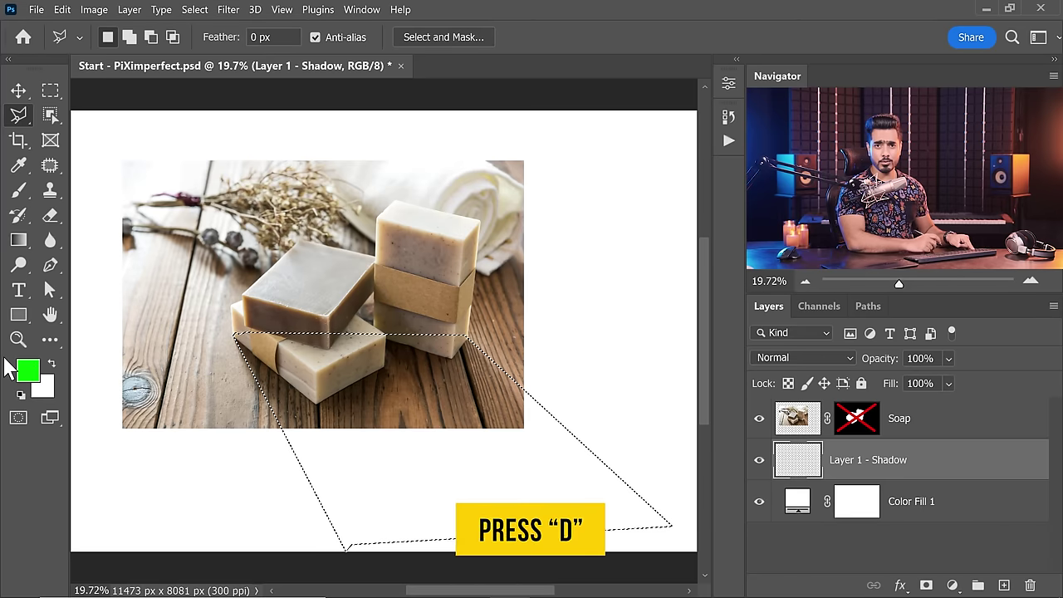
- Fill the selection with the default black on Layer 1 - Shadow, deselect it, and re-enable the Soap layer's mask
{"action": "key", "text": "d"}
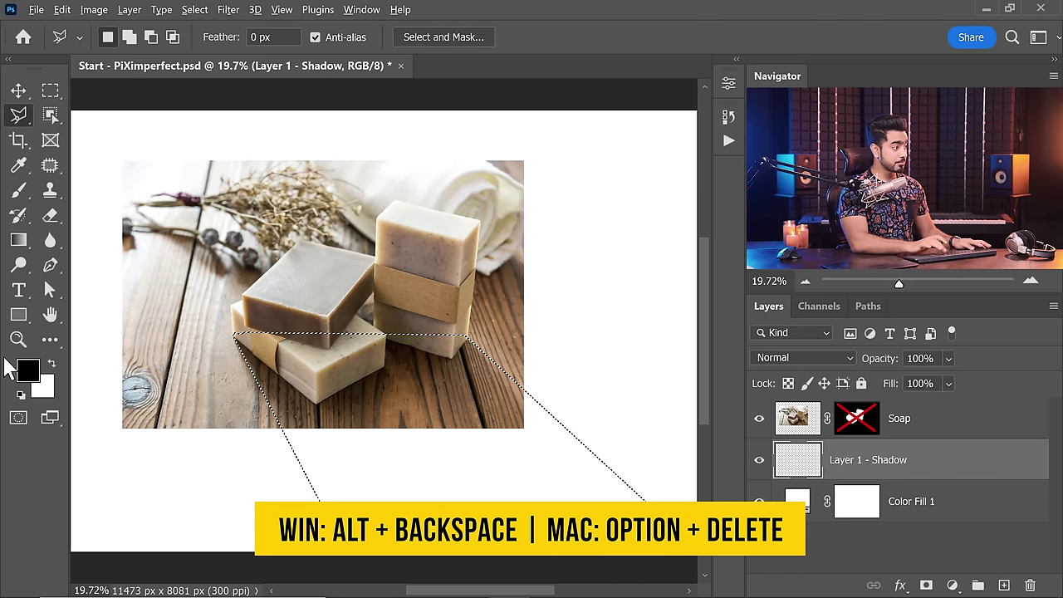
{"action": "key", "text": "alt+BackSpace"}
{"action": "key", "text": "ctrl+d"}
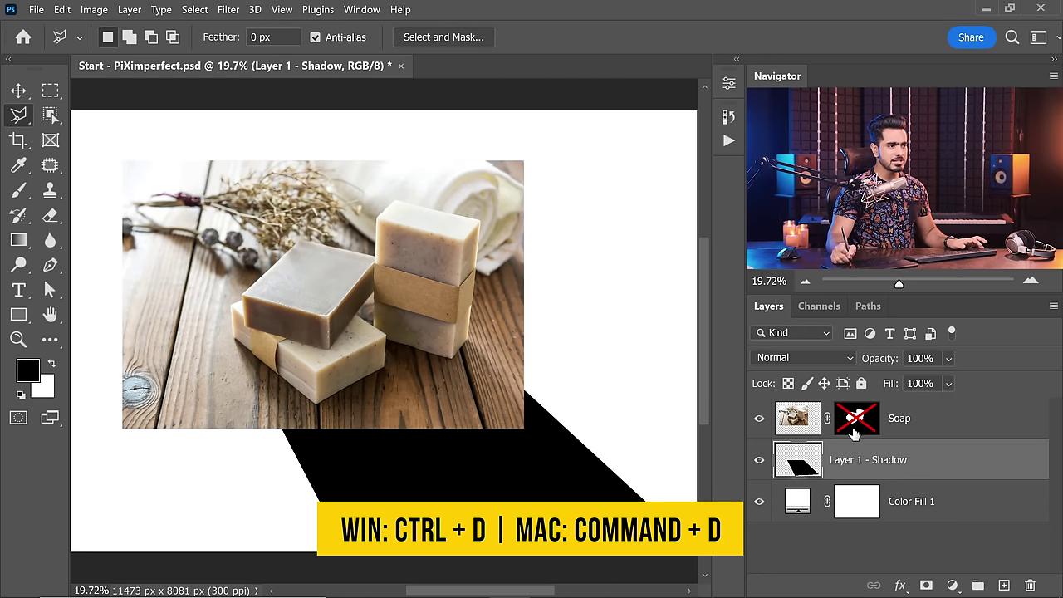
{"action": "left_click", "coordinate": [855, 427], "text": "shift"}
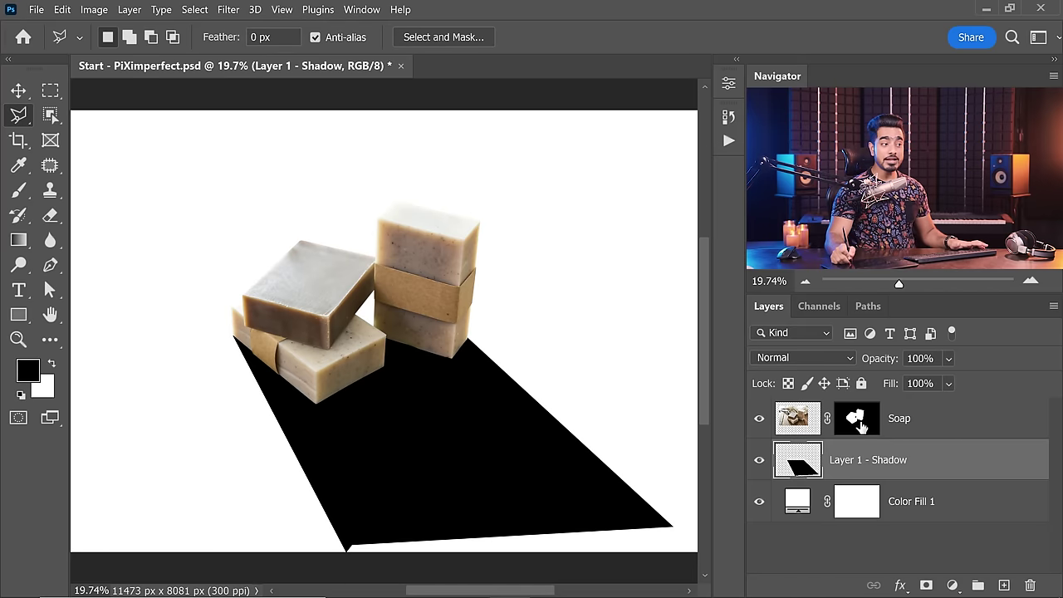
- Disable the Soap mask, examine how the original shadow softens away from the soap's base, and enable the mask again
{"action": "left_click", "coordinate": [860, 425], "text": "shift"}
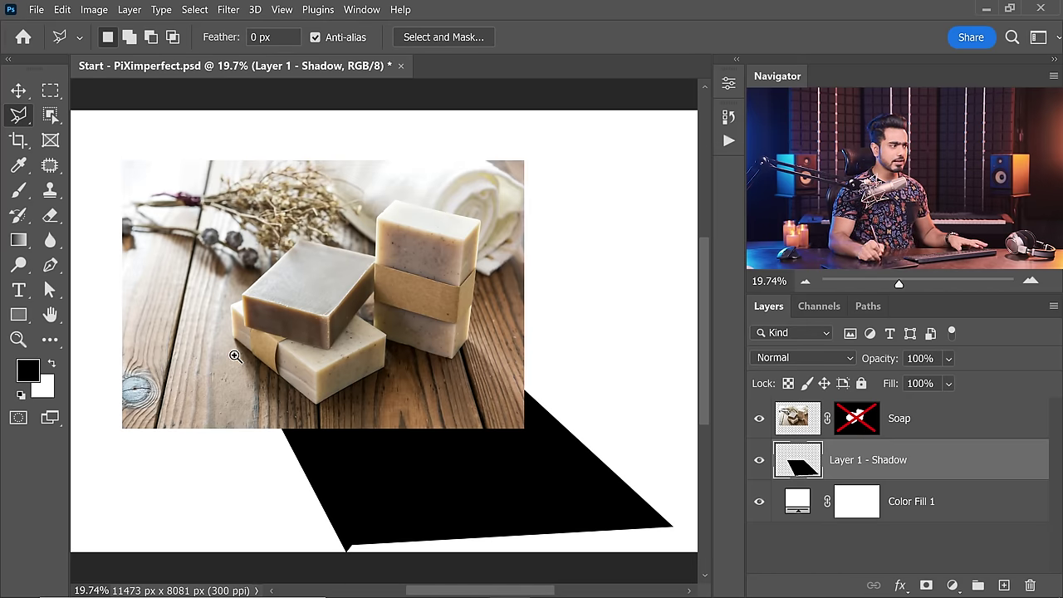
{"action": "mouse_move", "coordinate": [238, 347]}
{"action": "left_mouse_down"}
{"action": "mouse_move", "coordinate": [277, 349]}
{"action": "mouse_move", "coordinate": [240, 340]}
{"action": "left_mouse_up"}
{"action": "scroll", "coordinate": [249, 324], "scroll_direction": "up", "scroll_amount": 3}
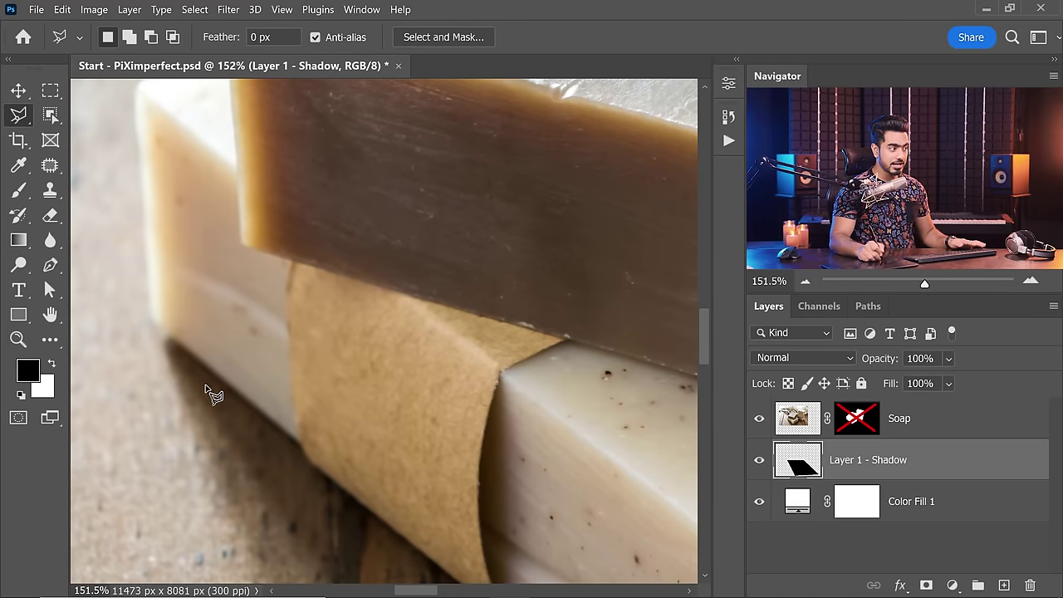
{"action": "left_click_drag", "start_coordinate": [246, 389], "coordinate": [209, 385]}
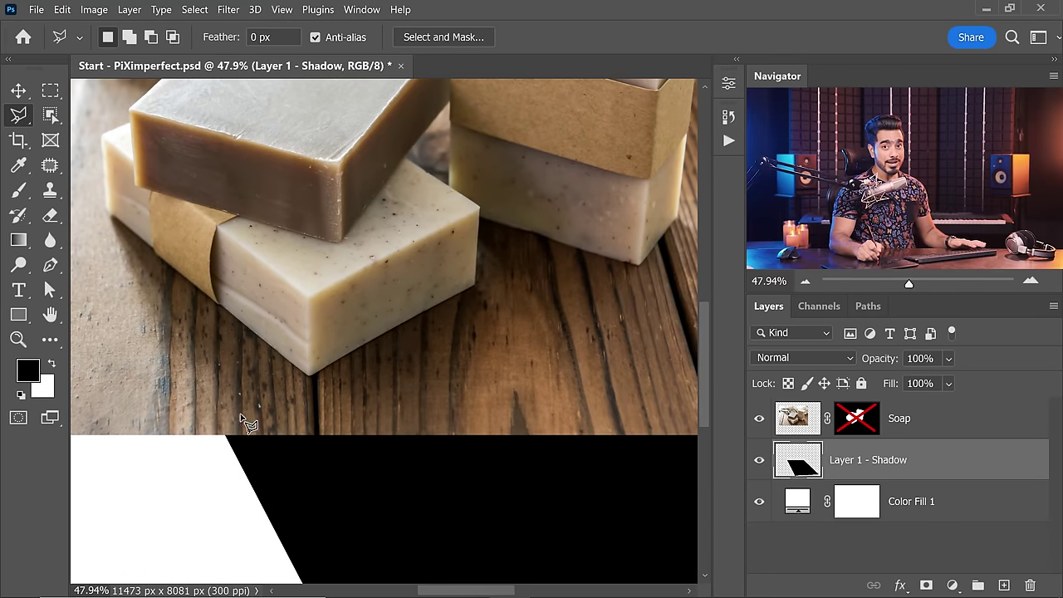
{"action": "mouse_move", "coordinate": [167, 285]}
{"action": "left_mouse_down"}
{"action": "mouse_move", "coordinate": [209, 339]}
{"action": "mouse_move", "coordinate": [277, 378]}
{"action": "left_mouse_up"}
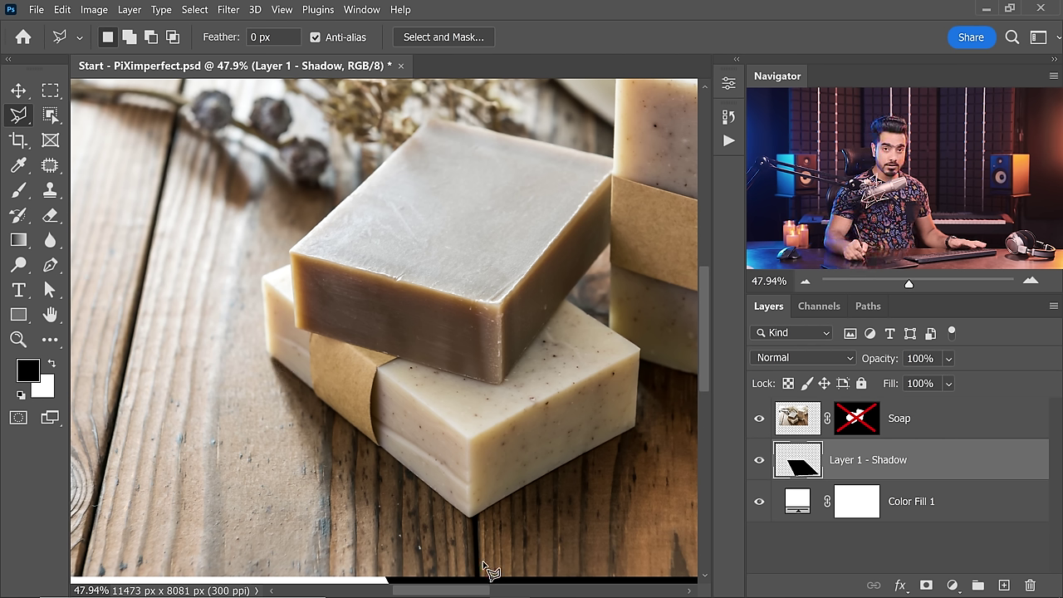
{"action": "scroll", "coordinate": [441, 554], "scroll_direction": "down", "scroll_amount": 3}
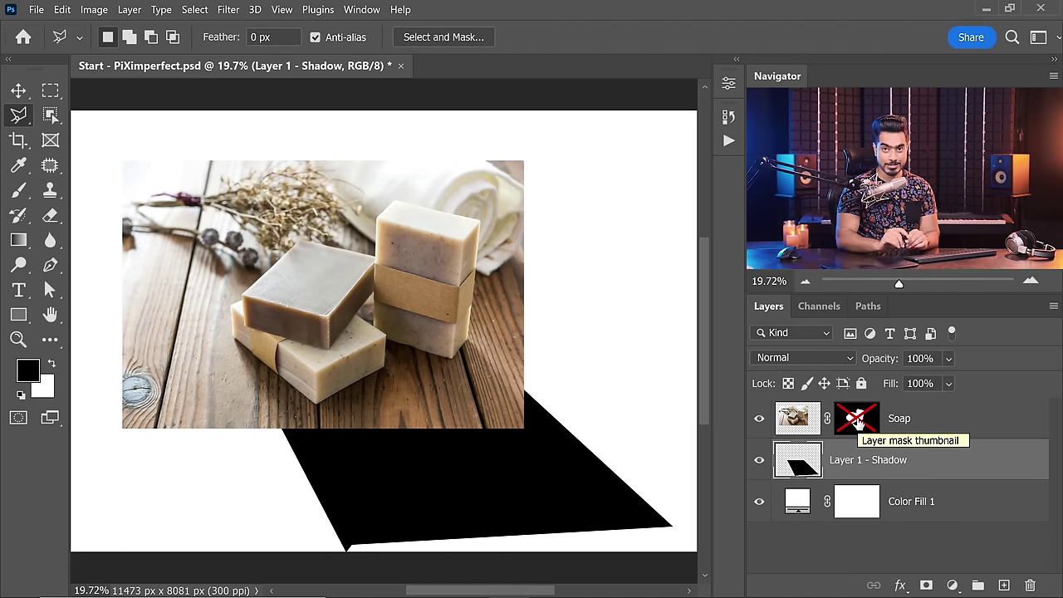
{"action": "left_click", "coordinate": [855, 426], "text": "shift"}
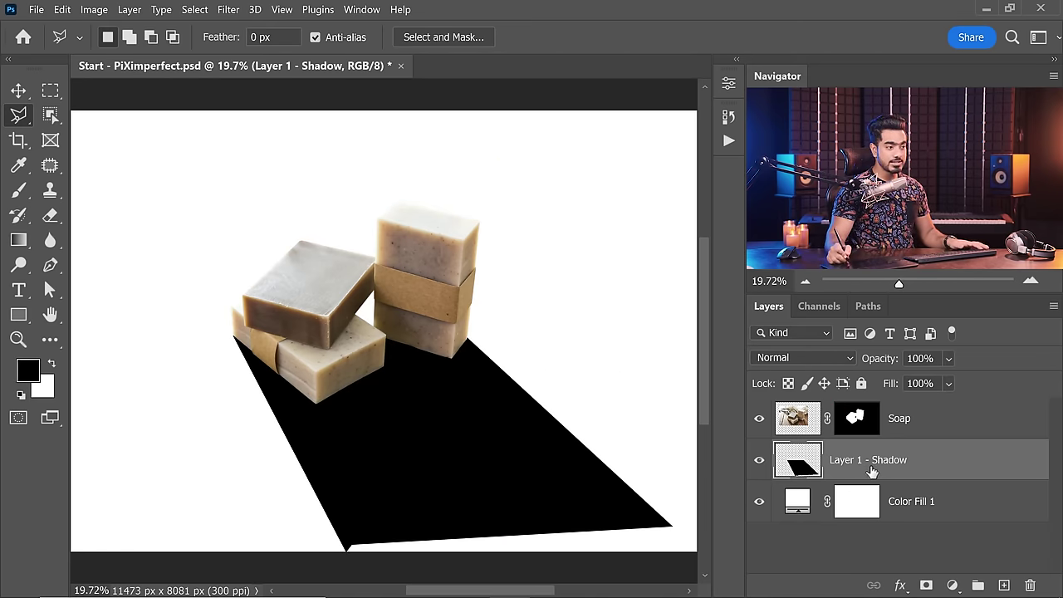
- Convert Layer 1 - Shadow for smart filters
{"action": "left_click", "coordinate": [228, 9]}
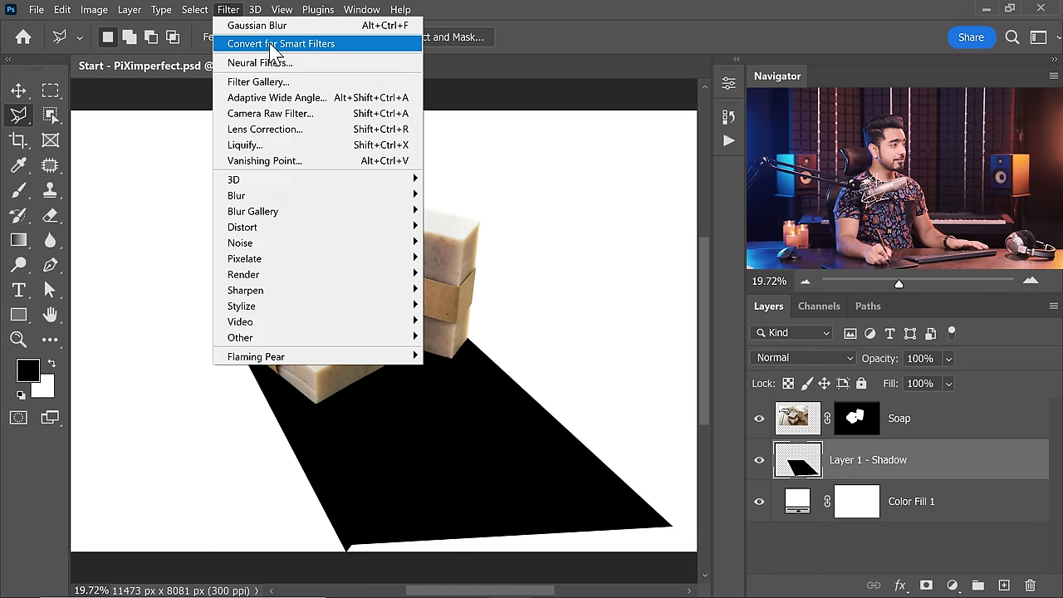
{"action": "left_click", "coordinate": [279, 41]}
{"action": "left_click", "coordinate": [577, 249]}
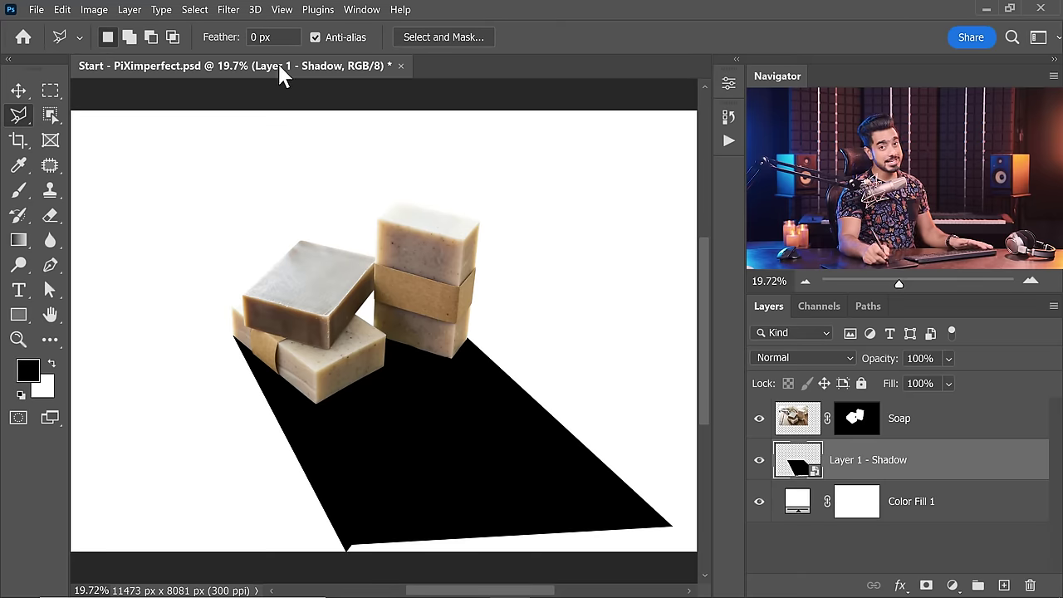
- Start a Field Blur with a 15 px pin at the front soap's outer base corner and a 484 px pin at the shadow's far corner below it
{"action": "left_click", "coordinate": [230, 10]}
{"action": "mouse_move", "coordinate": [362, 218]}
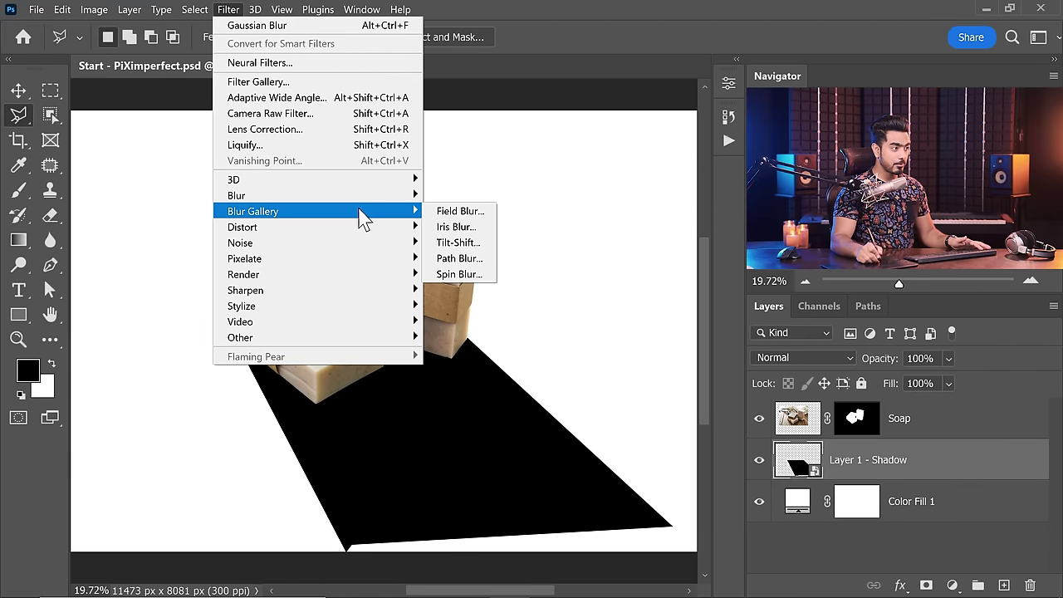
{"action": "left_click", "coordinate": [475, 209]}
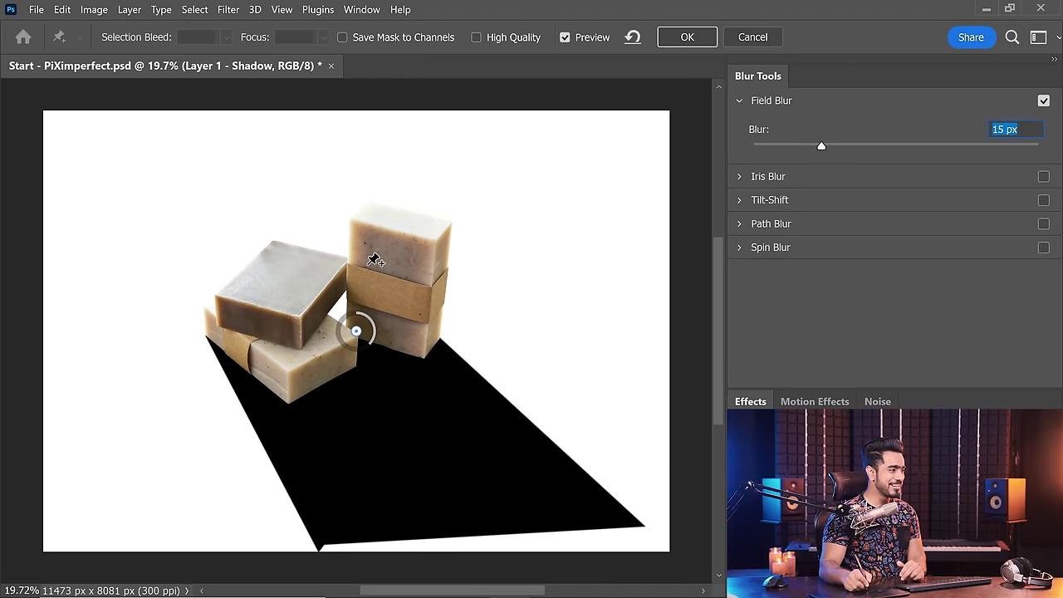
{"action": "left_click_drag", "start_coordinate": [356, 331], "coordinate": [207, 340]}
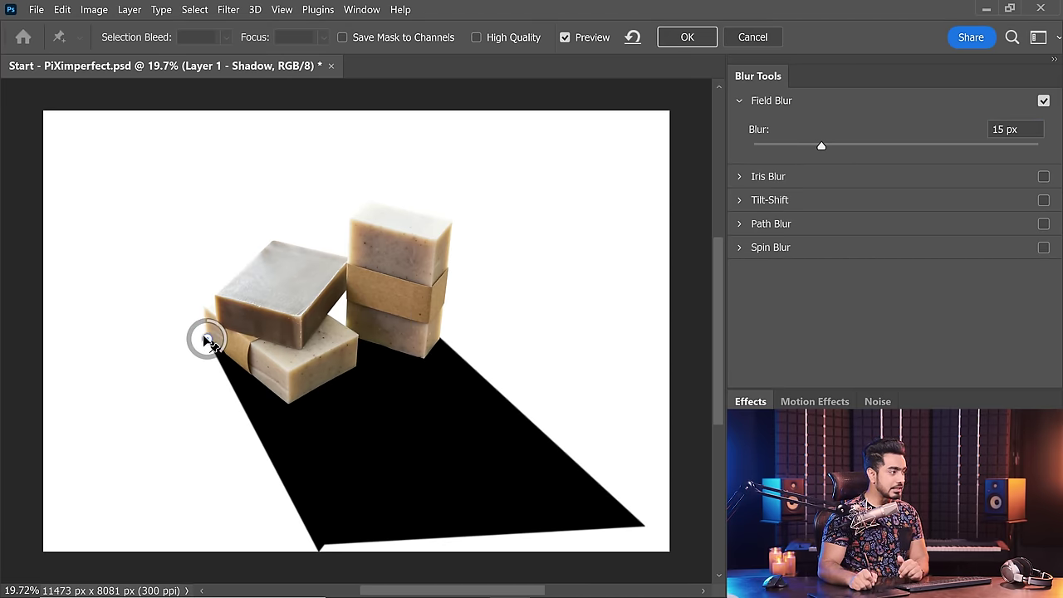
{"action": "left_click", "coordinate": [309, 536]}
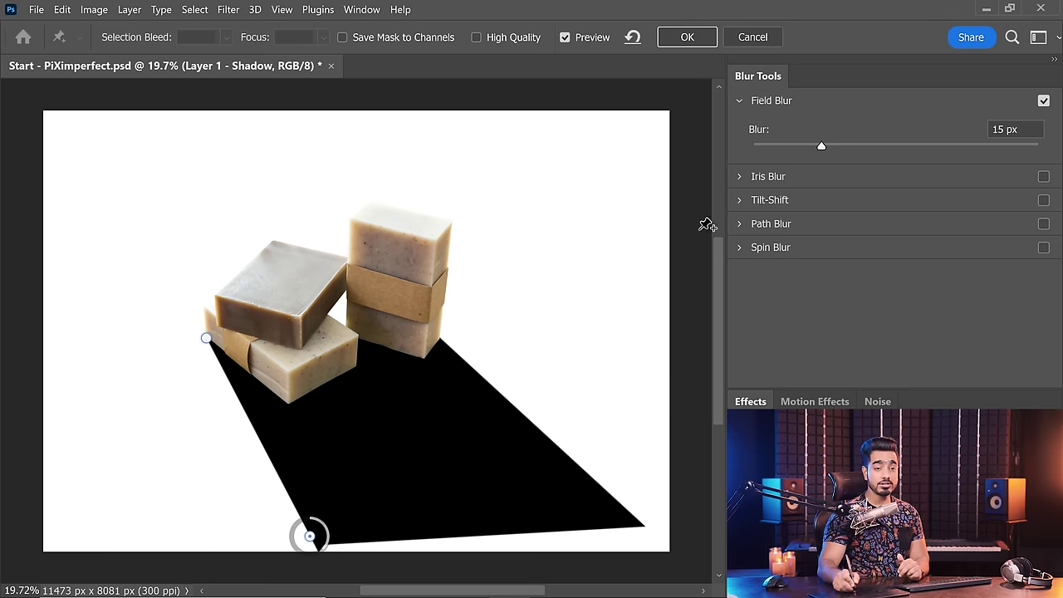
{"action": "left_click_drag", "start_coordinate": [855, 147], "coordinate": [1040, 173]}
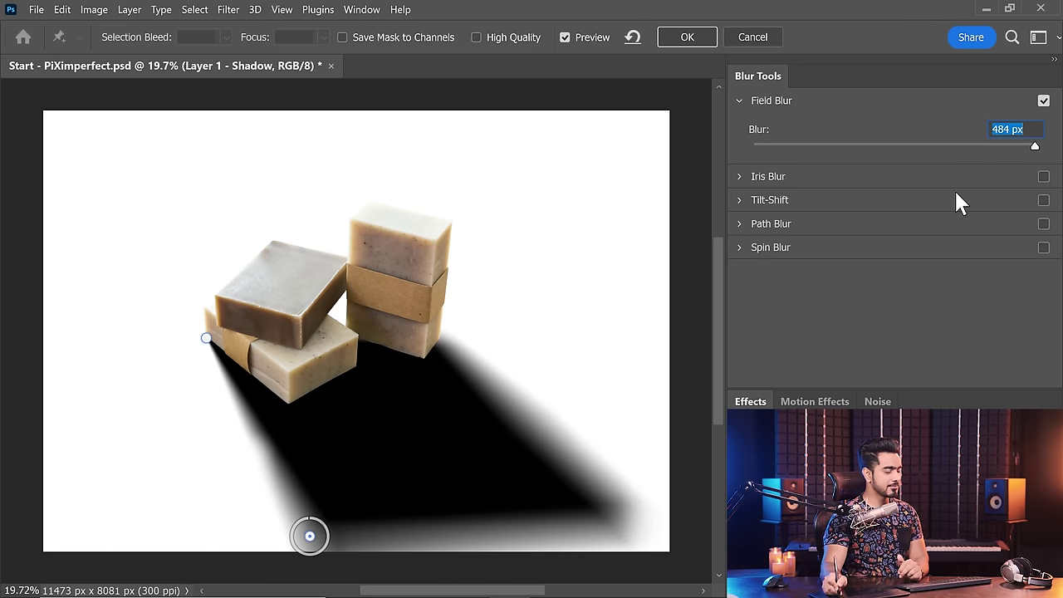
- Add a strong blur pin at the shadow's other far corner and a 15 px pin at the upright soap's base
{"action": "left_click", "coordinate": [602, 501]}
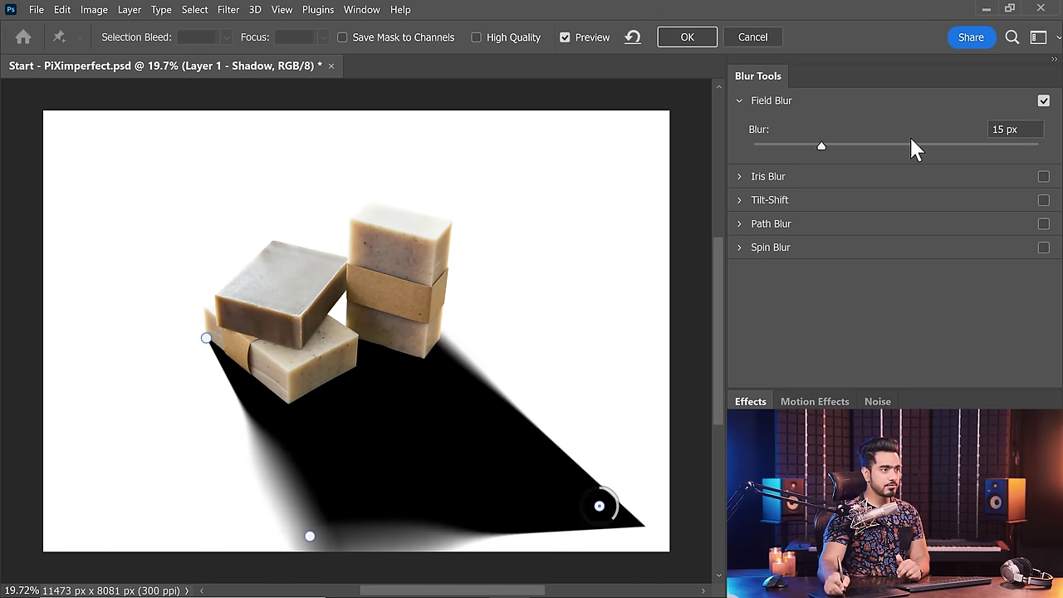
{"action": "left_click_drag", "start_coordinate": [822, 154], "coordinate": [1015, 169]}
{"action": "left_click", "coordinate": [436, 335]}
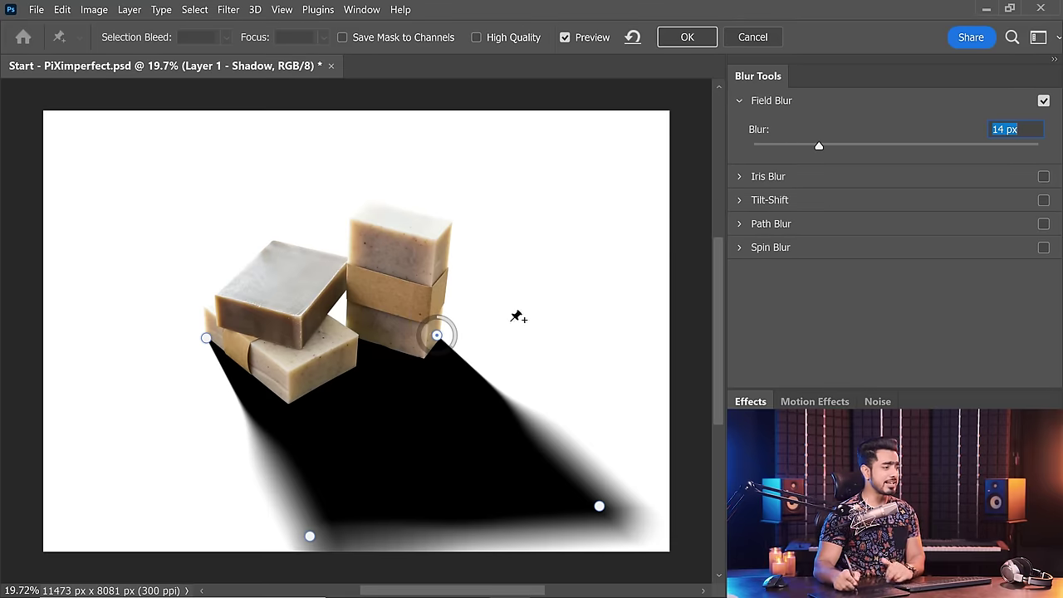
{"action": "mouse_move", "coordinate": [818, 147]}
{"action": "left_mouse_down"}
{"action": "mouse_move", "coordinate": [827, 155]}
{"action": "mouse_move", "coordinate": [814, 150]}
{"action": "left_mouse_up"}
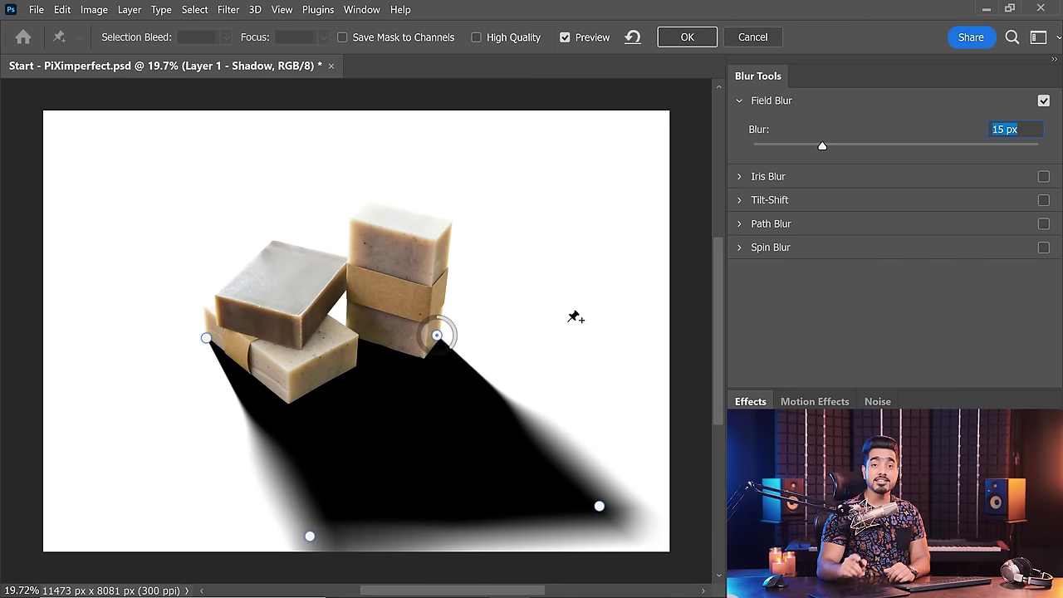
- Spread the four Field Blur pins outward from the shadow's corners for a more gradual falloff and apply the blur
{"action": "left_click_drag", "start_coordinate": [436, 337], "coordinate": [384, 274]}
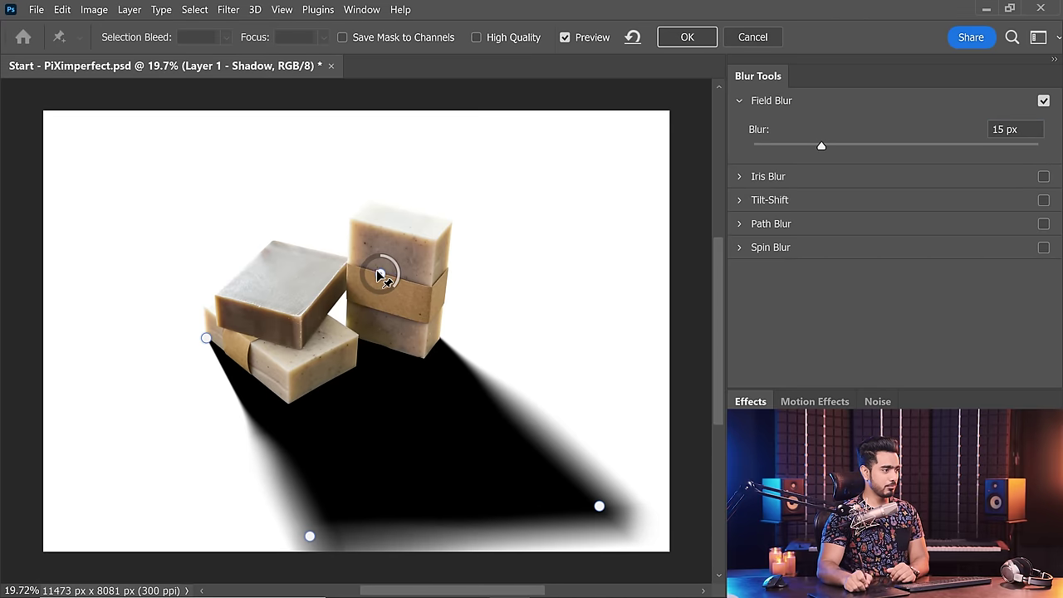
{"action": "left_click", "coordinate": [599, 508]}
{"action": "mouse_move", "coordinate": [623, 490]}
{"action": "left_mouse_down"}
{"action": "mouse_move", "coordinate": [676, 503]}
{"action": "mouse_move", "coordinate": [645, 446]}
{"action": "mouse_move", "coordinate": [624, 506]}
{"action": "left_mouse_up"}
{"action": "left_click_drag", "start_coordinate": [206, 337], "coordinate": [168, 224]}
{"action": "left_click_drag", "start_coordinate": [310, 537], "coordinate": [318, 565]}
{"action": "key", "text": "ctrl+minus"}
{"action": "key", "text": "ctrl+minus"}
{"action": "left_click_drag", "start_coordinate": [332, 481], "coordinate": [324, 495]}
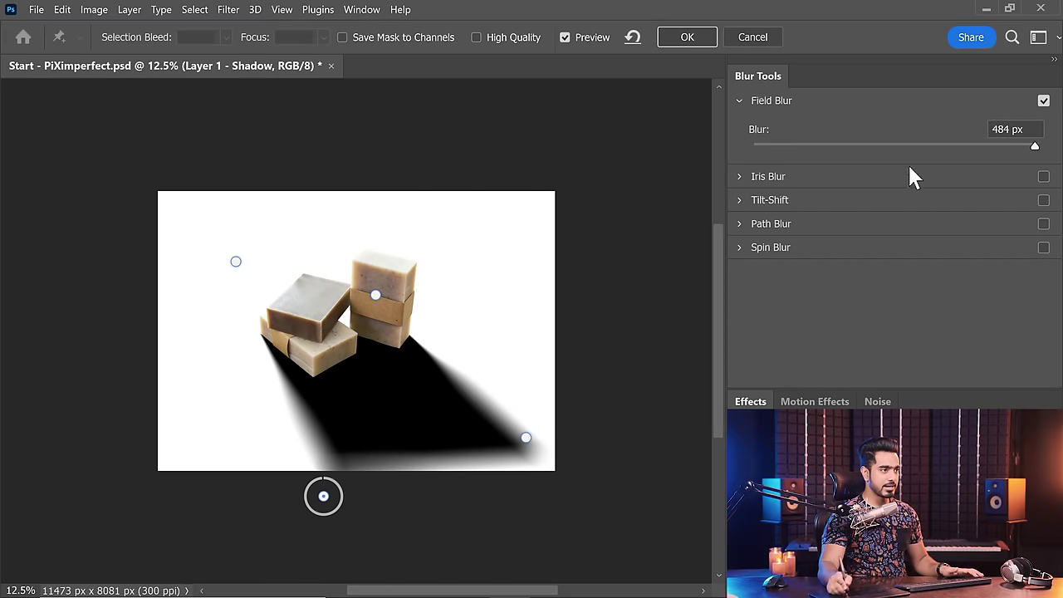
{"action": "left_click_drag", "start_coordinate": [235, 262], "coordinate": [222, 237]}
{"action": "left_click_drag", "start_coordinate": [377, 296], "coordinate": [367, 274]}
{"action": "left_click_drag", "start_coordinate": [526, 437], "coordinate": [550, 423]}
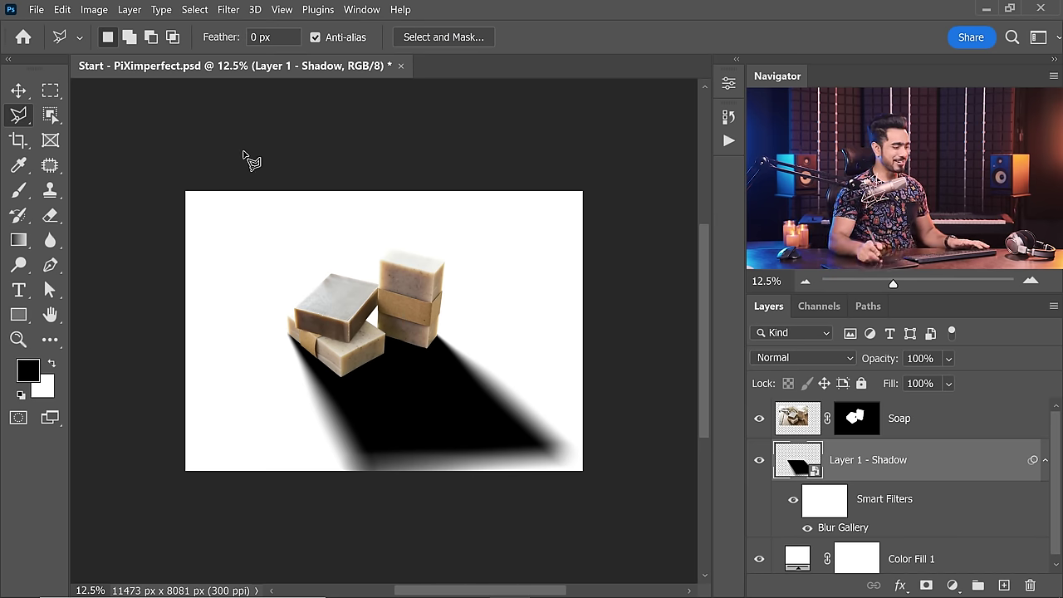
- Lower the opacity of Layer 1 - Shadow to 40% and add a black layer mask that hides it
{"action": "key", "text": "ctrl+0"}
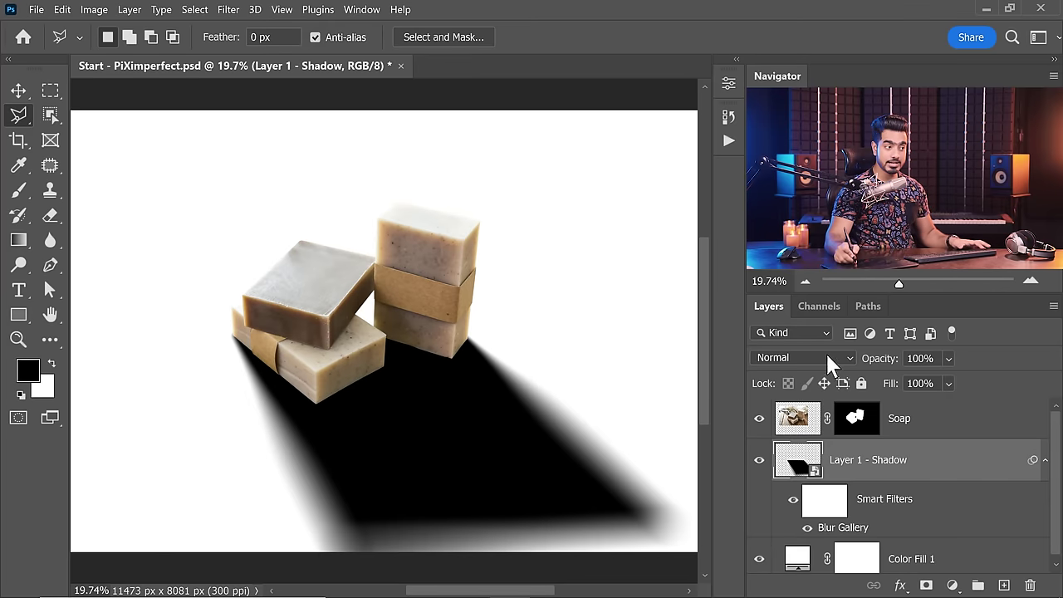
{"action": "mouse_move", "coordinate": [880, 363]}
{"action": "left_mouse_down"}
{"action": "mouse_move", "coordinate": [847, 362]}
{"action": "mouse_move", "coordinate": [863, 353]}
{"action": "left_mouse_up"}
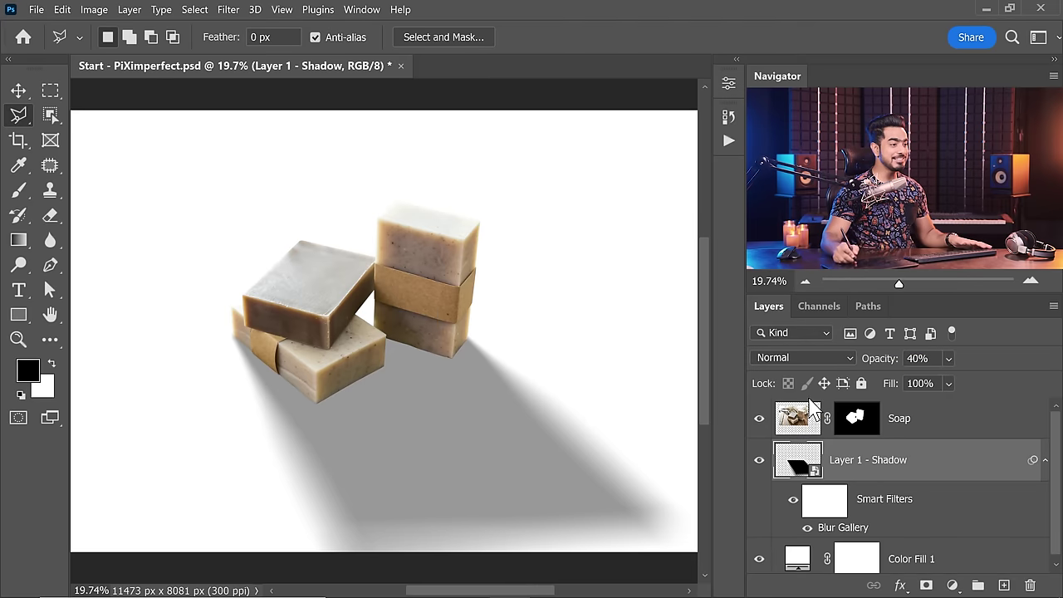
{"action": "left_click", "coordinate": [927, 586]}
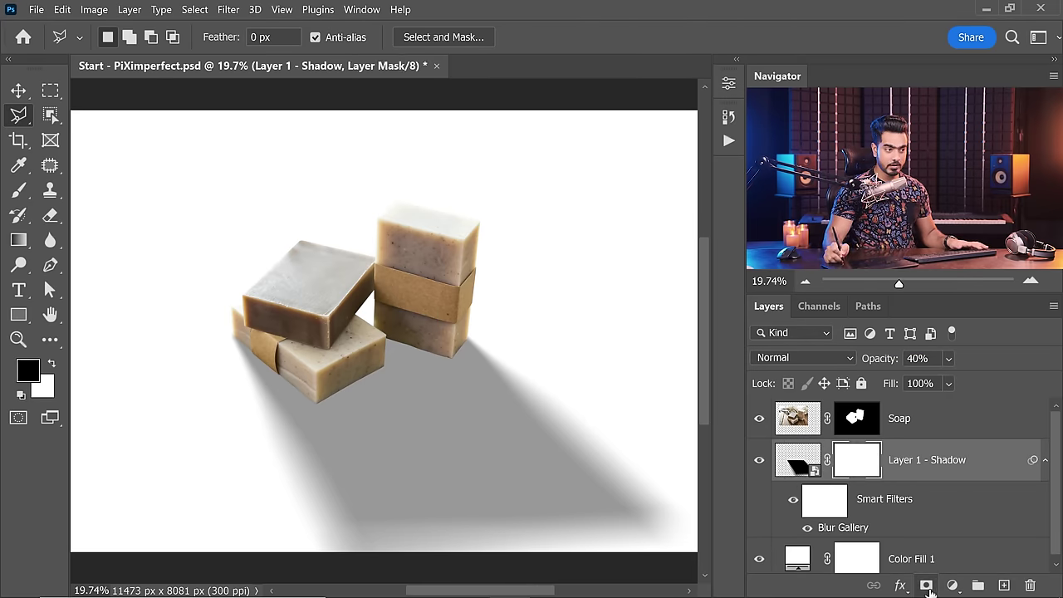
{"action": "key", "text": "ctrl+z"}
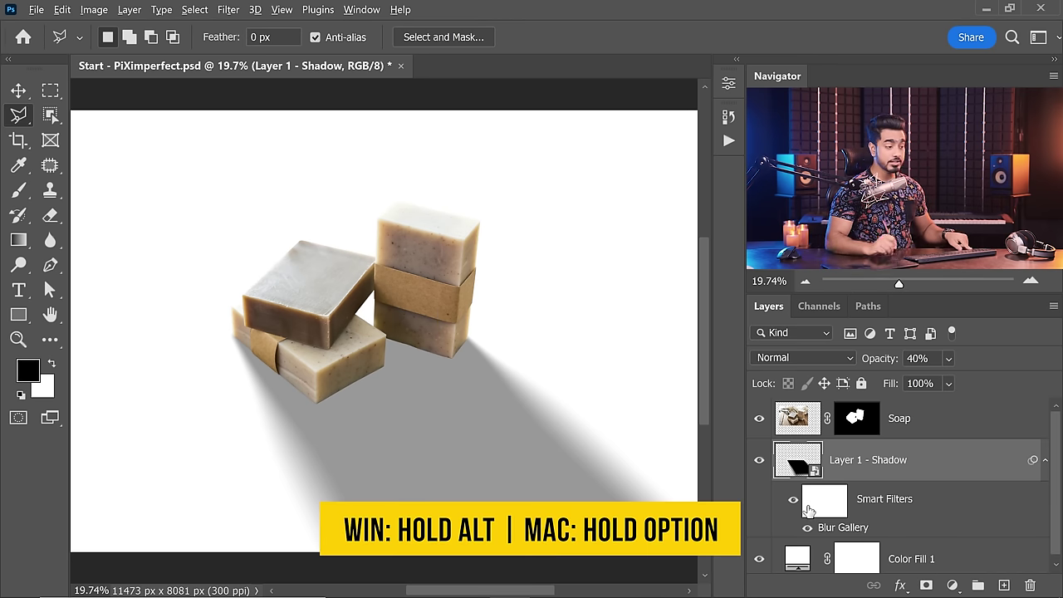
{"action": "left_click", "coordinate": [926, 586], "text": "alt"}
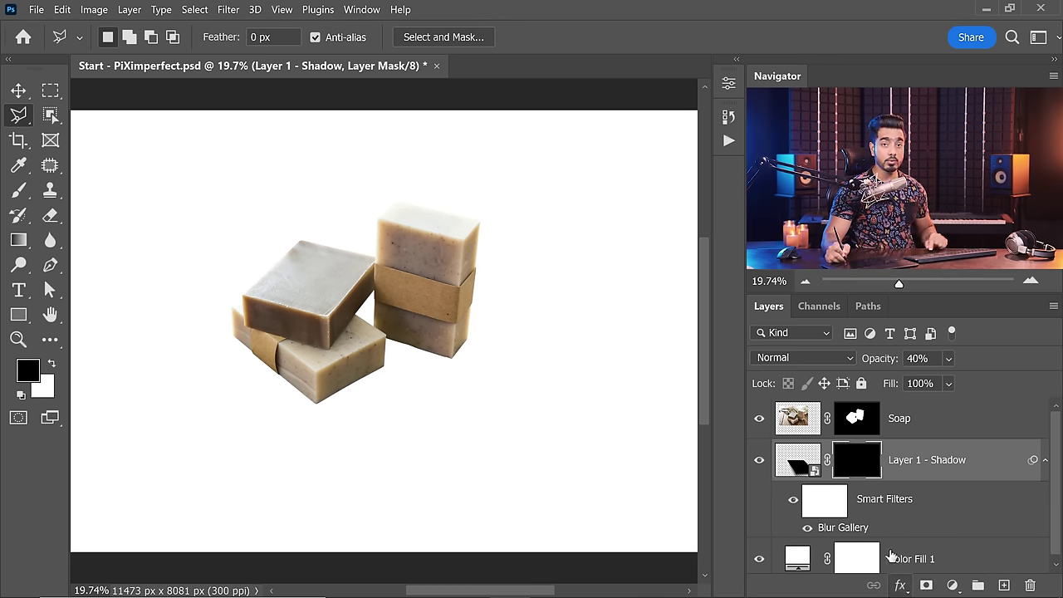
- Set up the Brush tool with the Soft Round preset from General Brushes
{"action": "left_click", "coordinate": [18, 189]}
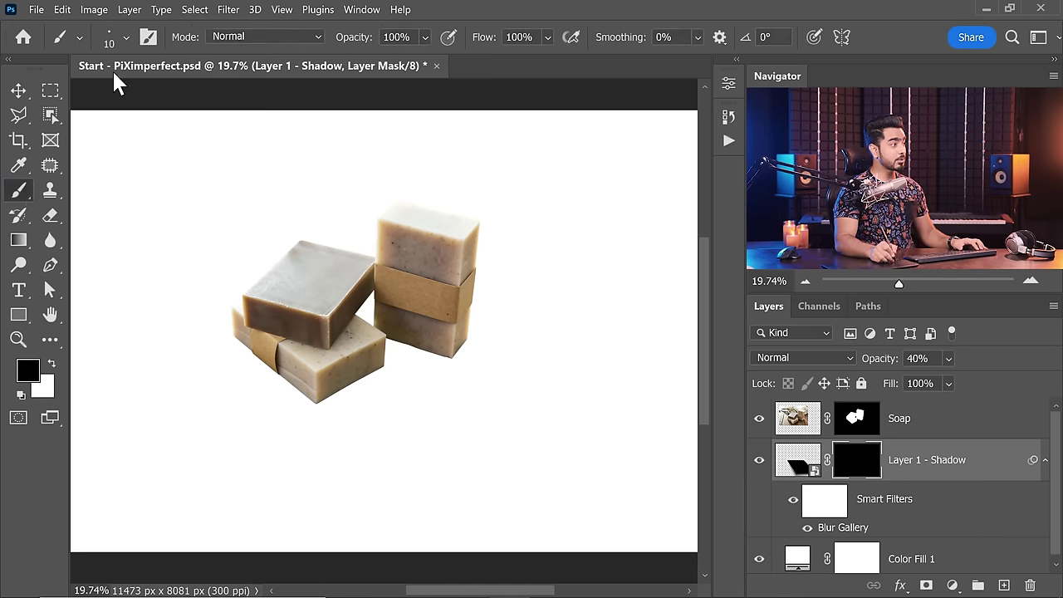
{"action": "left_click", "coordinate": [122, 40]}
{"action": "left_click", "coordinate": [159, 286]}
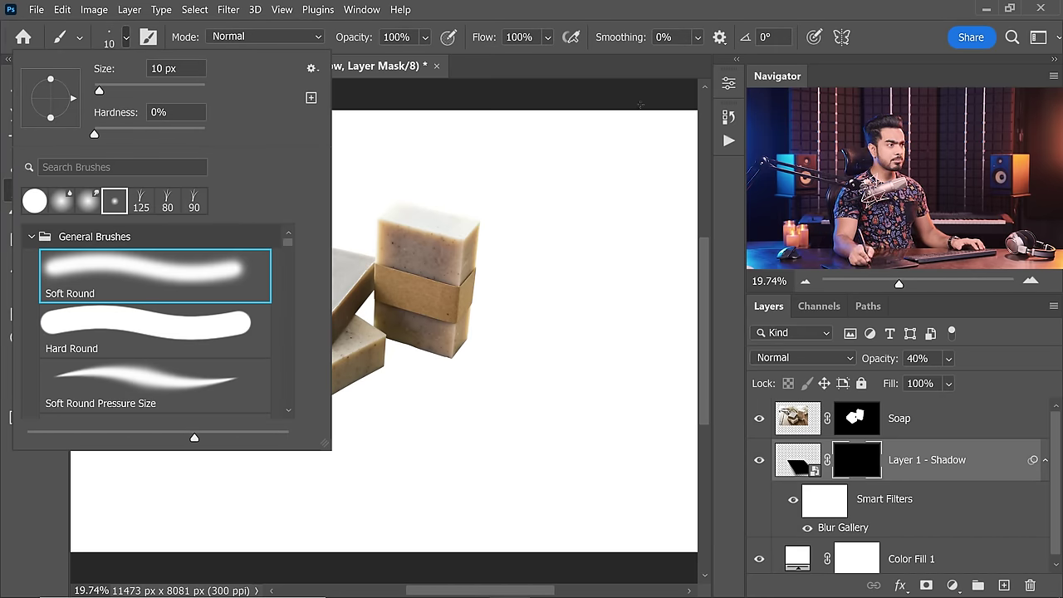
- Enlarge the soft brush to cover the soaps and paint white on the Layer 1 - Shadow mask to reveal the shadow around them
{"action": "left_click", "coordinate": [641, 106]}
{"action": "key", "text": "x"}
{"action": "key", "text": "bracketright"}
{"action": "key", "text": "bracketright"}
{"action": "key", "text": "bracketright"}
{"action": "key", "text": "bracketright"}
{"action": "key", "text": "bracketright"}
{"action": "key", "text": "bracketright"}
{"action": "key", "text": "bracketright"}
{"action": "key", "text": "bracketright"}
{"action": "key", "text": "bracketright"}
{"action": "key", "text": "bracketright"}
{"action": "key", "text": "bracketright"}
{"action": "key", "text": "bracketright"}
{"action": "key", "text": "bracketright"}
{"action": "key", "text": "bracketright"}
{"action": "key", "text": "bracketright"}
{"action": "key", "text": "bracketright"}
{"action": "key", "text": "bracketright"}
{"action": "key", "text": "bracketright"}
{"action": "key", "text": "bracketright"}
{"action": "key", "text": "bracketright"}
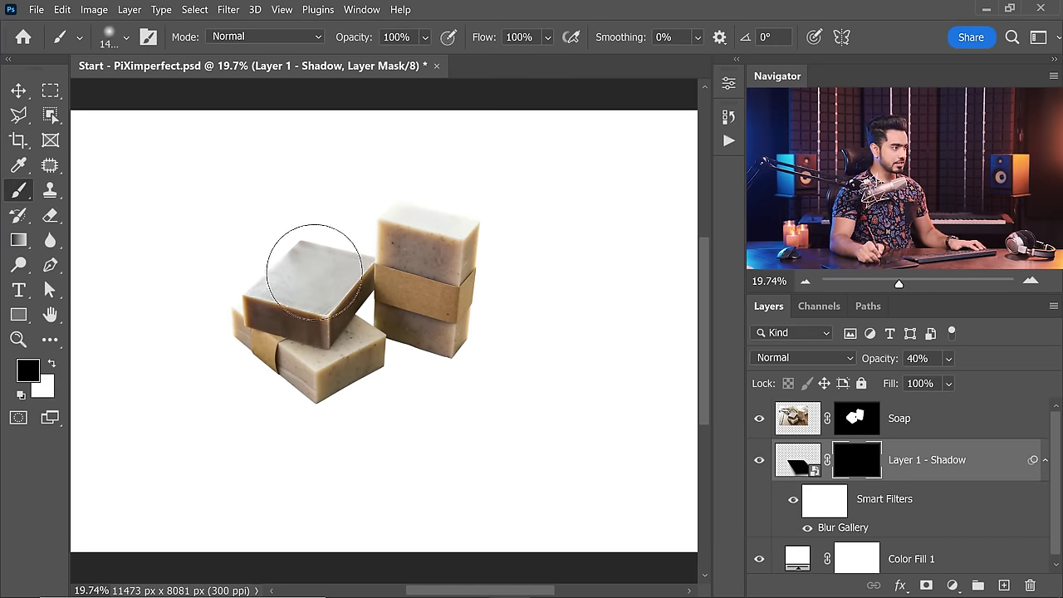
{"action": "key", "text": "bracketright"}
{"action": "key", "text": "bracketright"}
{"action": "key", "text": "bracketright"}
{"action": "key", "text": "bracketright"}
{"action": "key", "text": "bracketright"}
{"action": "key", "text": "bracketright"}
{"action": "key", "text": "bracketright"}
{"action": "key", "text": "bracketright"}
{"action": "key", "text": "bracketright"}
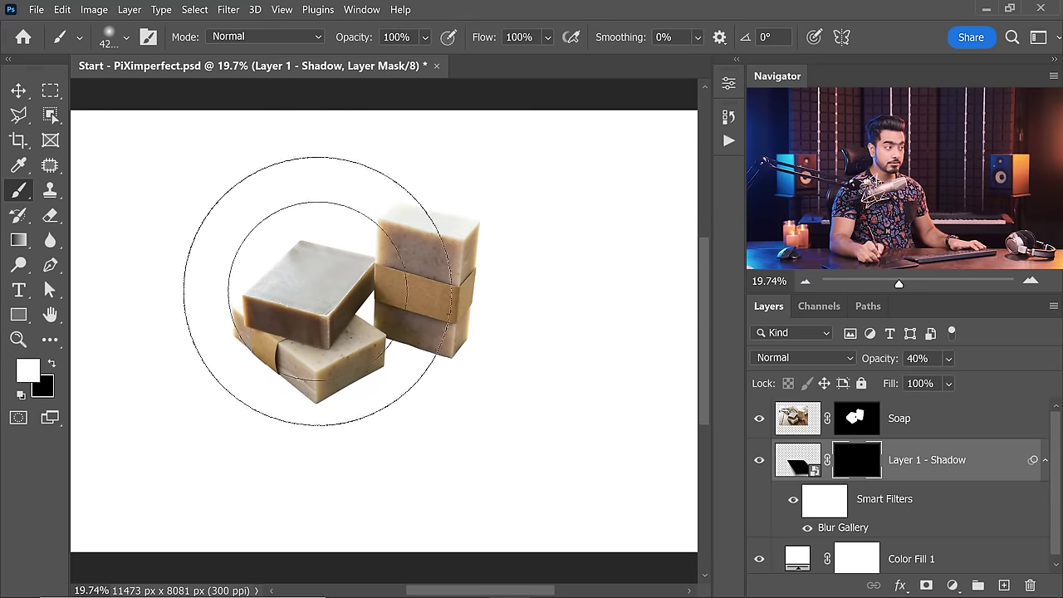
{"action": "key", "text": "bracketright"}
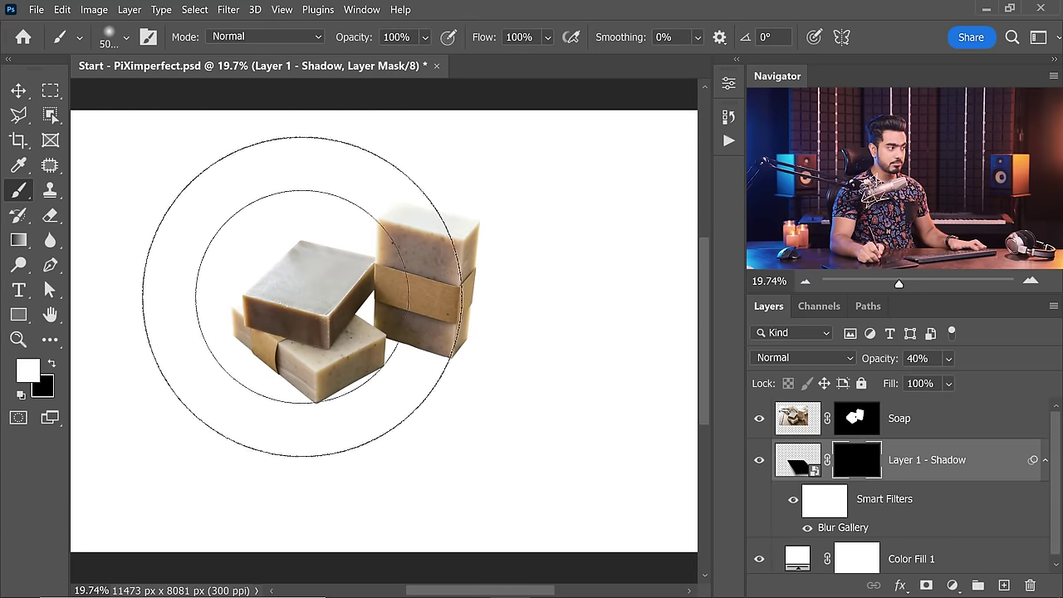
{"action": "mouse_move", "coordinate": [284, 308]}
{"action": "left_mouse_down"}
{"action": "mouse_move", "coordinate": [323, 316]}
{"action": "mouse_move", "coordinate": [354, 297]}
{"action": "mouse_move", "coordinate": [390, 305]}
{"action": "mouse_move", "coordinate": [420, 345]}
{"action": "mouse_move", "coordinate": [342, 384]}
{"action": "mouse_move", "coordinate": [390, 373]}
{"action": "left_mouse_up"}
- Switch the brush colour to black and set its flow to 20% for refining the shadow mask
{"action": "key", "text": "x"}
{"action": "key", "text": "ctrl+minus"}
{"action": "key", "text": "shift+2"}
{"action": "key", "text": "ctrl+0"}
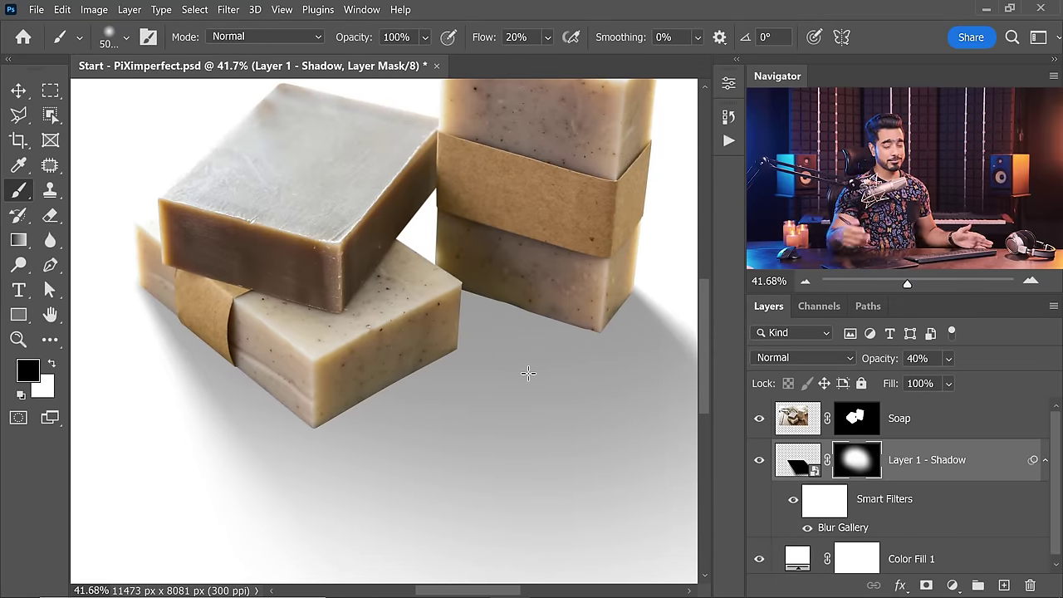
- Add a new layer above Layer 1 - Shadow and name it Layer 2 - Shadow
{"action": "left_click", "coordinate": [1003, 585]}
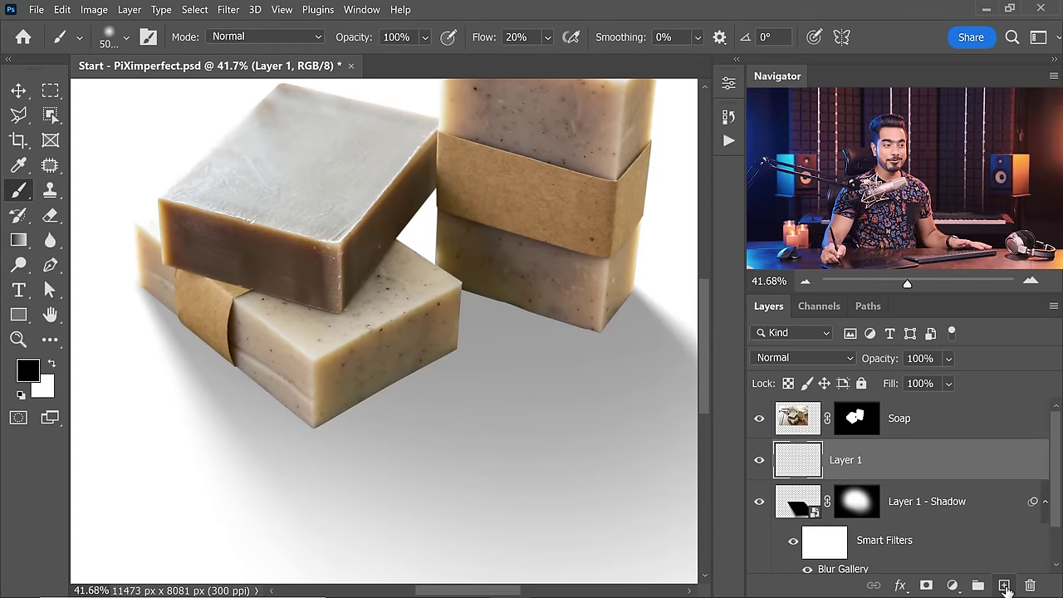
{"action": "double_click", "coordinate": [844, 461]}
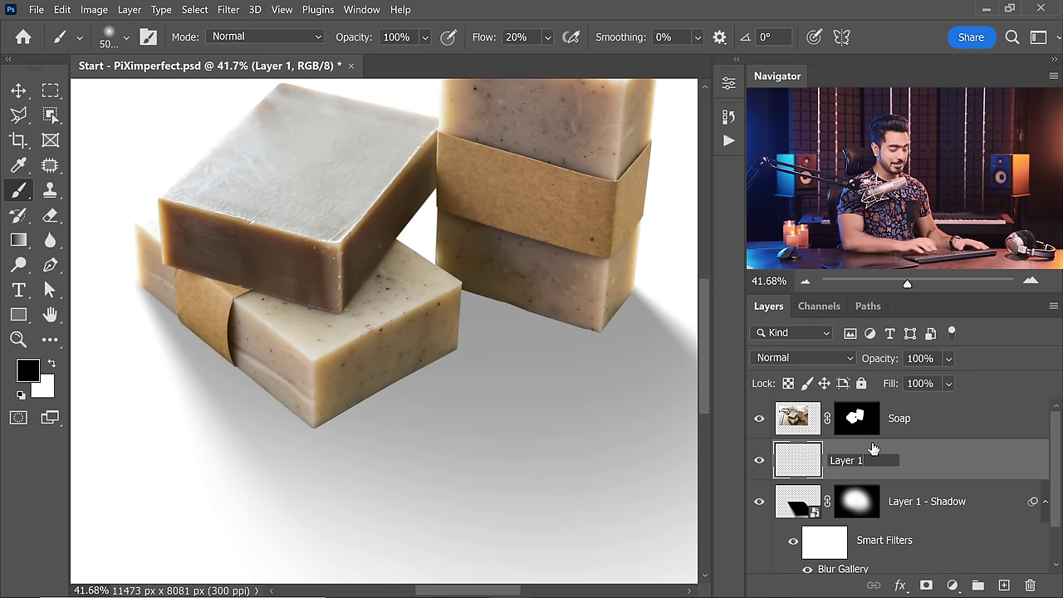
{"action": "type", "text": "Layer 2 - Shadow"}
{"action": "key", "text": "Return"}
- Outline a short shadow around the bases of the stacked and upright soaps with the Polygonal Lasso, closing the selection behind them
{"action": "key", "text": "ctrl+plus"}
{"action": "left_click", "coordinate": [19, 114]}
{"action": "right_click", "coordinate": [18, 114]}
{"action": "left_click", "coordinate": [91, 130]}
{"action": "left_click", "coordinate": [157, 278]}
{"action": "left_click", "coordinate": [378, 499]}
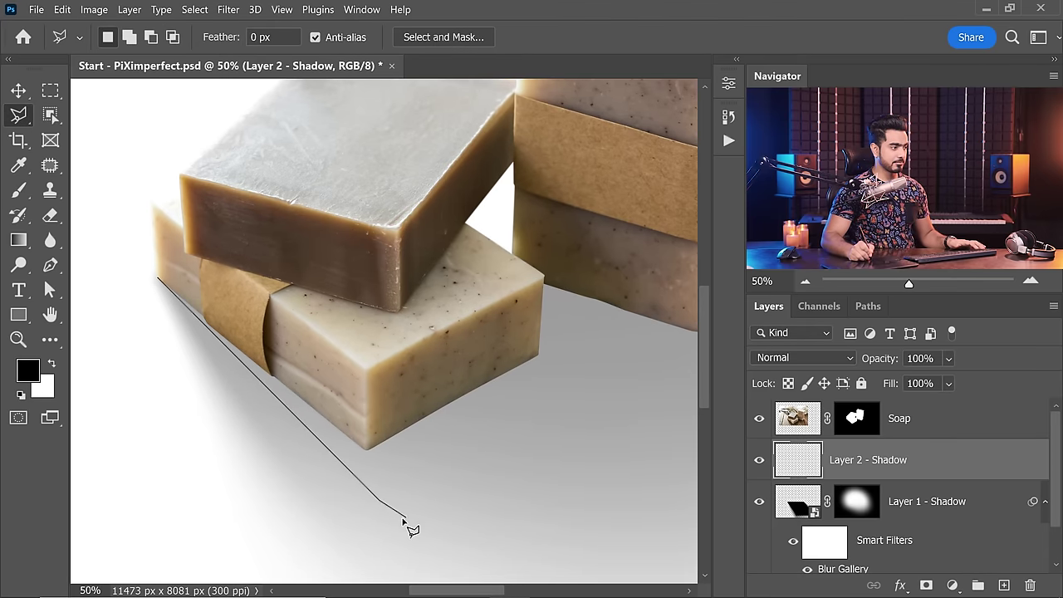
{"action": "left_click", "coordinate": [588, 403]}
{"action": "left_click", "coordinate": [589, 343]}
{"action": "left_click", "coordinate": [639, 376]}
{"action": "left_click_drag", "start_coordinate": [660, 388], "coordinate": [430, 403]}
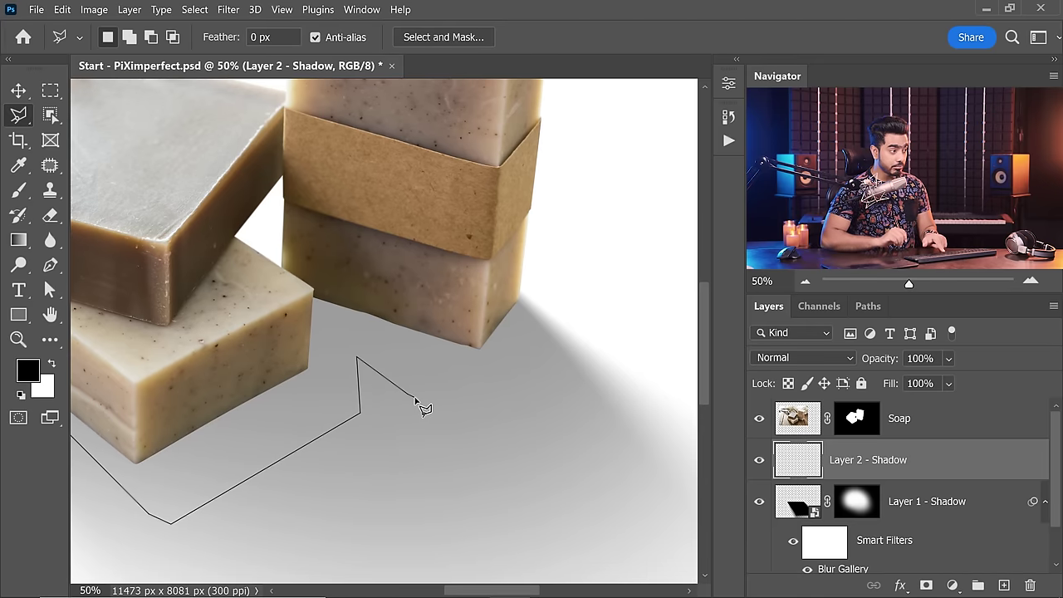
{"action": "key", "text": "BackSpace"}
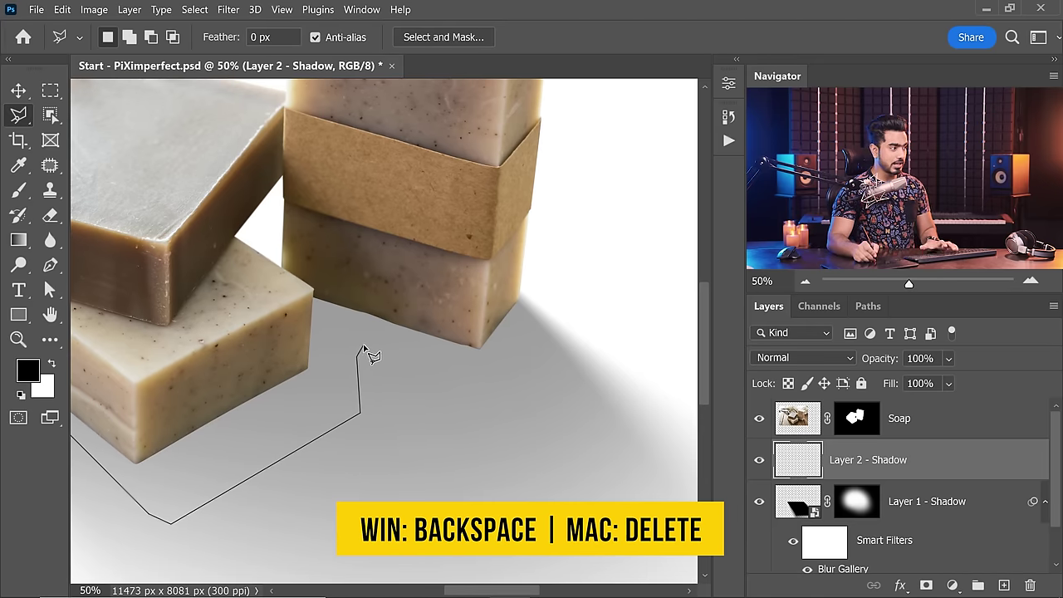
{"action": "key", "text": "BackSpace"}
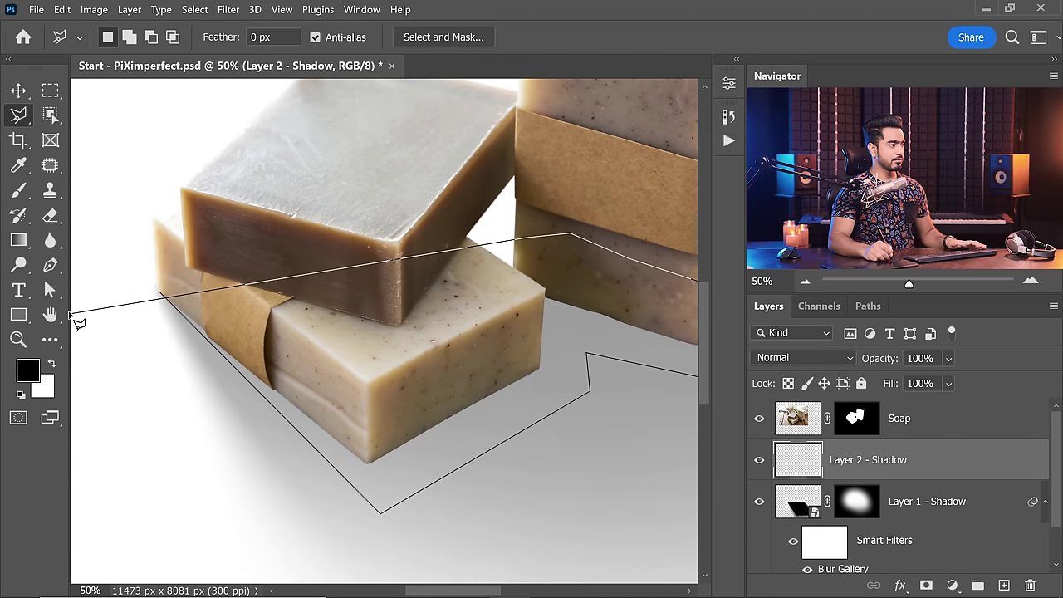
{"action": "left_click", "coordinate": [191, 294]}
{"action": "key", "text": "ctrl+0"}
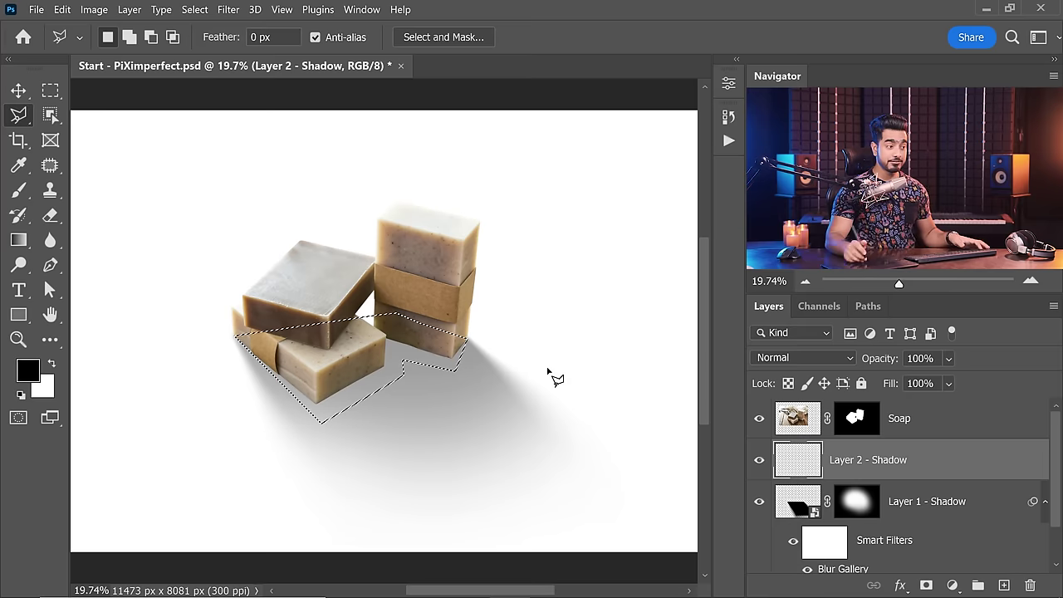
- Fill the selection with black, deselect it, and convert Layer 2 - Shadow for smart filters
{"action": "key", "text": "alt+BackSpace"}
{"action": "key", "text": "ctrl+d"}
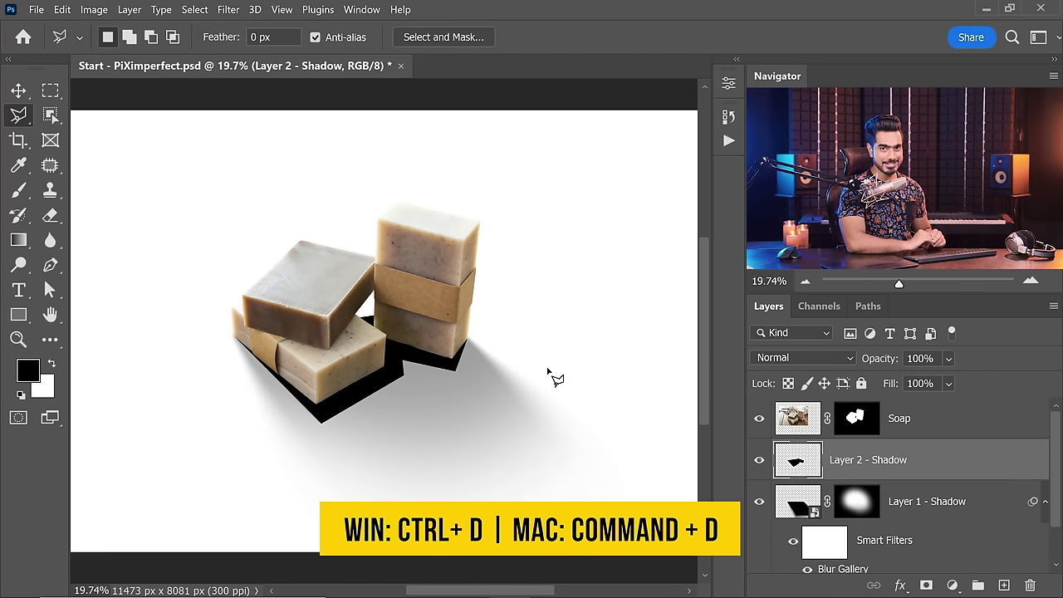
{"action": "left_click", "coordinate": [229, 10]}
{"action": "left_click", "coordinate": [265, 46]}
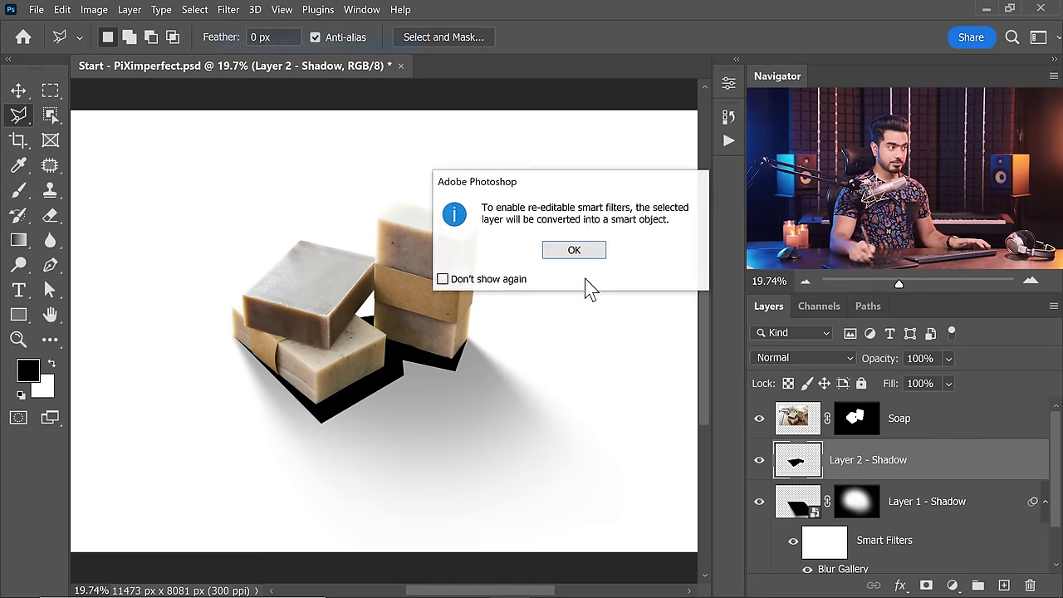
{"action": "left_click", "coordinate": [577, 246]}
- Start a Field Blur on Layer 2 - Shadow with pins at the stacked soaps' rear outer corner and the shadow's front tip
{"action": "left_click", "coordinate": [229, 9]}
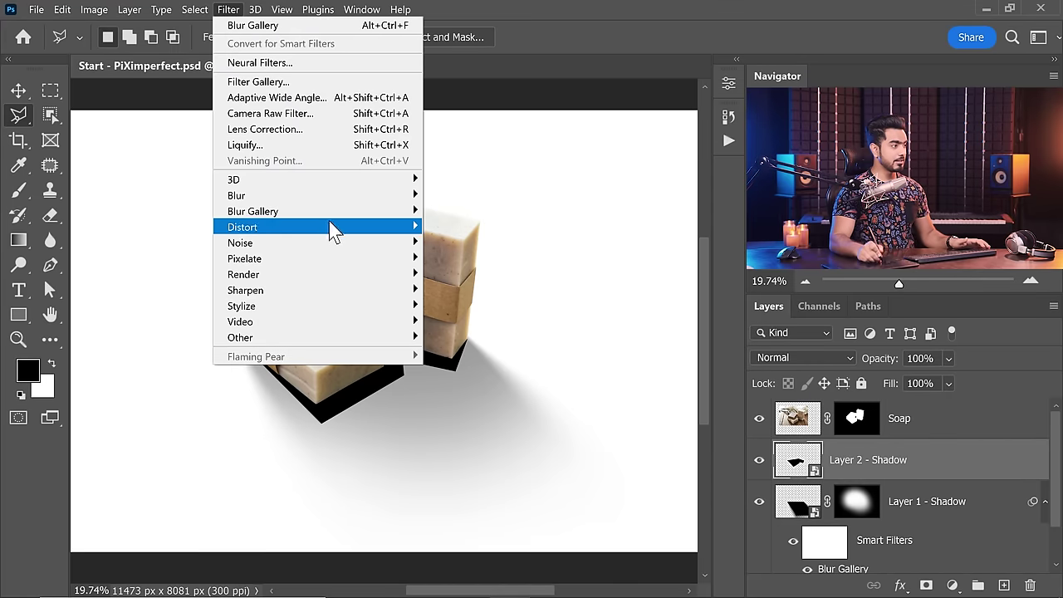
{"action": "mouse_move", "coordinate": [343, 221]}
{"action": "left_click", "coordinate": [459, 211]}
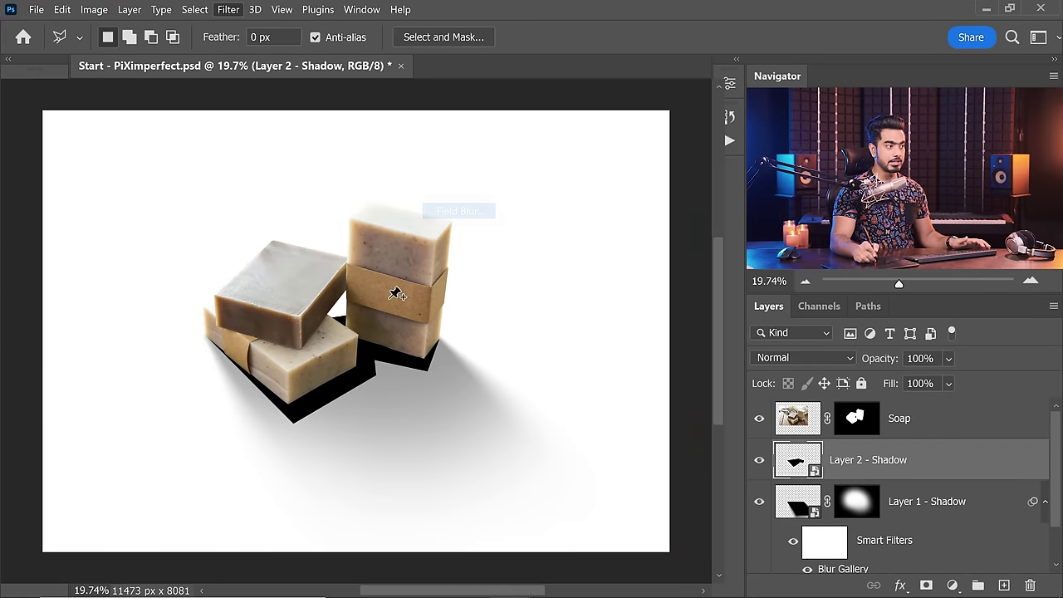
{"action": "left_click_drag", "start_coordinate": [305, 333], "coordinate": [207, 339]}
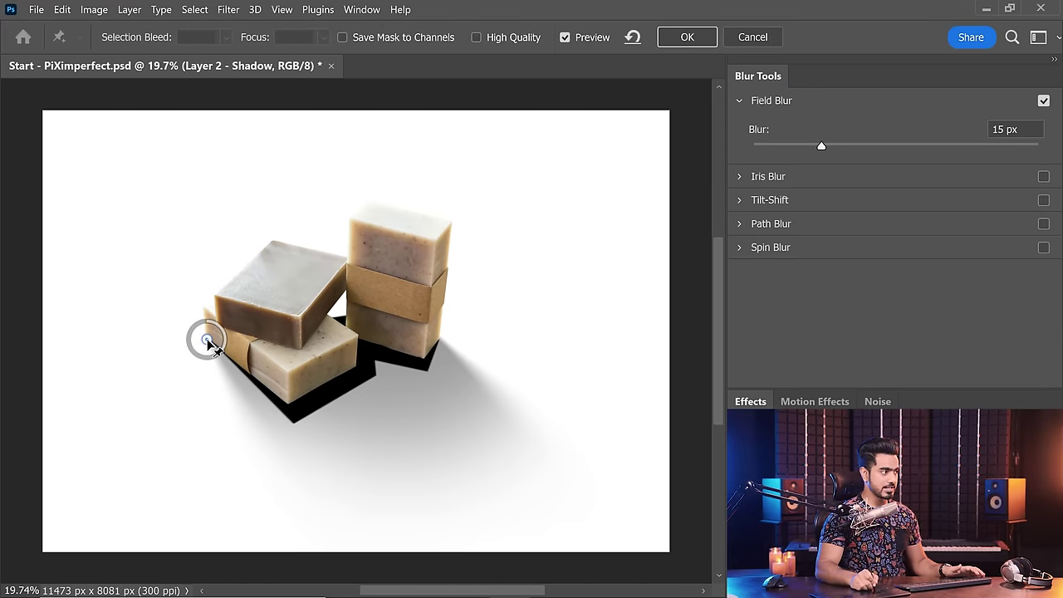
{"action": "left_click_drag", "start_coordinate": [874, 150], "coordinate": [1021, 157]}
{"action": "left_click", "coordinate": [299, 426]}
- Add a 102 px blur pin at the upright soap's outer corner and a strong blur pin at the shadow tip below it
{"action": "left_click", "coordinate": [437, 337]}
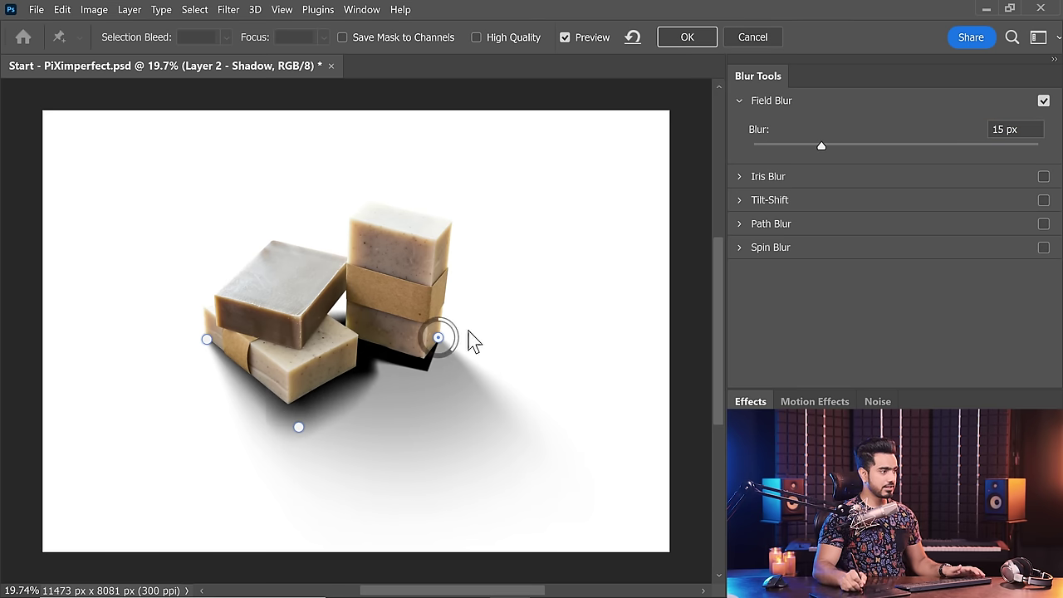
{"action": "left_click_drag", "start_coordinate": [828, 148], "coordinate": [927, 141]}
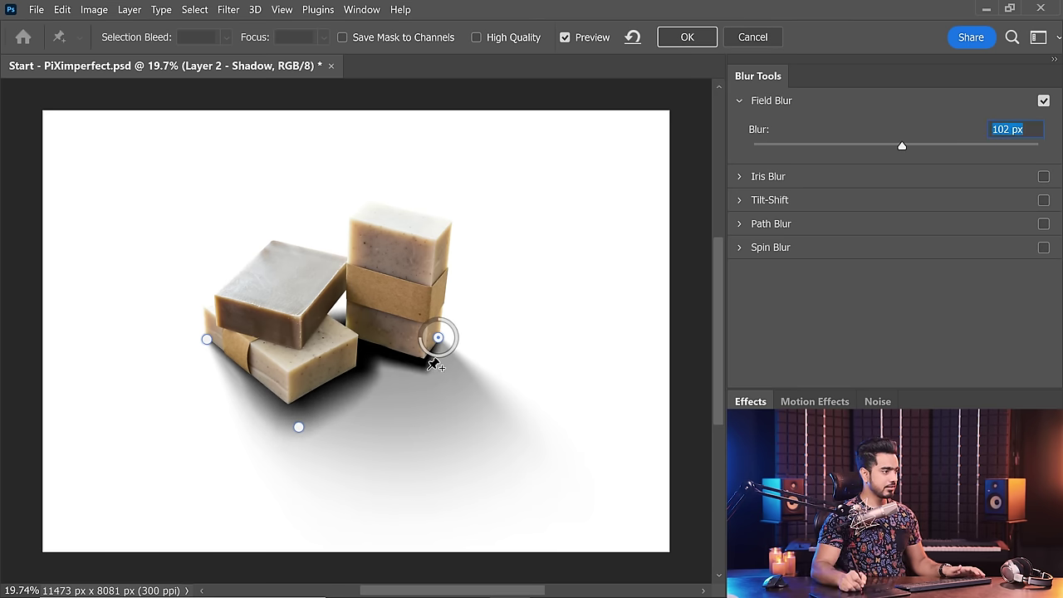
{"action": "left_click", "coordinate": [425, 371]}
{"action": "left_click_drag", "start_coordinate": [822, 147], "coordinate": [1038, 146]}
- Spread the Field Blur pins away from the shadow edges, set the upright soap's corner pin to 215 px, and apply the blur
{"action": "left_click_drag", "start_coordinate": [299, 426], "coordinate": [342, 501]}
{"action": "left_click_drag", "start_coordinate": [206, 338], "coordinate": [201, 267]}
{"action": "left_click_drag", "start_coordinate": [425, 370], "coordinate": [417, 415]}
{"action": "left_click", "coordinate": [440, 338]}
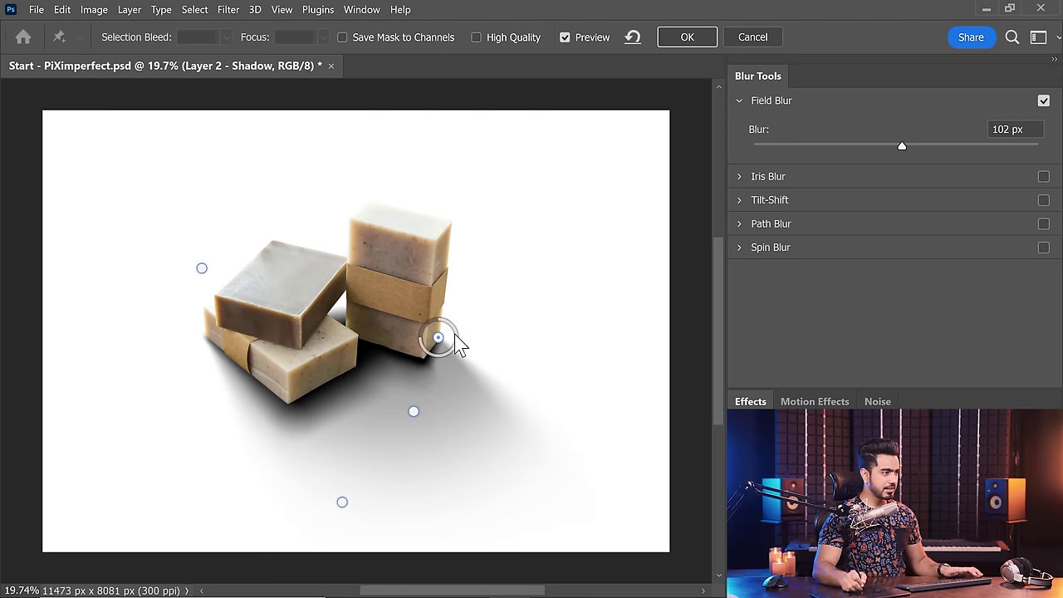
{"action": "left_click_drag", "start_coordinate": [904, 152], "coordinate": [964, 147]}
{"action": "left_click_drag", "start_coordinate": [437, 337], "coordinate": [430, 322]}
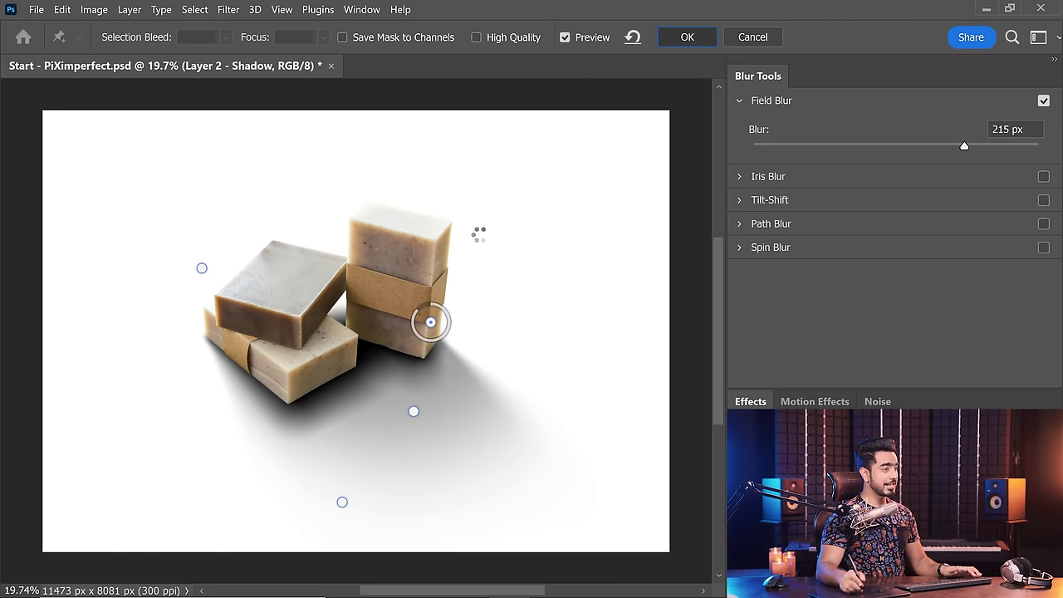
{"action": "key", "text": "Return"}
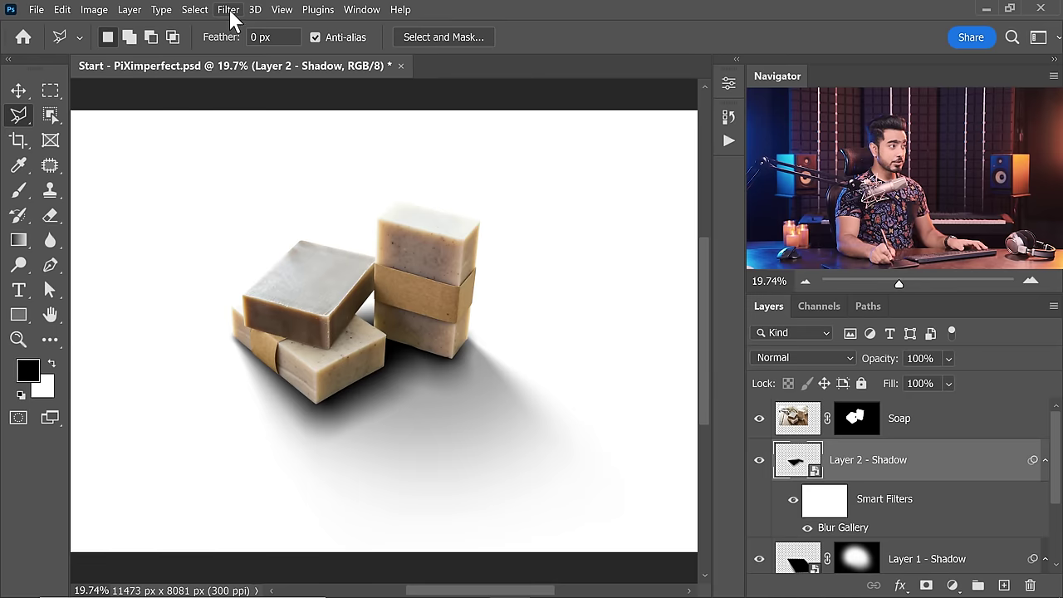
- Apply a Gaussian Blur with a radius of 100 px to Layer 2 - Shadow and lower the layer's opacity to 36%
{"action": "left_click", "coordinate": [228, 10]}
{"action": "mouse_move", "coordinate": [346, 204]}
{"action": "left_click", "coordinate": [461, 259]}
{"action": "type", "text": "100"}
{"action": "left_click", "coordinate": [620, 154]}
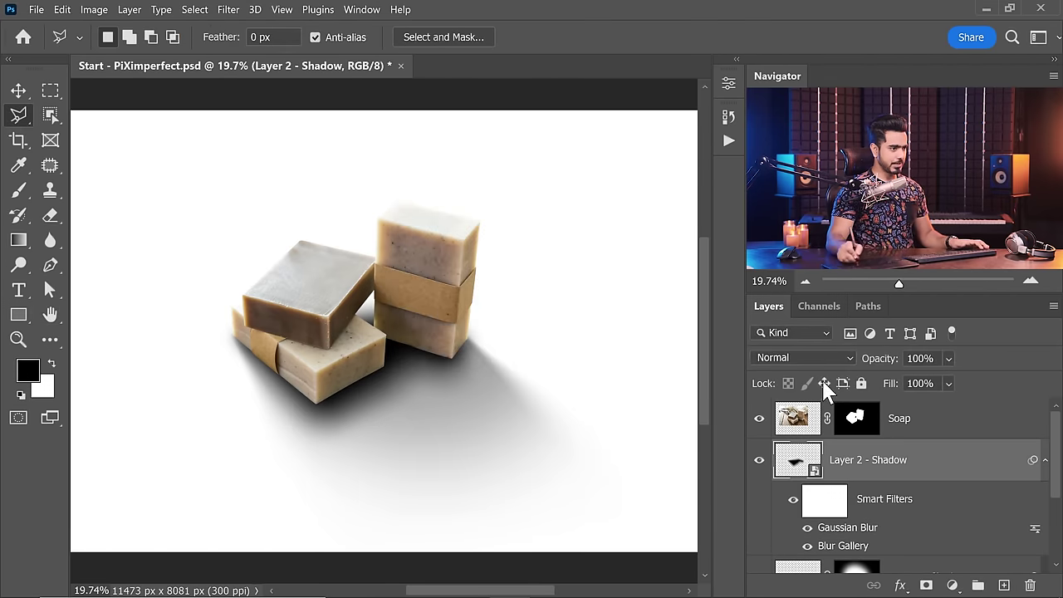
{"action": "left_click_drag", "start_coordinate": [882, 358], "coordinate": [795, 365]}
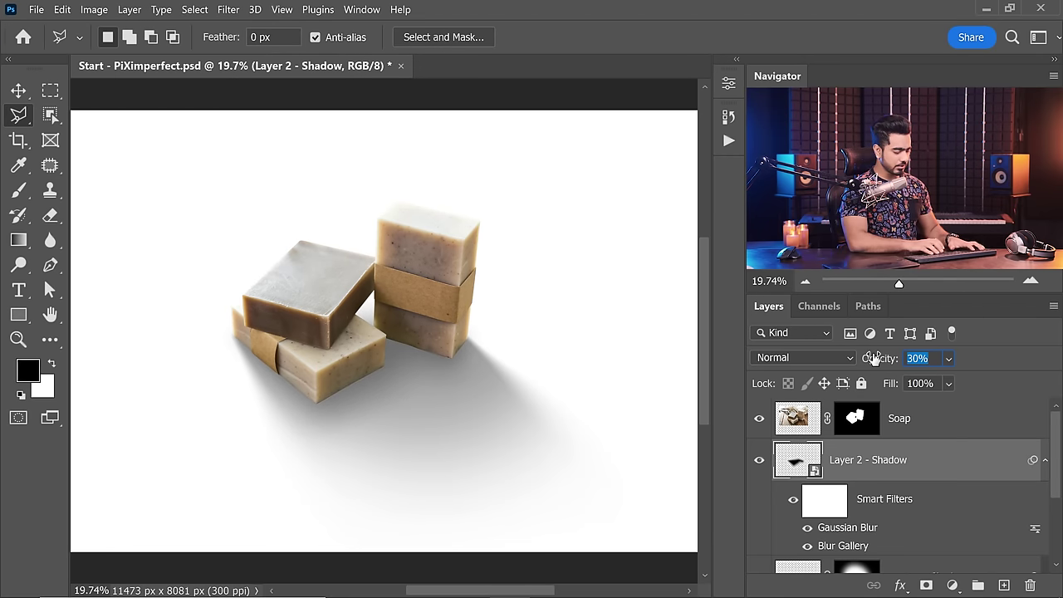
{"action": "type", "text": "36"}
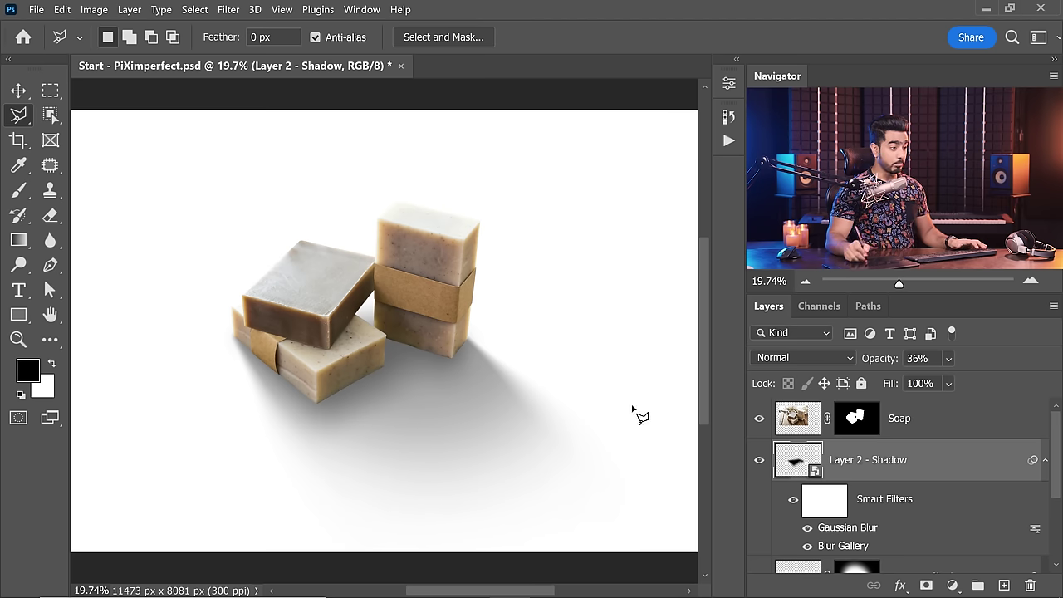
- Apply a 500 px Tilt-Shift blur to Layer 2 - Shadow, centred above the soaps and tilted to follow their bases
{"action": "left_click", "coordinate": [229, 10]}
{"action": "mouse_move", "coordinate": [379, 213]}
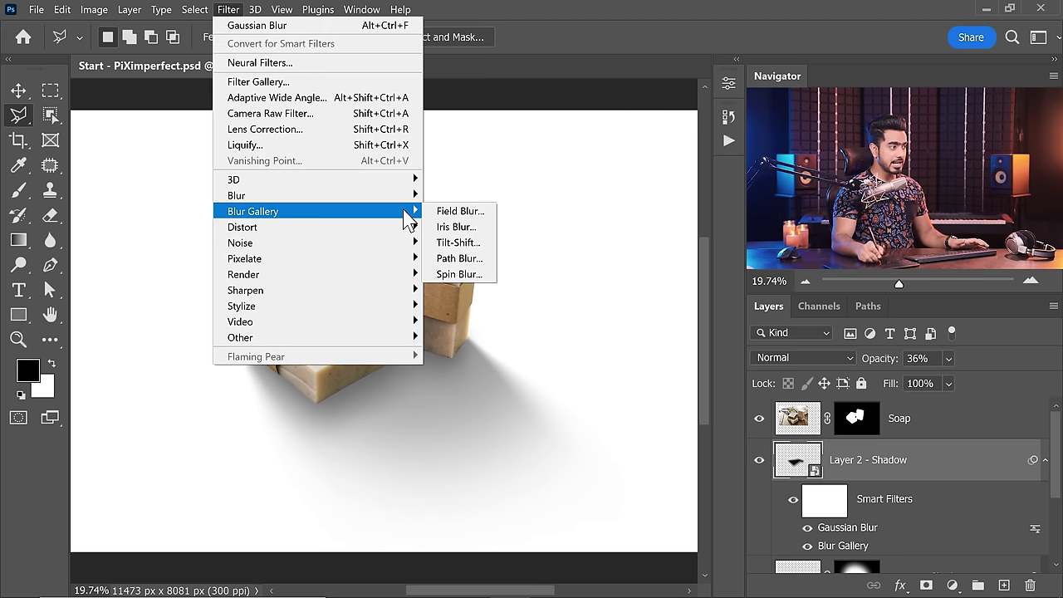
{"action": "left_click", "coordinate": [471, 246]}
{"action": "left_click_drag", "start_coordinate": [379, 294], "coordinate": [356, 234]}
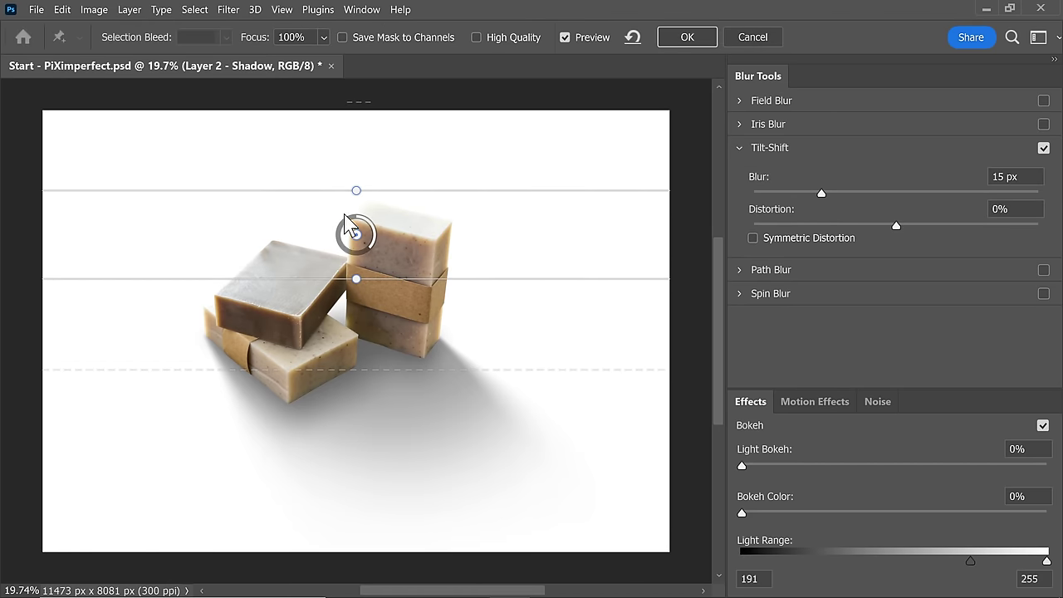
{"action": "left_click_drag", "start_coordinate": [354, 188], "coordinate": [340, 194]}
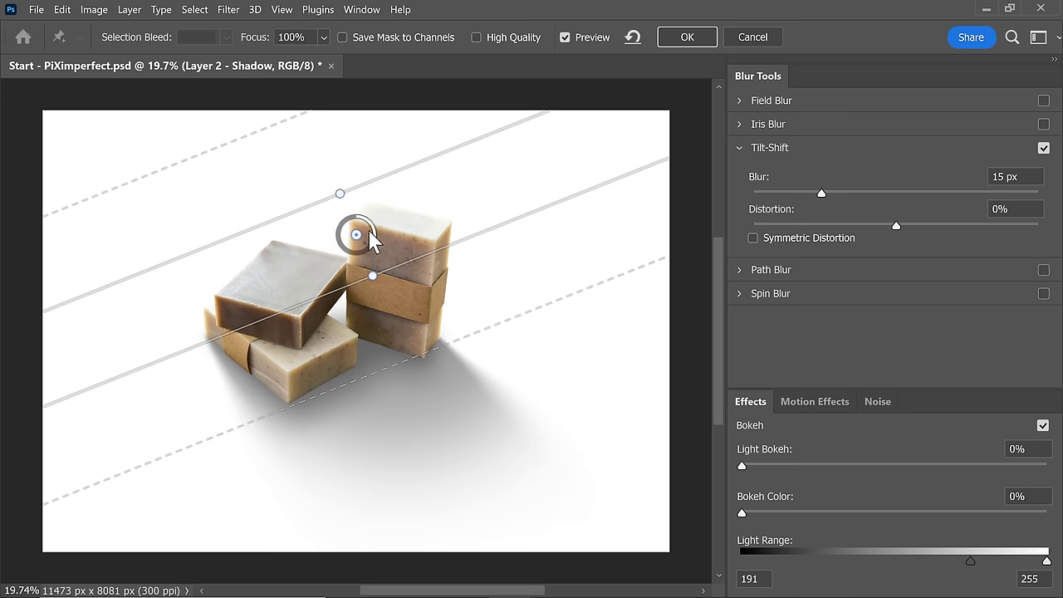
{"action": "left_click_drag", "start_coordinate": [357, 236], "coordinate": [347, 224]}
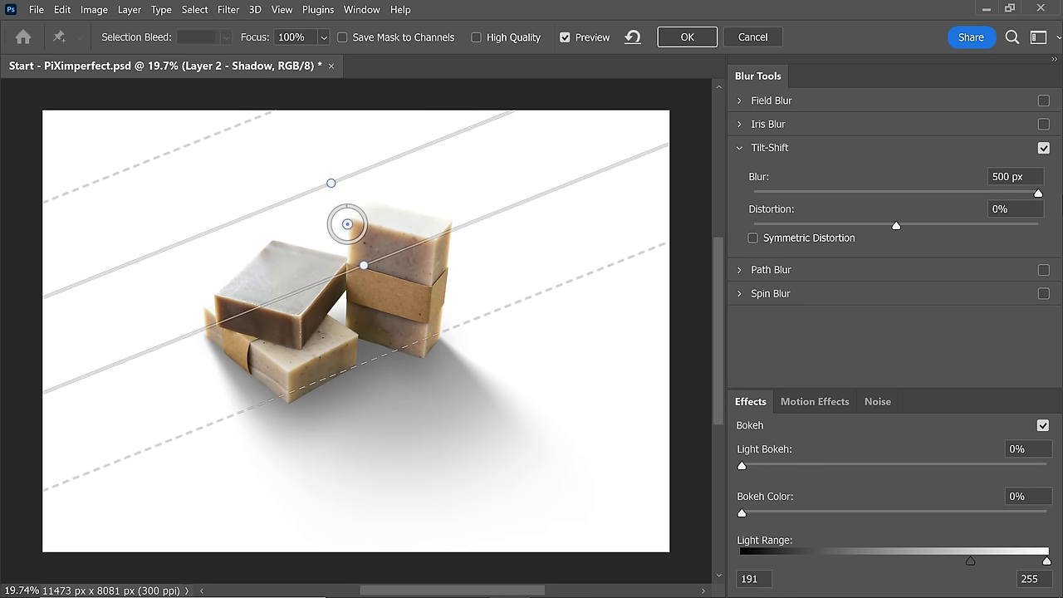
{"action": "left_click", "coordinate": [687, 46]}
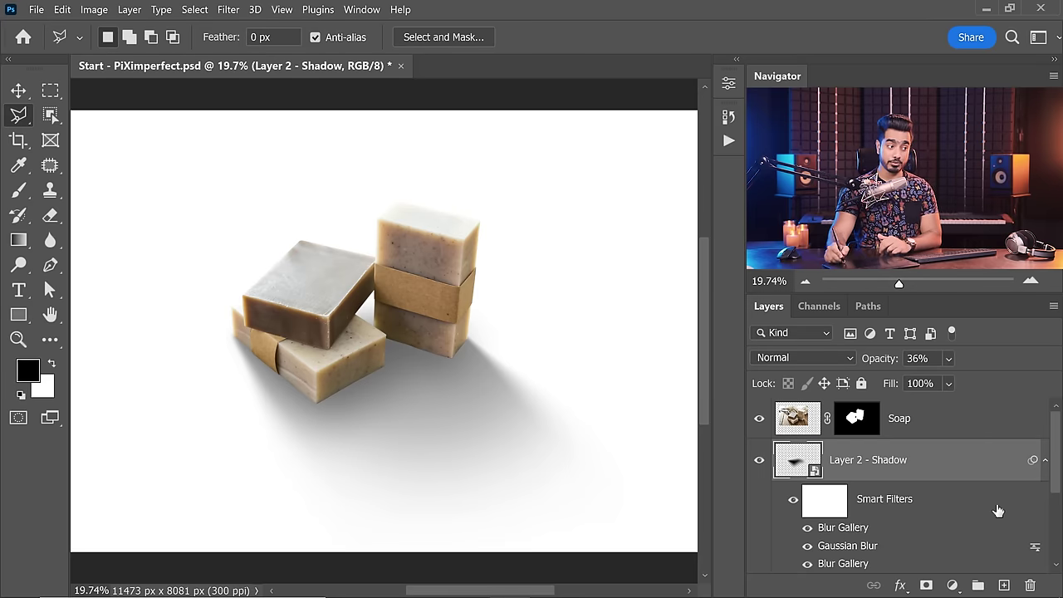
- Collapse both shadow layers' smart filter lists, then add a layer named Layer 3 - Shadow above Layer 2 - Shadow
{"action": "left_click", "coordinate": [1044, 460]}
{"action": "left_click", "coordinate": [1044, 498]}
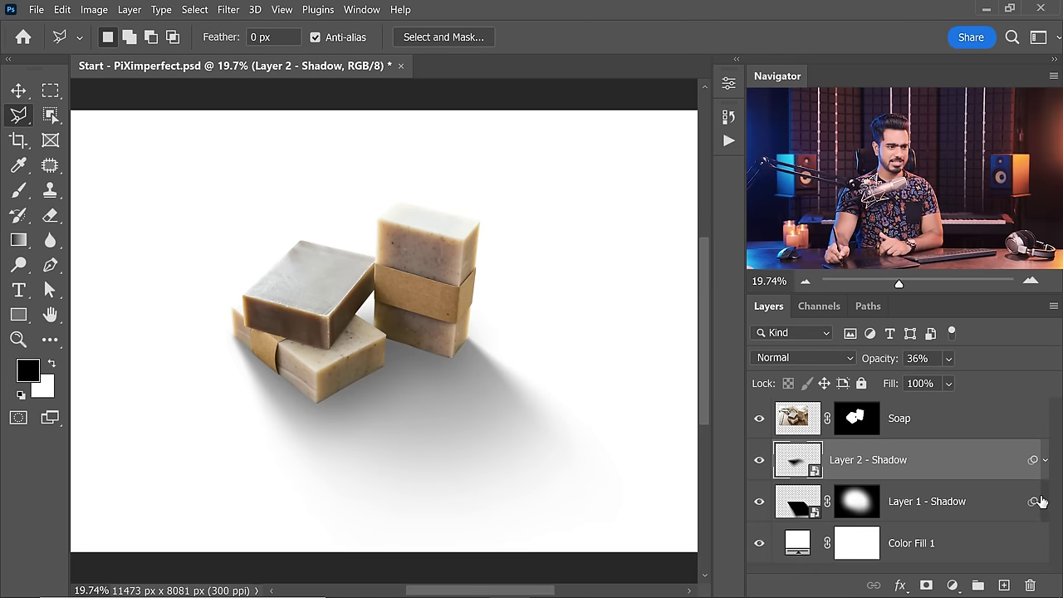
{"action": "left_click", "coordinate": [1003, 585]}
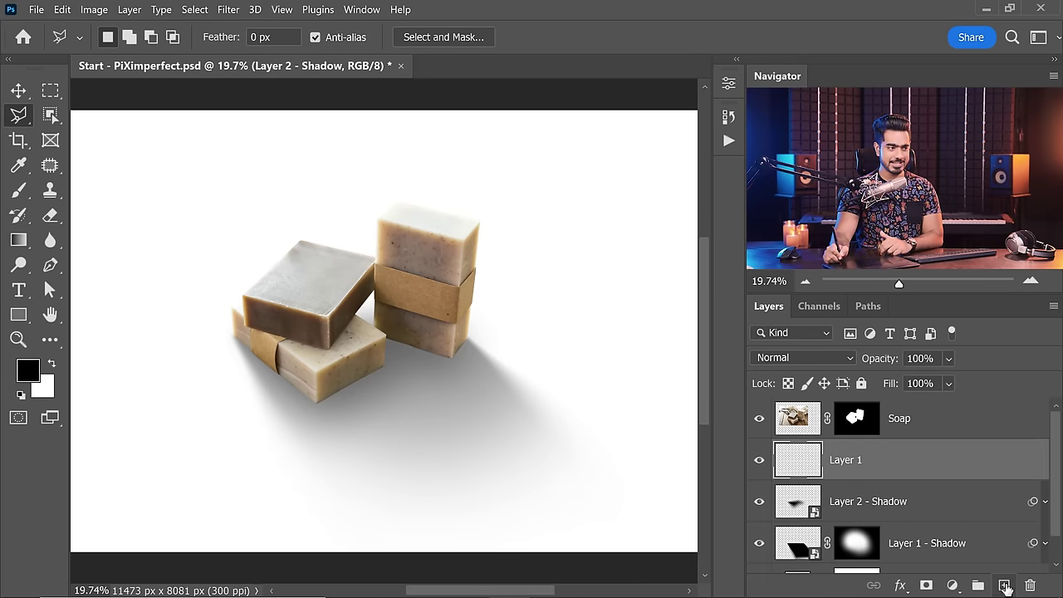
{"action": "double_click", "coordinate": [854, 462]}
{"action": "key", "text": "End"}
{"action": "key", "text": "BackSpace"}
{"action": "type", "text": "3 - Shadow"}
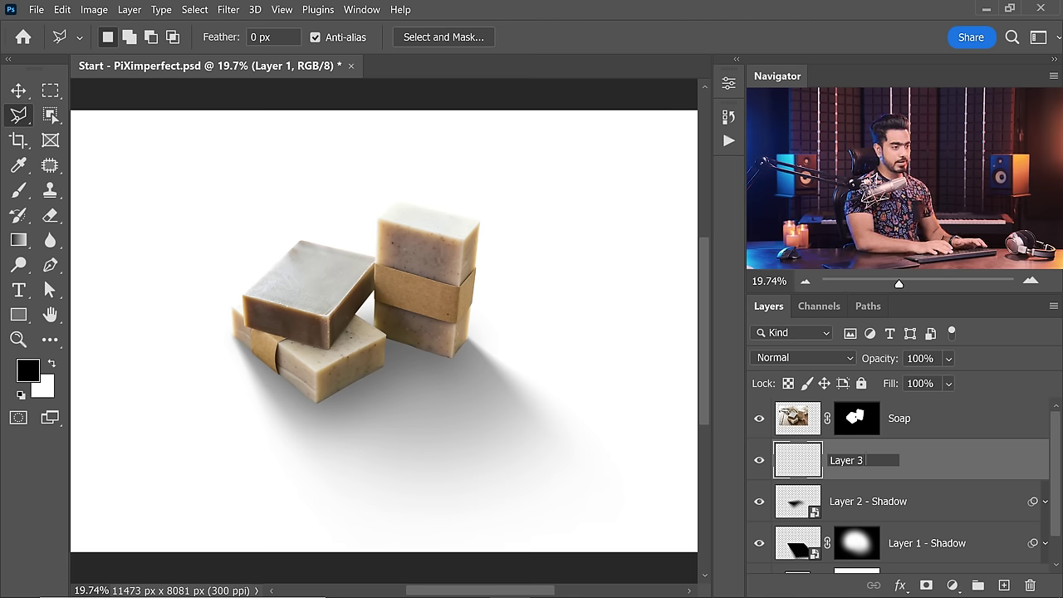
{"action": "key", "text": "Return"}
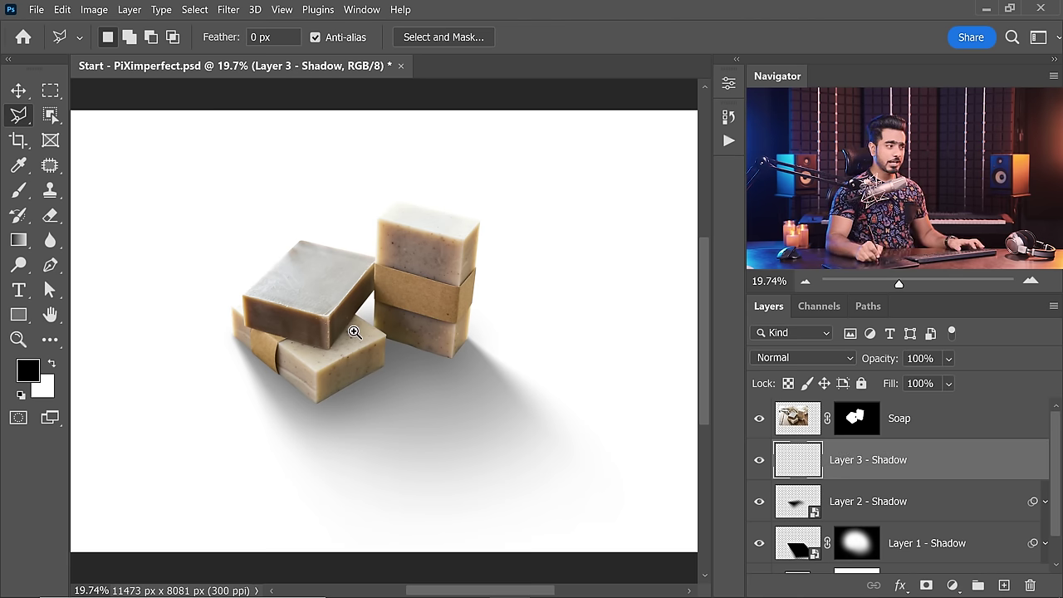
- Outline the soaps' bases slightly outside their lower edges on Layer 3 - Shadow, fill the selection with black, and deselect
{"action": "scroll", "coordinate": [341, 325], "scroll_direction": "up", "scroll_amount": 5}
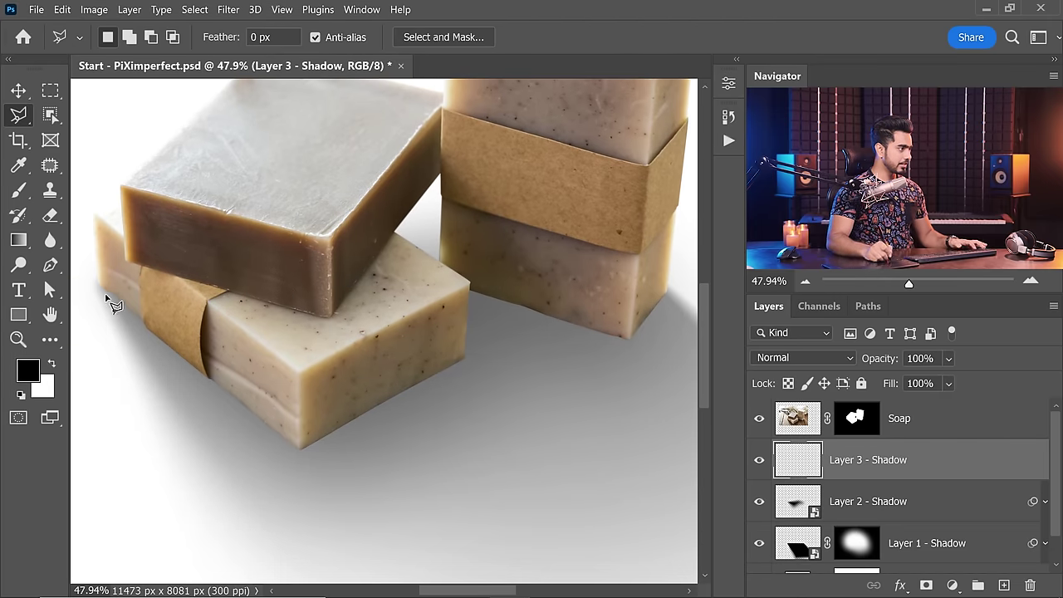
{"action": "left_click", "coordinate": [300, 455]}
{"action": "left_click", "coordinate": [467, 366]}
{"action": "left_click", "coordinate": [453, 289]}
{"action": "left_click", "coordinate": [635, 345]}
{"action": "left_click", "coordinate": [664, 290]}
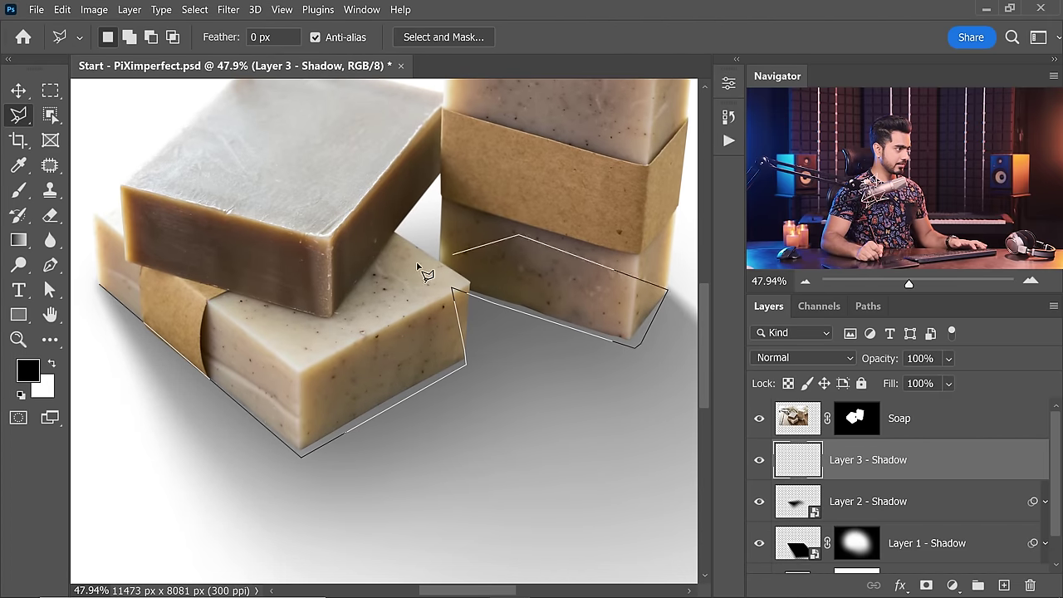
{"action": "left_click", "coordinate": [519, 235]}
{"action": "left_click", "coordinate": [207, 262]}
{"action": "left_click", "coordinate": [100, 276]}
{"action": "key", "text": "alt+BackSpace"}
{"action": "key", "text": "ctrl+d"}
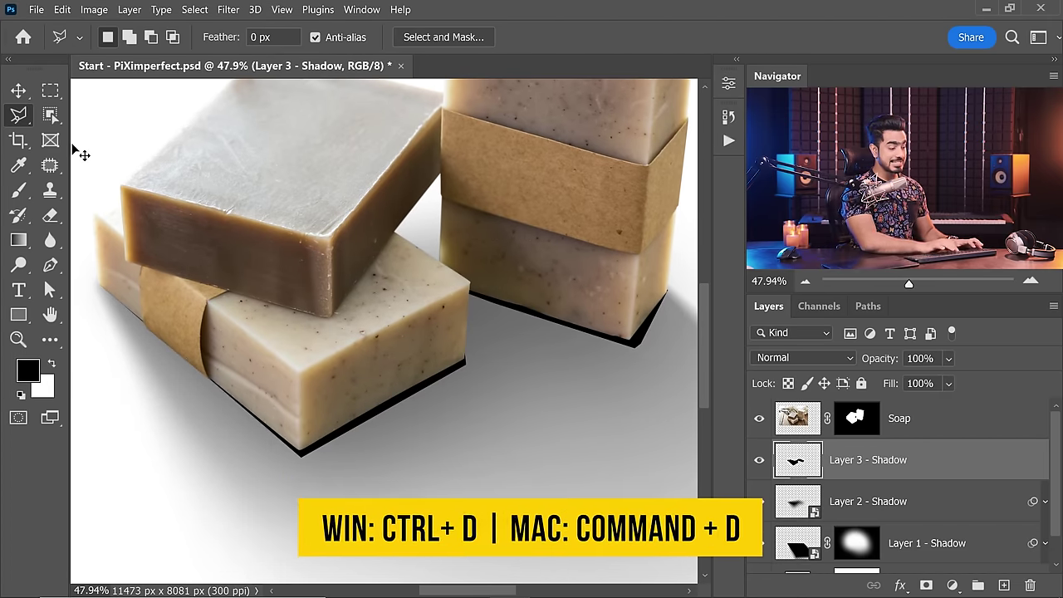
- Convert Layer 3 - Shadow for smart filters and apply a Gaussian Blur with a radius of 140 px
{"action": "key", "text": "ctrl+0"}
{"action": "key", "text": "e"}
{"action": "left_click_drag", "start_coordinate": [332, 270], "coordinate": [372, 254]}
{"action": "left_click", "coordinate": [224, 10]}
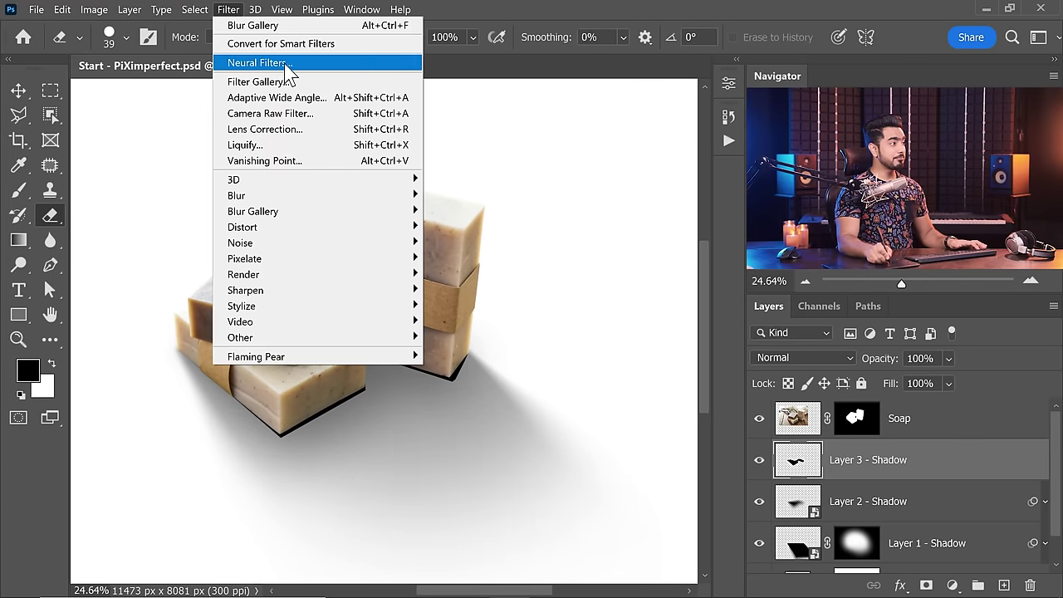
{"action": "left_click", "coordinate": [290, 44]}
{"action": "left_click", "coordinate": [560, 253]}
{"action": "left_click", "coordinate": [226, 11]}
{"action": "mouse_move", "coordinate": [322, 202]}
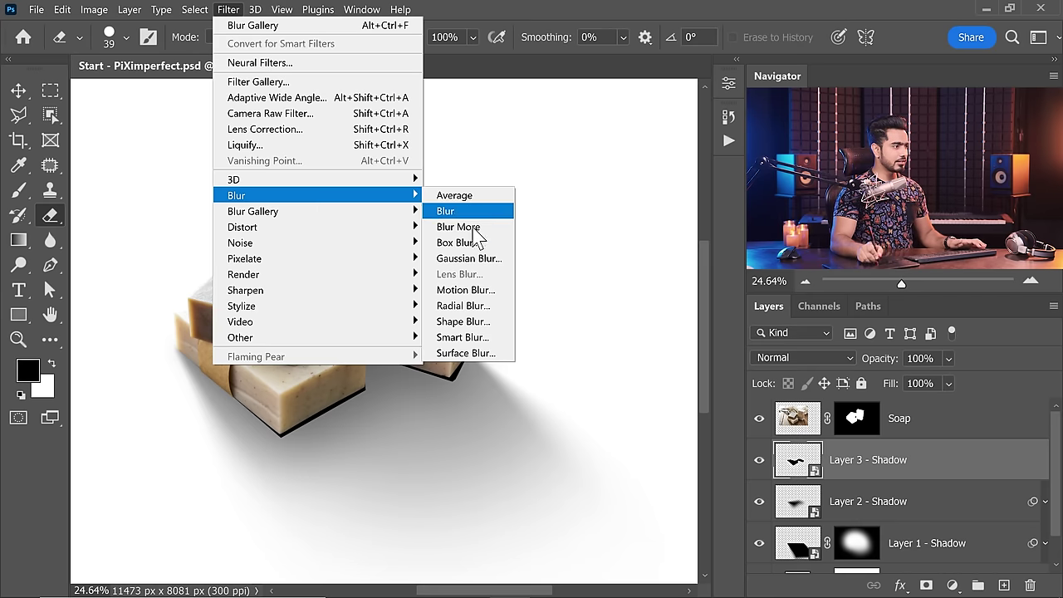
{"action": "left_click", "coordinate": [467, 258]}
{"action": "type", "text": "140"}
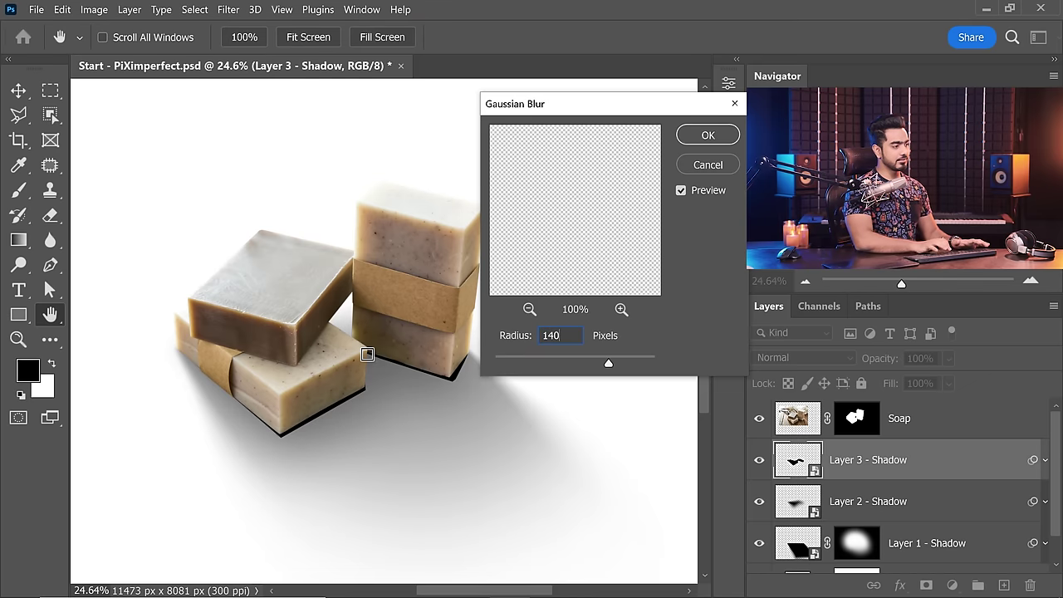
{"action": "key", "text": "Return"}
{"action": "key", "text": "e"}
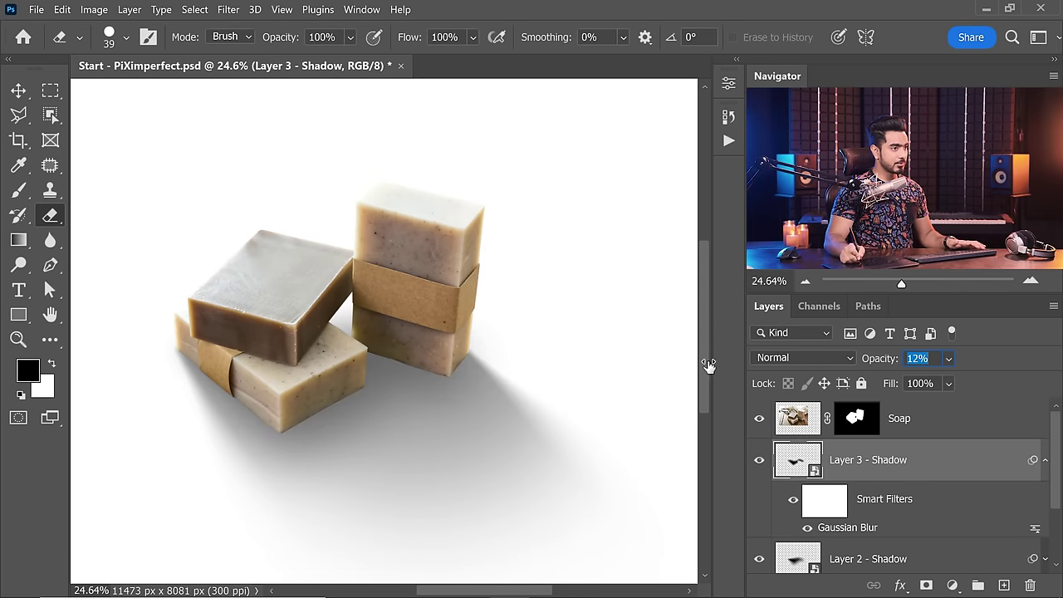
- Change the Gaussian Blur radius on Layer 3 - Shadow to 180 px and set the layer's opacity to 60%
{"action": "left_click_drag", "start_coordinate": [713, 365], "coordinate": [719, 360]}
{"action": "double_click", "coordinate": [846, 527]}
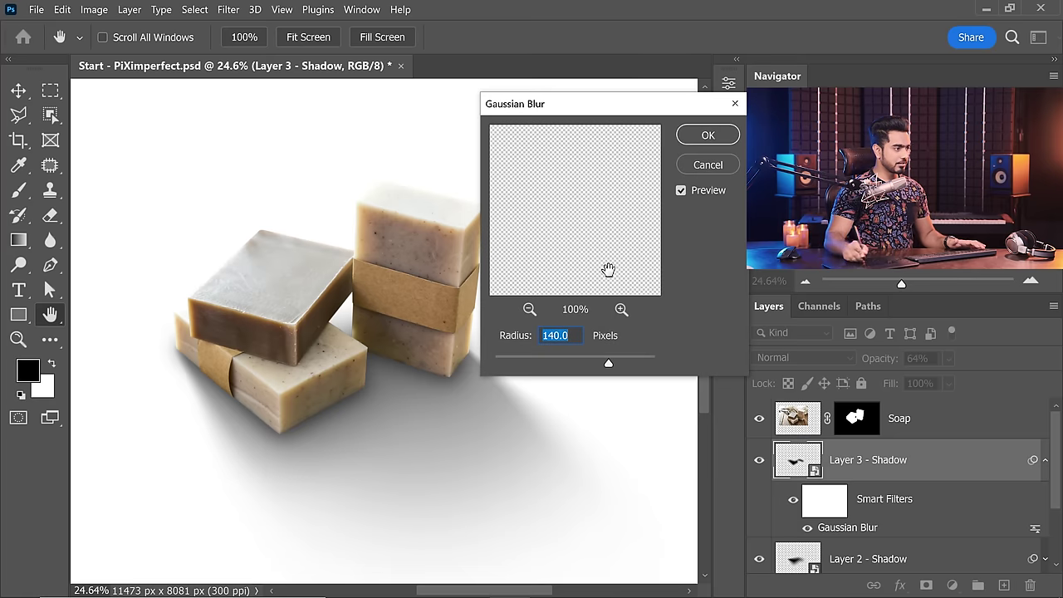
{"action": "type", "text": "180"}
{"action": "key", "text": "Return"}
{"action": "left_click_drag", "start_coordinate": [883, 365], "coordinate": [872, 365]}
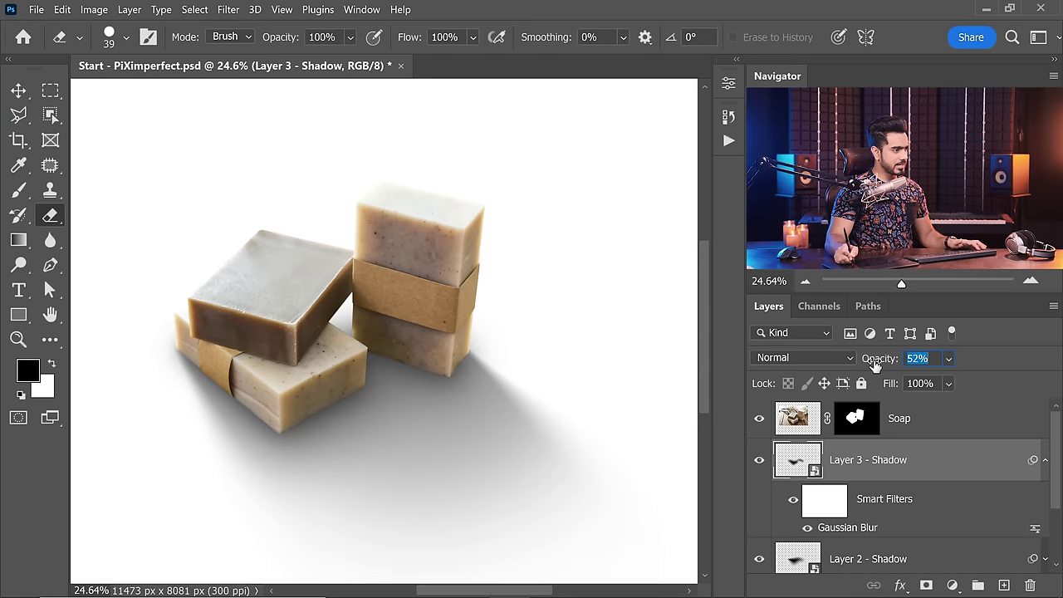
{"action": "type", "text": "60"}
{"action": "key", "text": "Return"}
- Add a new layer named Layer 4 - Shadow directly above Layer 3 - Shadow
{"action": "left_click_drag", "start_coordinate": [241, 382], "coordinate": [408, 383]}
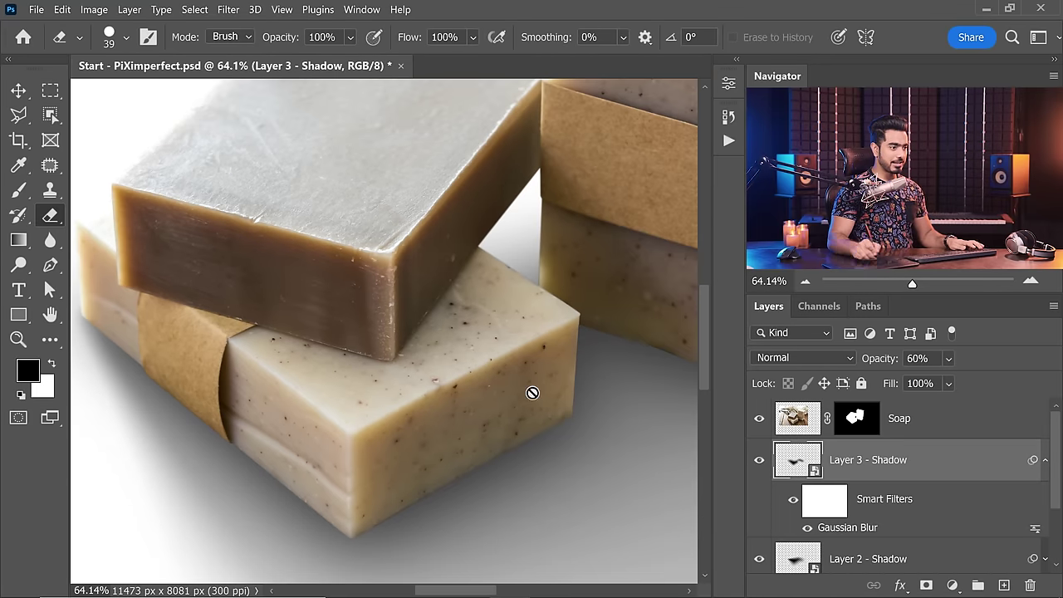
{"action": "left_click", "coordinate": [1003, 584]}
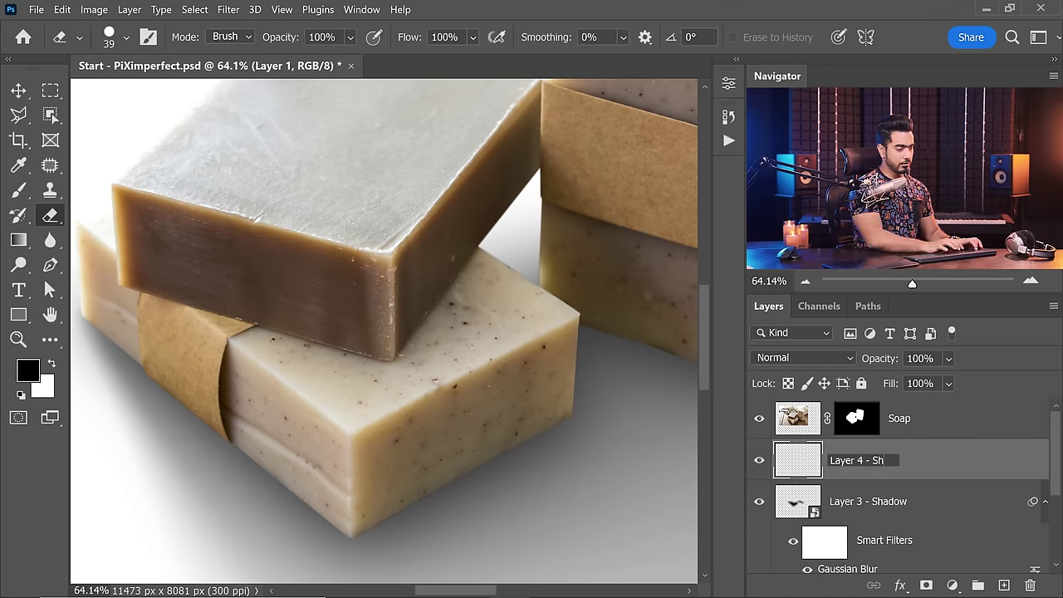
{"action": "type", "text": "adow"}
{"action": "key", "text": "Return"}
- Trace a tight selection along the bottom edges of the stacked and upright soaps, fill it with black on Layer 4 - Shadow, and deselect
{"action": "key", "text": "l"}
{"action": "scroll", "coordinate": [256, 308], "scroll_direction": "up", "scroll_amount": 3}
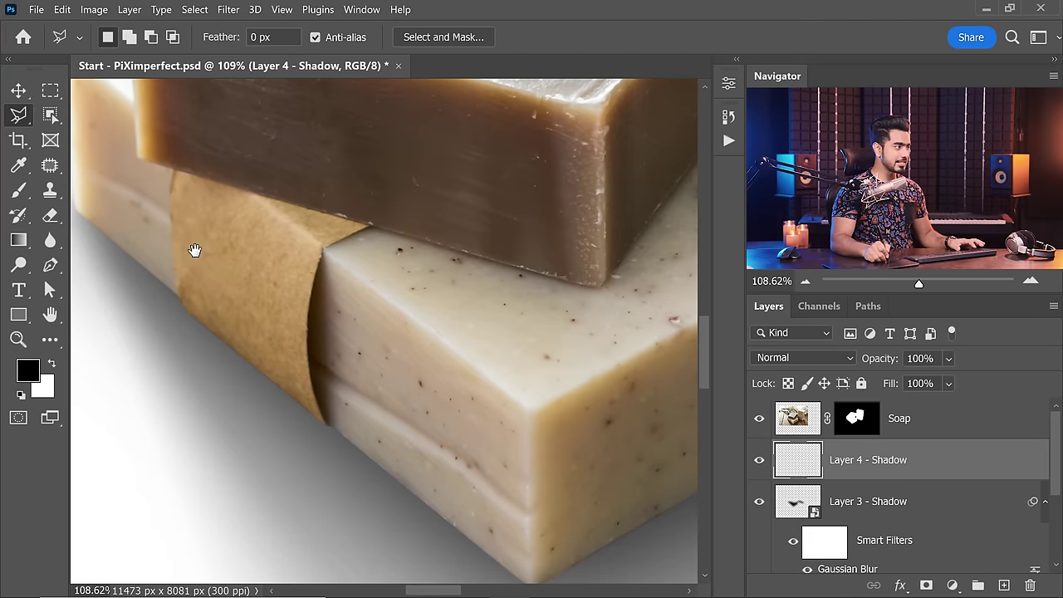
{"action": "left_click_drag", "start_coordinate": [195, 249], "coordinate": [129, 225]}
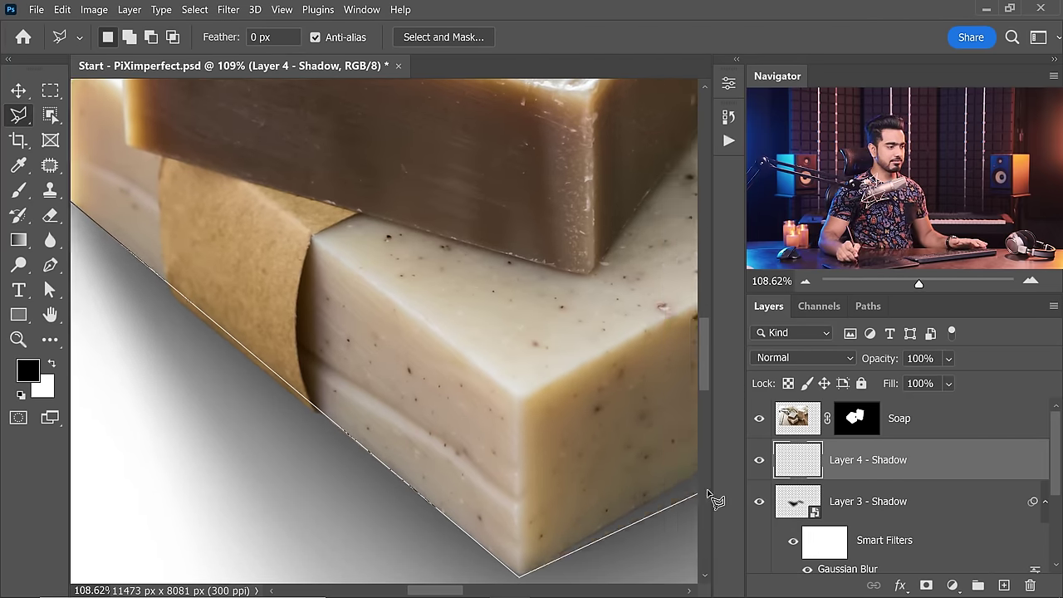
{"action": "left_click", "coordinate": [146, 544]}
{"action": "left_click", "coordinate": [470, 373]}
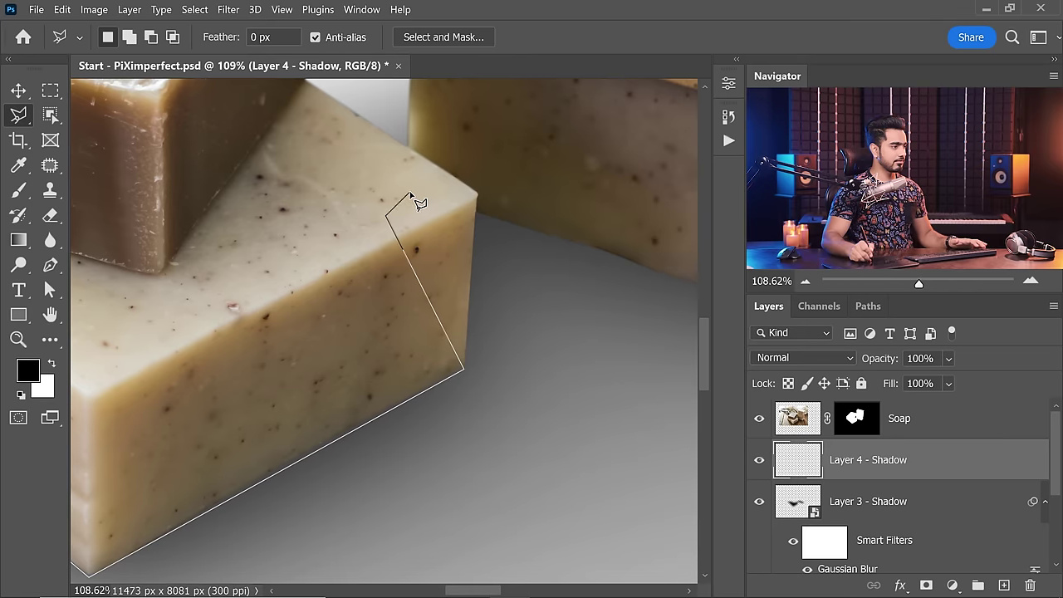
{"action": "scroll", "coordinate": [418, 199], "scroll_direction": "down", "scroll_amount": 3}
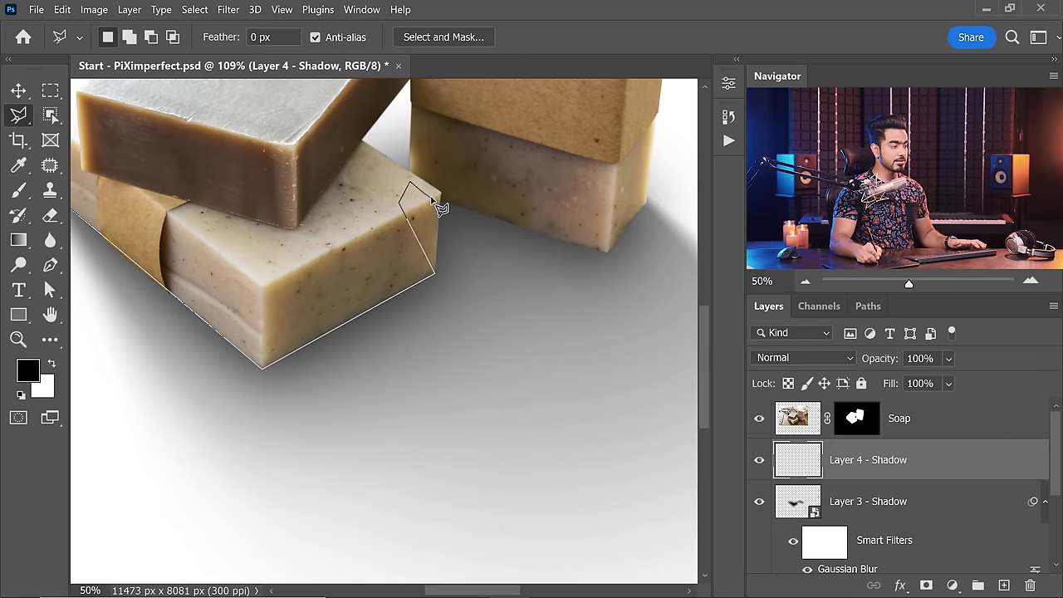
{"action": "left_click", "coordinate": [435, 201]}
{"action": "scroll", "coordinate": [441, 208], "scroll_direction": "up", "scroll_amount": 2}
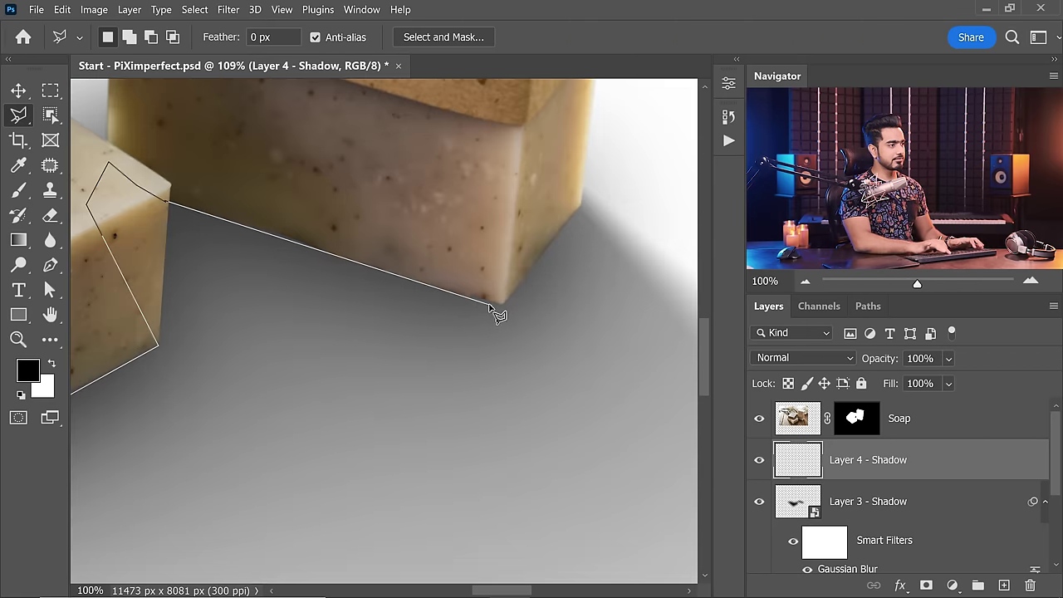
{"action": "left_click", "coordinate": [502, 303]}
{"action": "scroll", "coordinate": [459, 150], "scroll_direction": "down", "scroll_amount": 3}
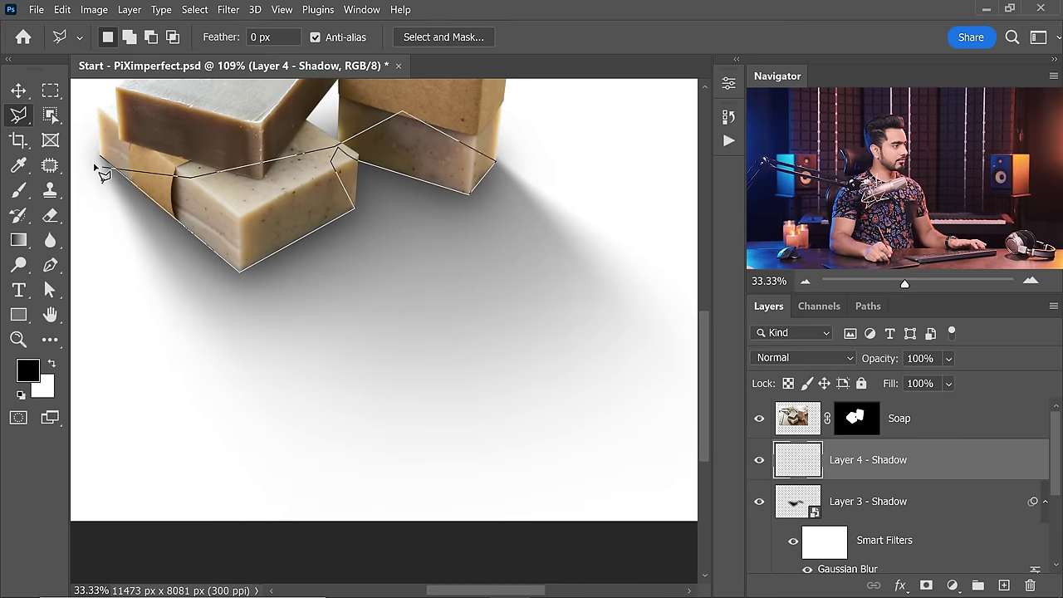
{"action": "left_click", "coordinate": [145, 178]}
{"action": "key", "text": "ctrl+0"}
{"action": "key", "text": "alt+BackSpace"}
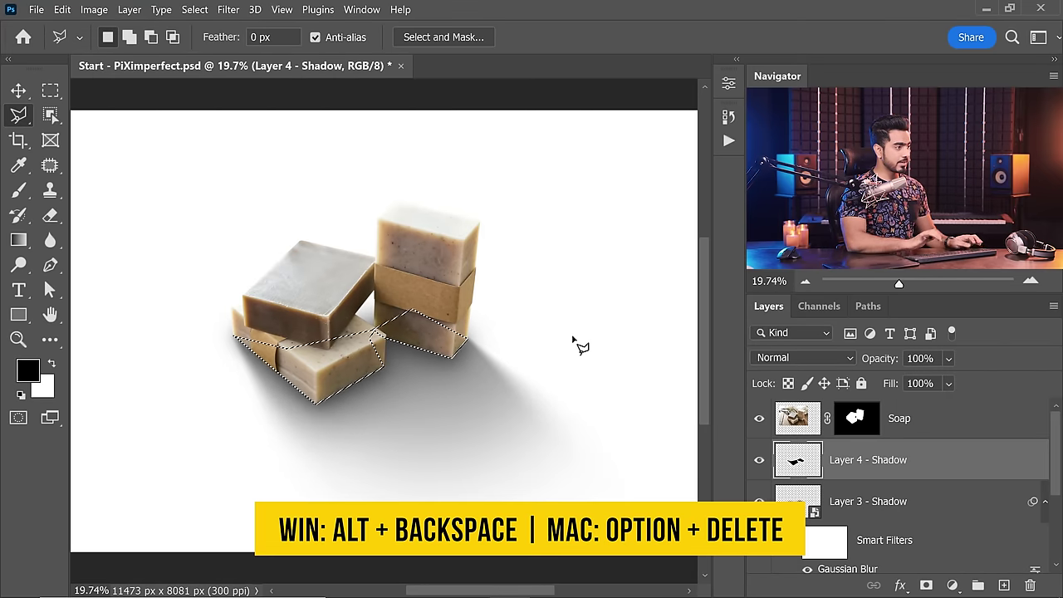
{"action": "key", "text": "ctrl+d"}
- Apply a 19.4 px Gaussian Blur to Layer 4 - Shadow as a smart filter and lower the layer's opacity to 22%
{"action": "left_click_drag", "start_coordinate": [341, 368], "coordinate": [409, 353]}
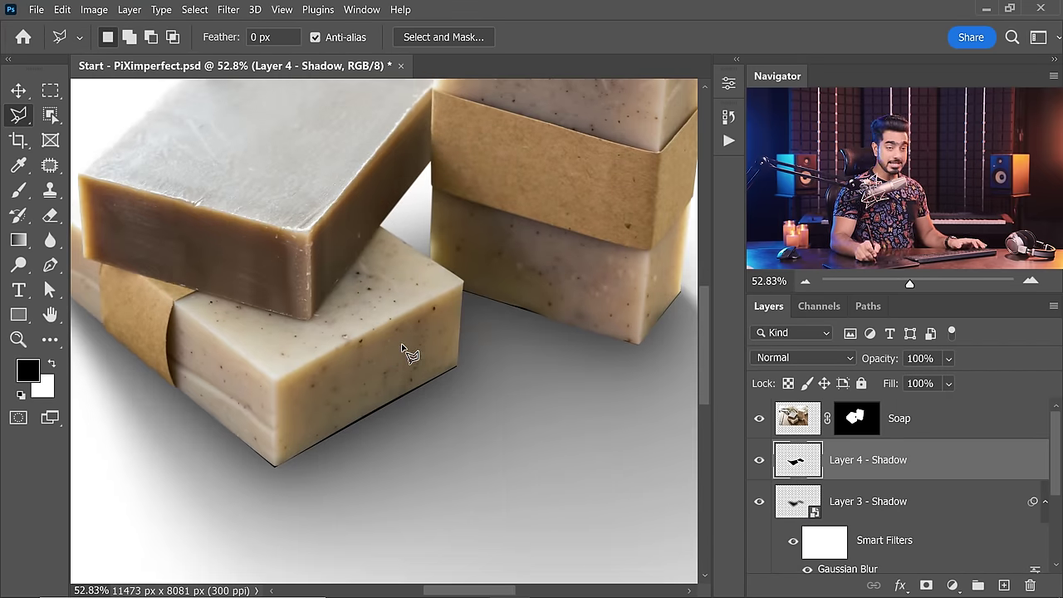
{"action": "left_click", "coordinate": [228, 9]}
{"action": "left_click", "coordinate": [237, 43]}
{"action": "left_click", "coordinate": [588, 255]}
{"action": "left_click", "coordinate": [228, 9]}
{"action": "left_click", "coordinate": [245, 23]}
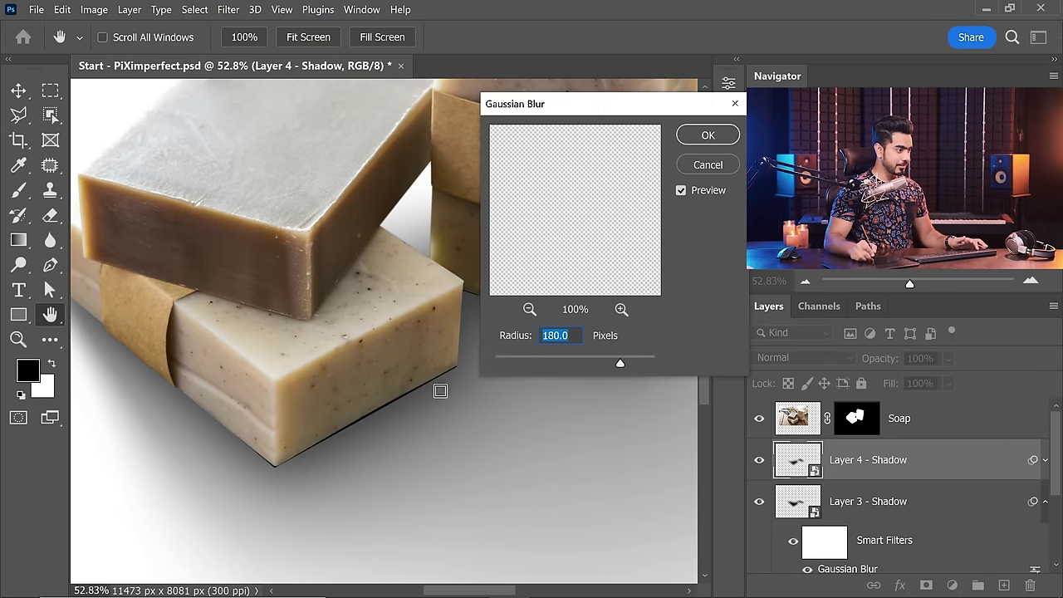
{"action": "left_click_drag", "start_coordinate": [548, 123], "coordinate": [661, 175]}
{"action": "left_click_drag", "start_coordinate": [600, 415], "coordinate": [694, 415]}
{"action": "key", "text": "ctrl+1"}
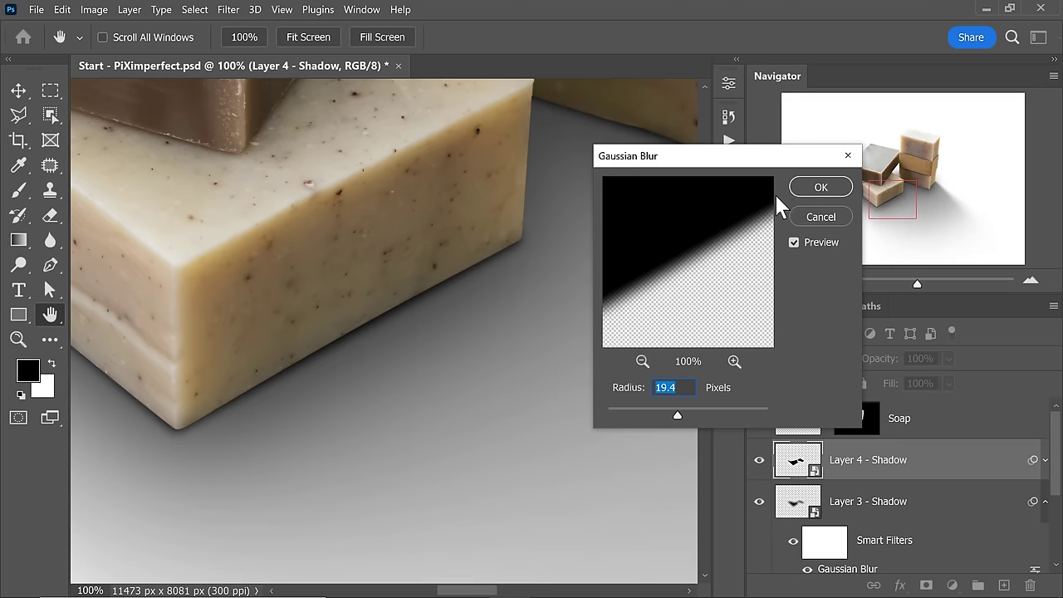
{"action": "left_click", "coordinate": [806, 198]}
{"action": "key", "text": "l"}
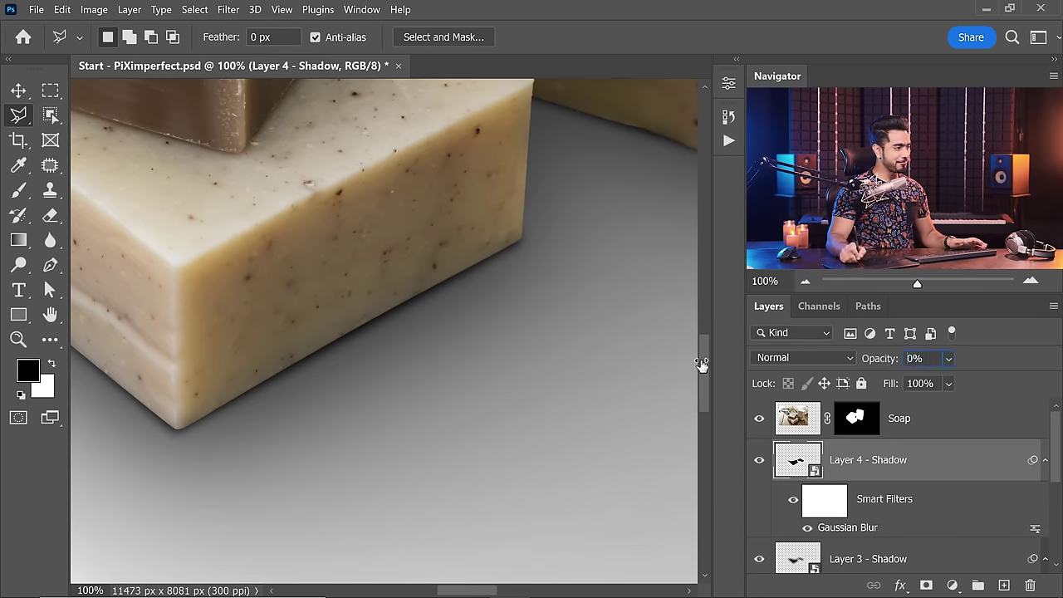
{"action": "left_click_drag", "start_coordinate": [664, 365], "coordinate": [669, 366]}
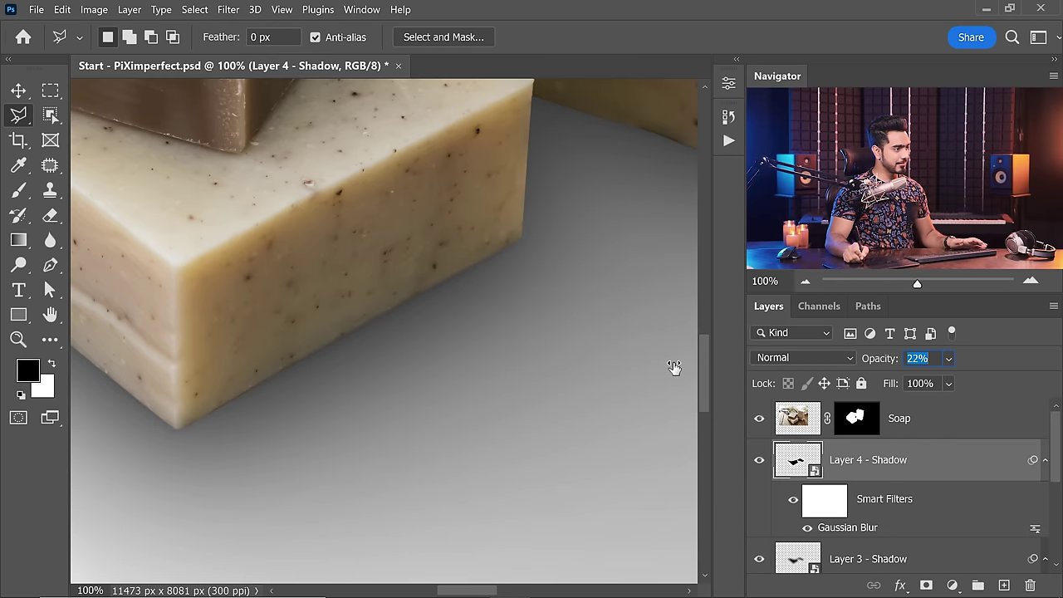
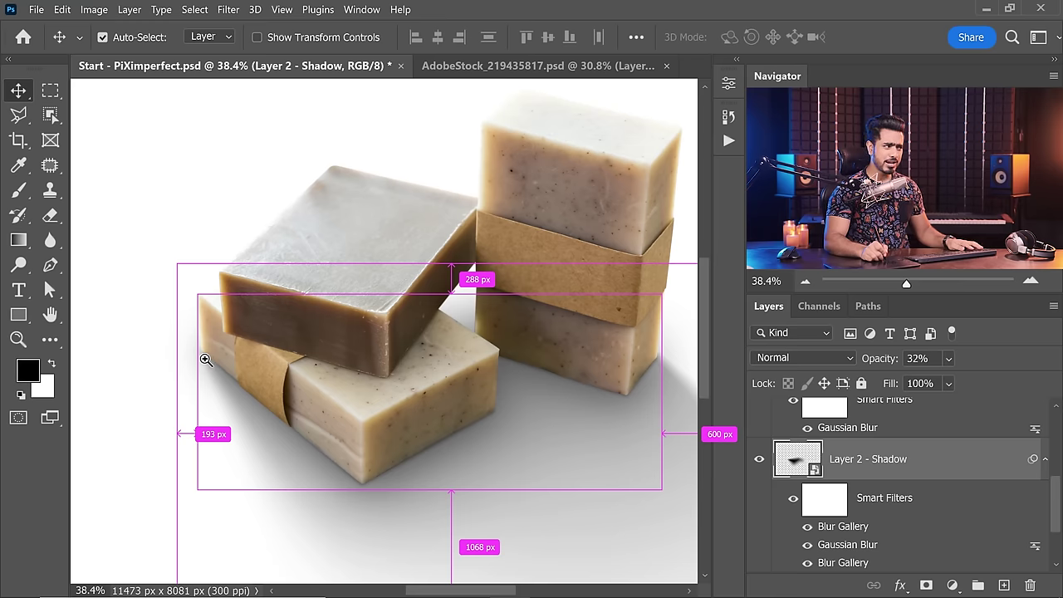
- Target the layer mask of Layer 1 - Shadow for painting with the Brush tool
{"action": "left_click_drag", "start_coordinate": [205, 359], "coordinate": [237, 328]}
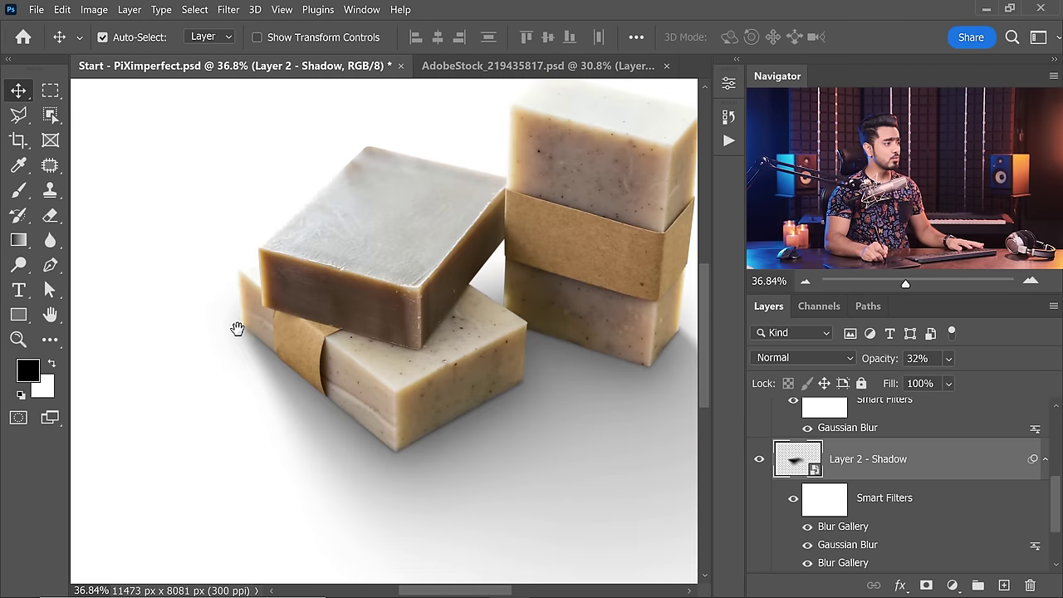
{"action": "left_click_drag", "start_coordinate": [560, 356], "coordinate": [349, 315]}
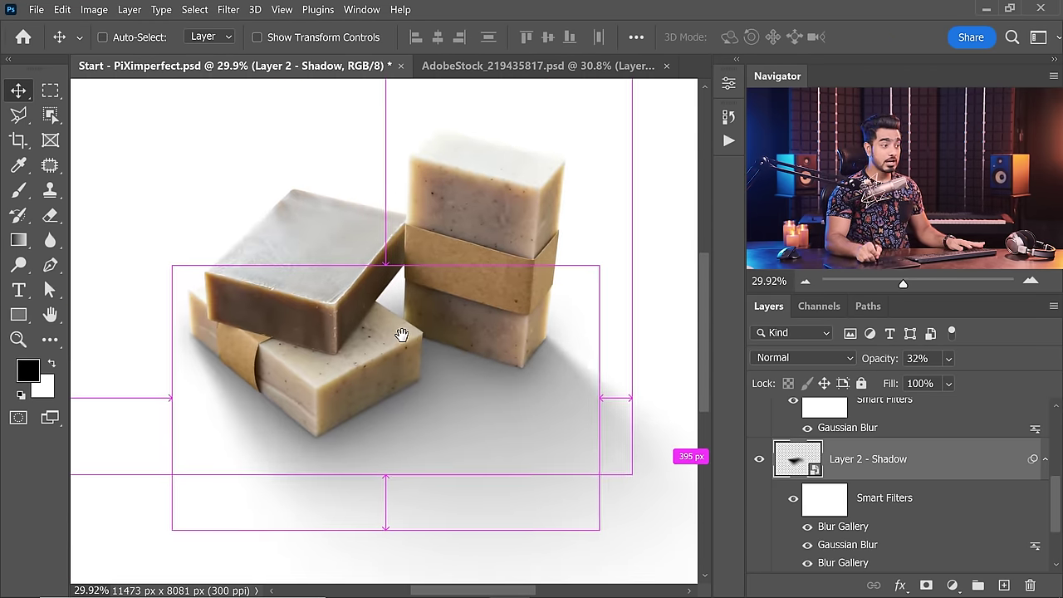
{"action": "scroll", "coordinate": [191, 329], "scroll_direction": "up", "scroll_amount": 2}
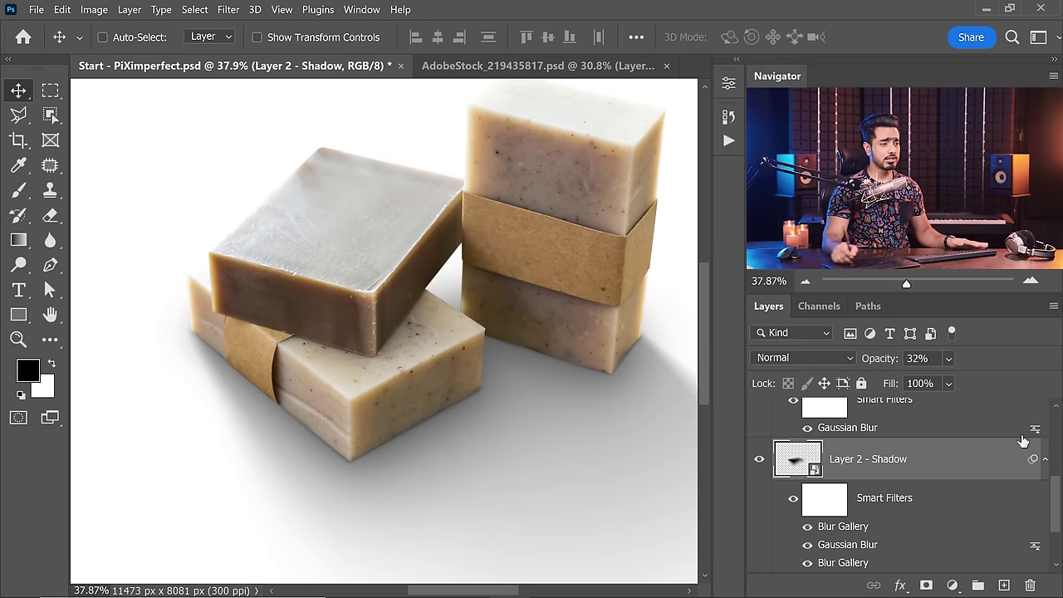
{"action": "left_click_drag", "start_coordinate": [1054, 503], "coordinate": [1050, 535]}
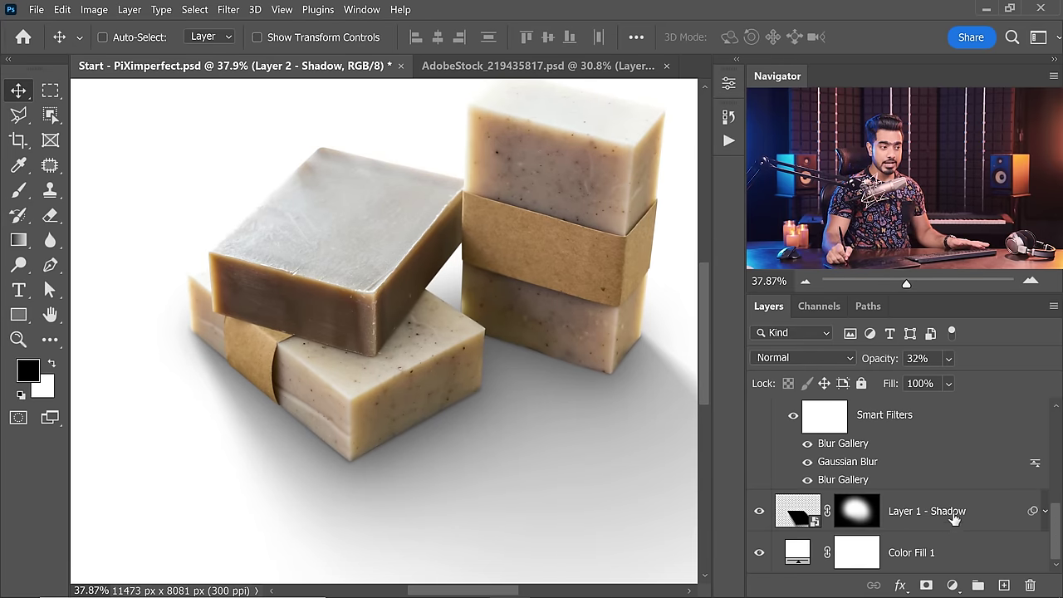
{"action": "left_click", "coordinate": [953, 519]}
{"action": "left_click", "coordinate": [861, 518]}
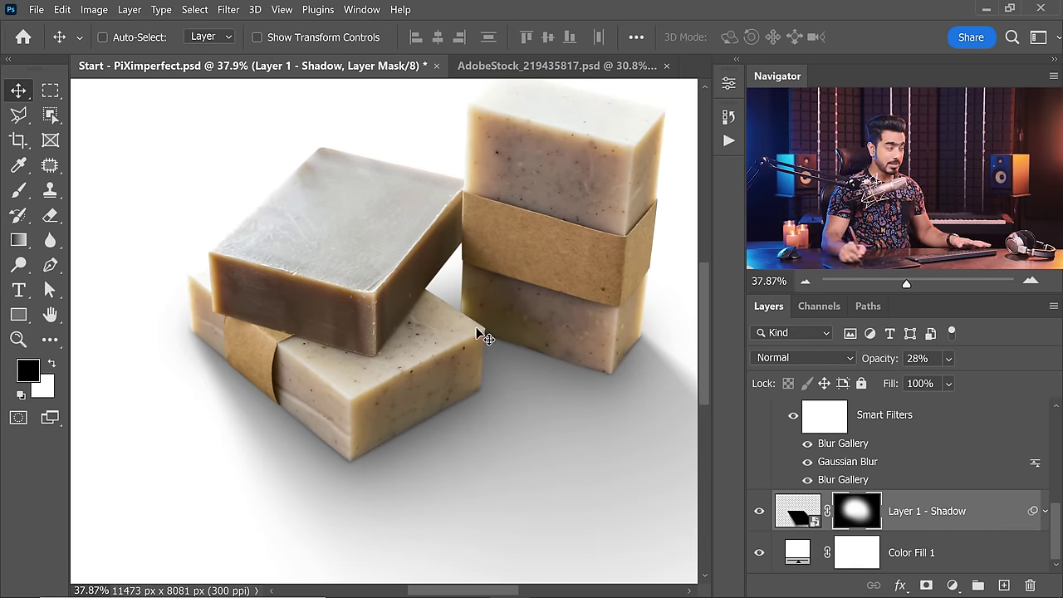
{"action": "left_click", "coordinate": [18, 190]}
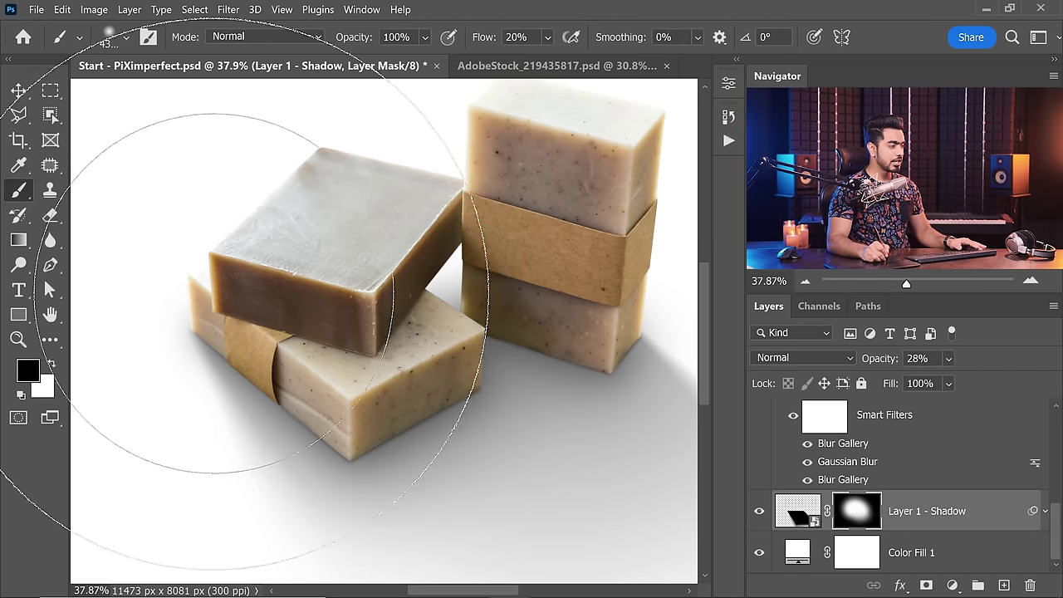
- Reduce the brush size to 80 px and set its flow to 100% for detail work at the stacked soaps' outer corner
{"action": "key", "text": "bracketleft"}
{"action": "key", "text": "bracketleft"}
{"action": "key", "text": "bracketleft"}
{"action": "key", "text": "bracketleft"}
{"action": "key", "text": "bracketleft"}
{"action": "key", "text": "bracketleft"}
{"action": "key", "text": "bracketleft"}
{"action": "key", "text": "bracketleft"}
{"action": "key", "text": "bracketleft"}
{"action": "mouse_move", "coordinate": [185, 333]}
{"action": "left_mouse_down"}
{"action": "mouse_move", "coordinate": [197, 264]}
{"action": "mouse_move", "coordinate": [219, 262]}
{"action": "left_mouse_up"}
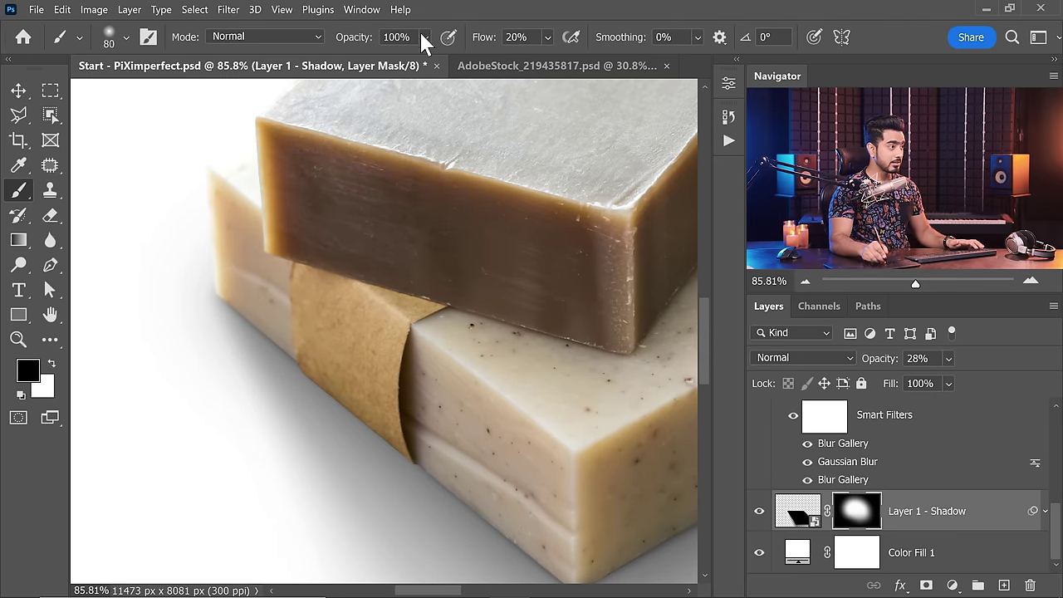
{"action": "key", "text": "Return"}
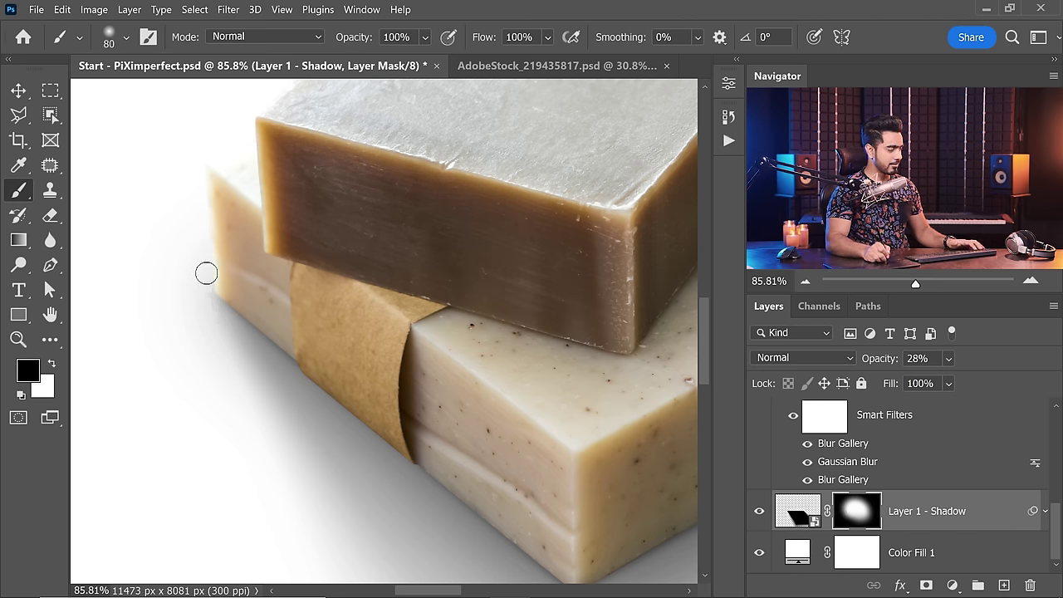
- Paint on the Layer 1 - Shadow mask with a 100 px brush at 20% flow to soften stray shadow beside the stacked and upright soaps' outer edges
{"action": "scroll", "coordinate": [257, 396], "scroll_direction": "down", "scroll_amount": 3}
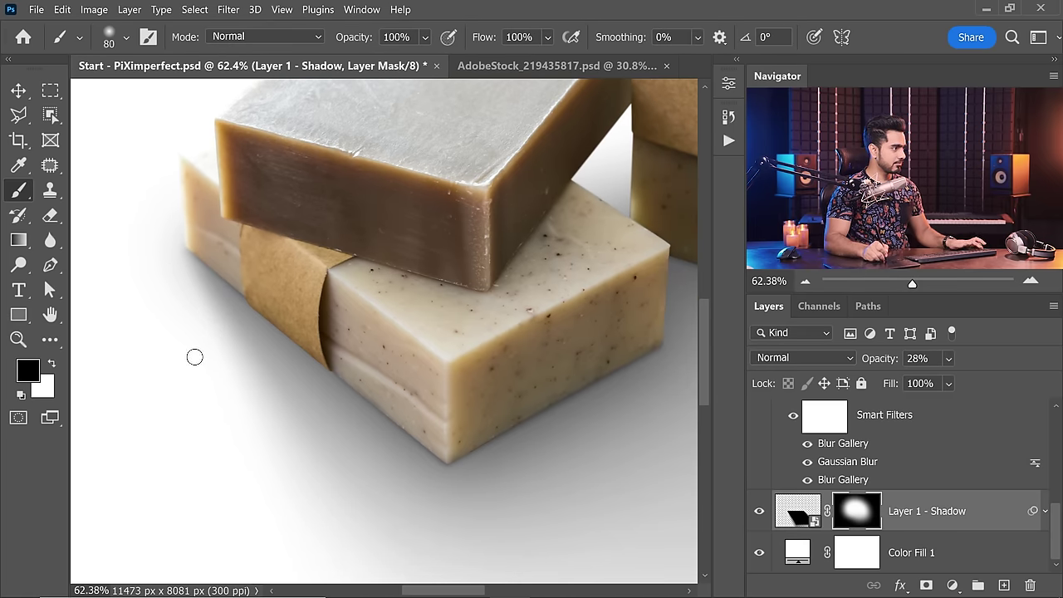
{"action": "scroll", "coordinate": [194, 271], "scroll_direction": "up", "scroll_amount": 3}
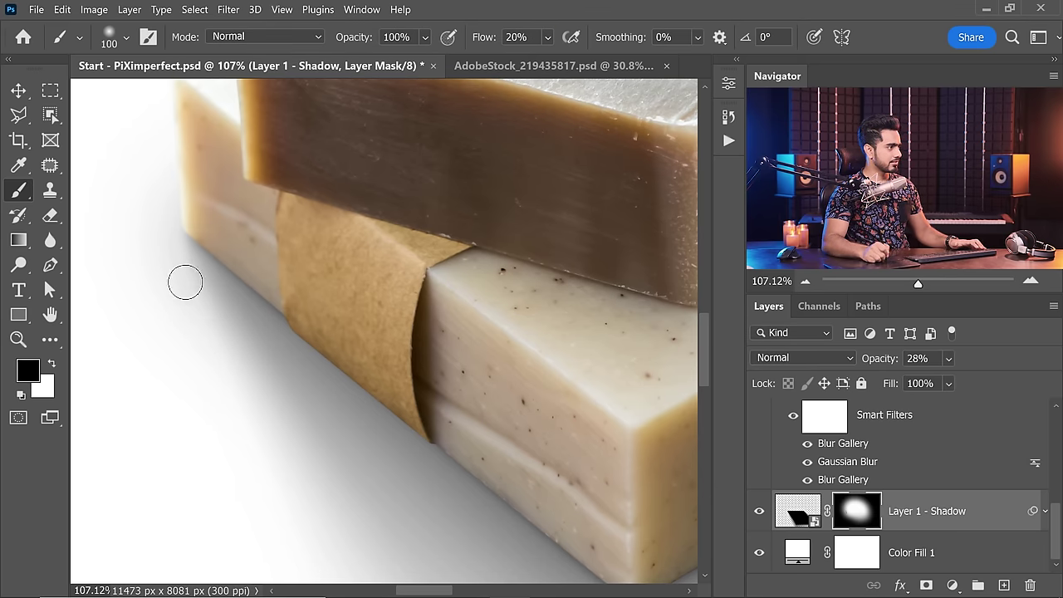
{"action": "key", "text": "h"}
{"action": "left_click_drag", "start_coordinate": [147, 326], "coordinate": [576, 277]}
{"action": "left_click_drag", "start_coordinate": [513, 259], "coordinate": [436, 268]}
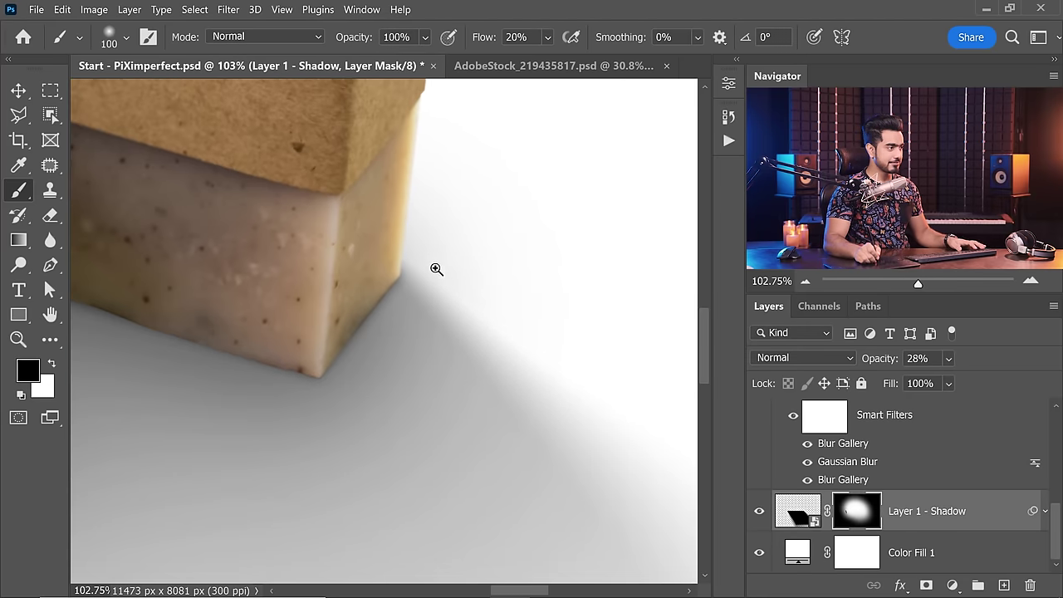
{"action": "scroll", "coordinate": [380, 264], "scroll_direction": "up", "scroll_amount": 2}
{"action": "key", "text": "bracketleft"}
{"action": "key", "text": "bracketleft"}
{"action": "key", "text": "bracketleft"}
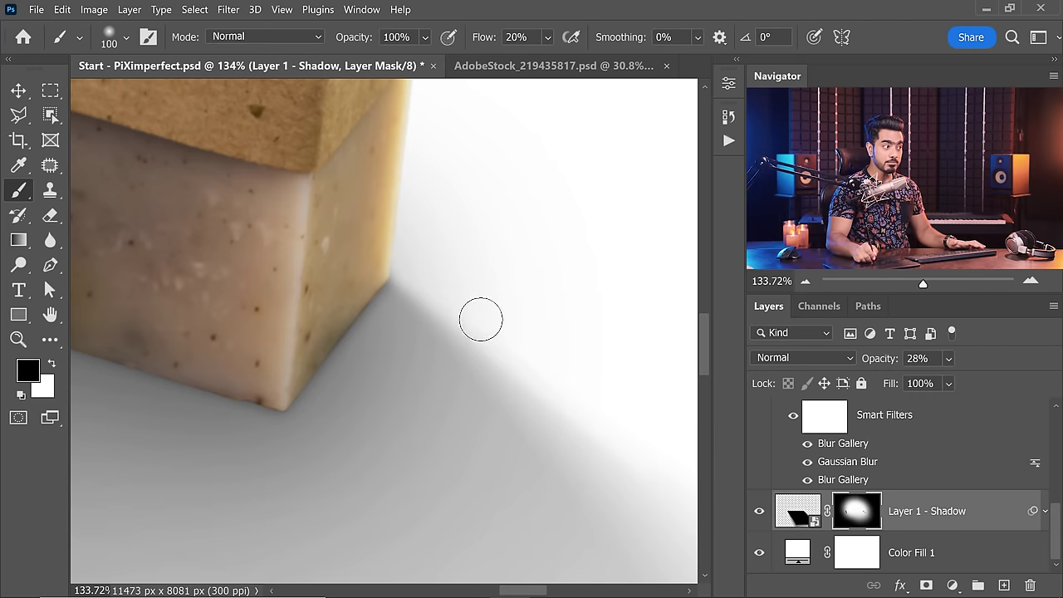
- Create a new empty layer directly above Layer 4 - Shadow for hand-painted shadows
{"action": "scroll", "coordinate": [907, 456], "scroll_direction": "up", "scroll_amount": 5}
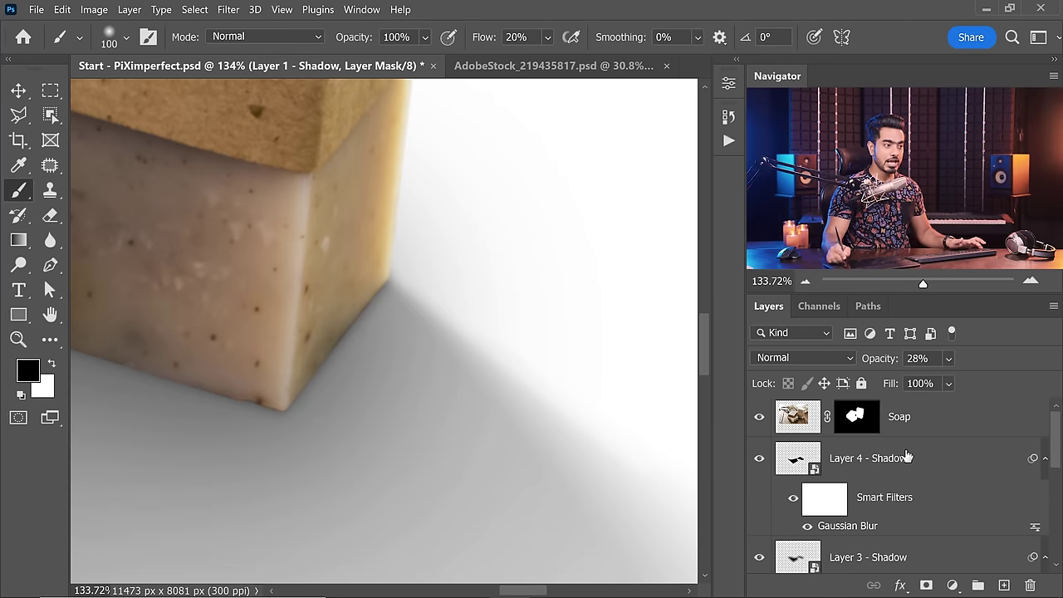
{"action": "left_click", "coordinate": [860, 420], "text": "shift"}
{"action": "mouse_move", "coordinate": [351, 337]}
{"action": "left_mouse_down"}
{"action": "mouse_move", "coordinate": [570, 301]}
{"action": "mouse_move", "coordinate": [398, 306]}
{"action": "mouse_move", "coordinate": [268, 327]}
{"action": "mouse_move", "coordinate": [581, 296]}
{"action": "mouse_move", "coordinate": [197, 277]}
{"action": "mouse_move", "coordinate": [240, 267]}
{"action": "left_mouse_up"}
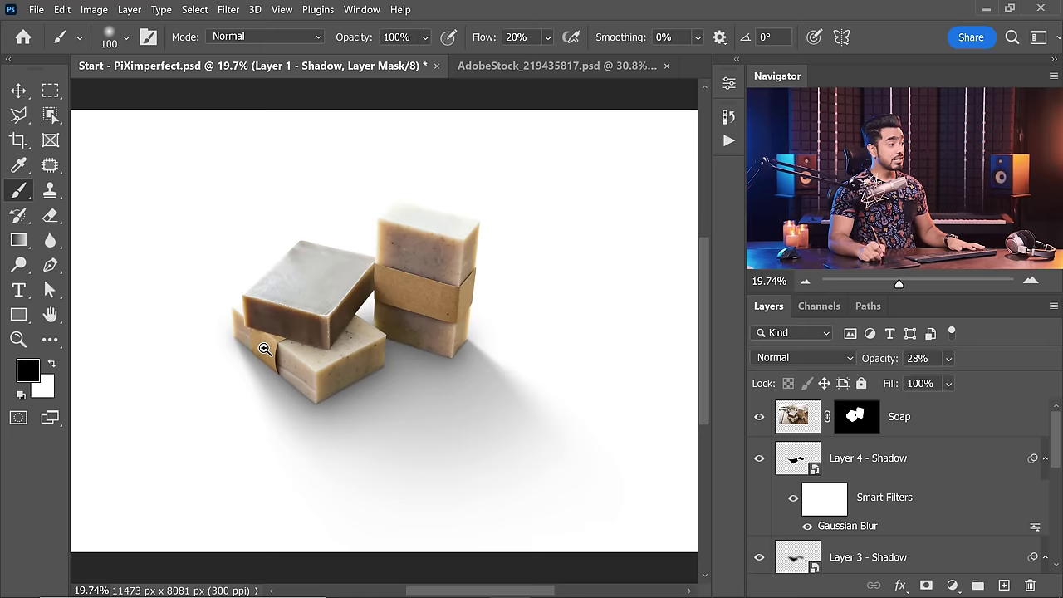
{"action": "left_click_drag", "start_coordinate": [264, 348], "coordinate": [281, 378]}
{"action": "left_click", "coordinate": [921, 458]}
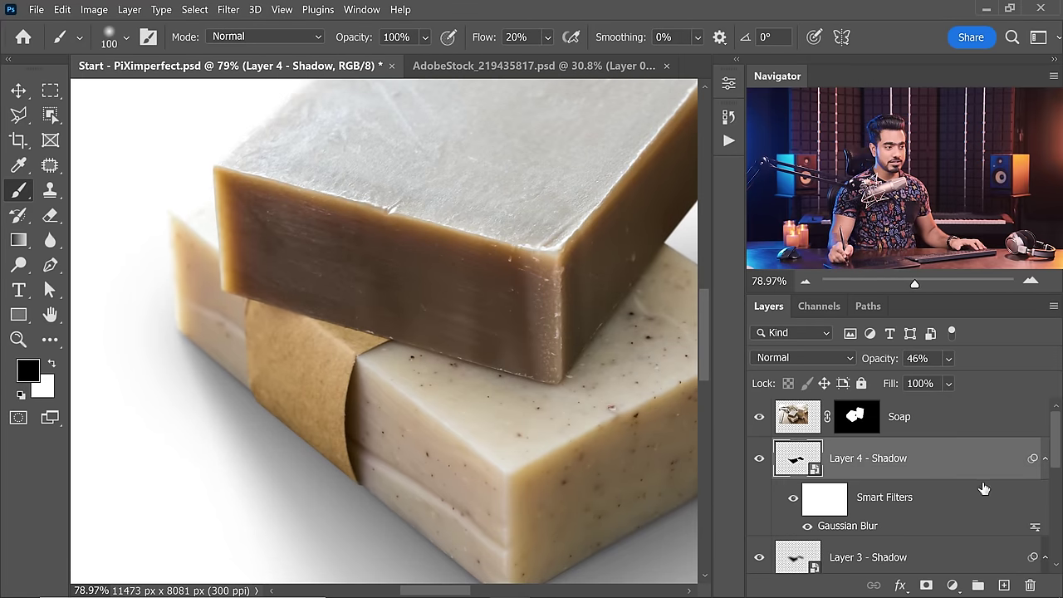
{"action": "left_click", "coordinate": [1002, 585]}
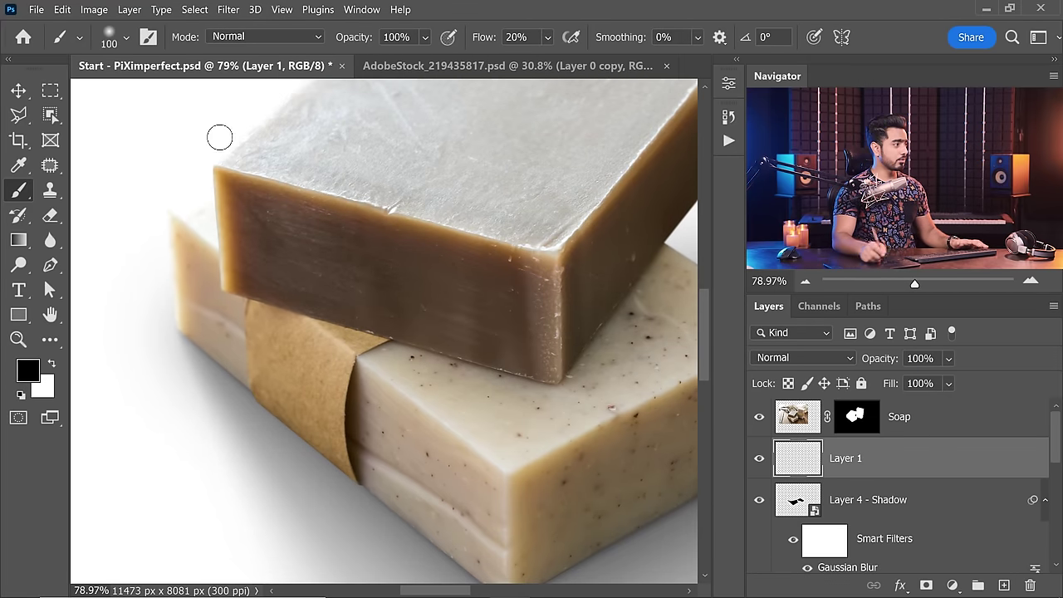
- Paint soft black shadow on Layer 1 along the paper-wrapped soap's bottom edge, enlarging the brush up to 500 px
{"action": "left_click", "coordinate": [287, 351]}
{"action": "key", "text": "bracketright"}
{"action": "key", "text": "bracketright"}
{"action": "key", "text": "bracketright"}
{"action": "left_click_drag", "start_coordinate": [222, 319], "coordinate": [190, 279]}
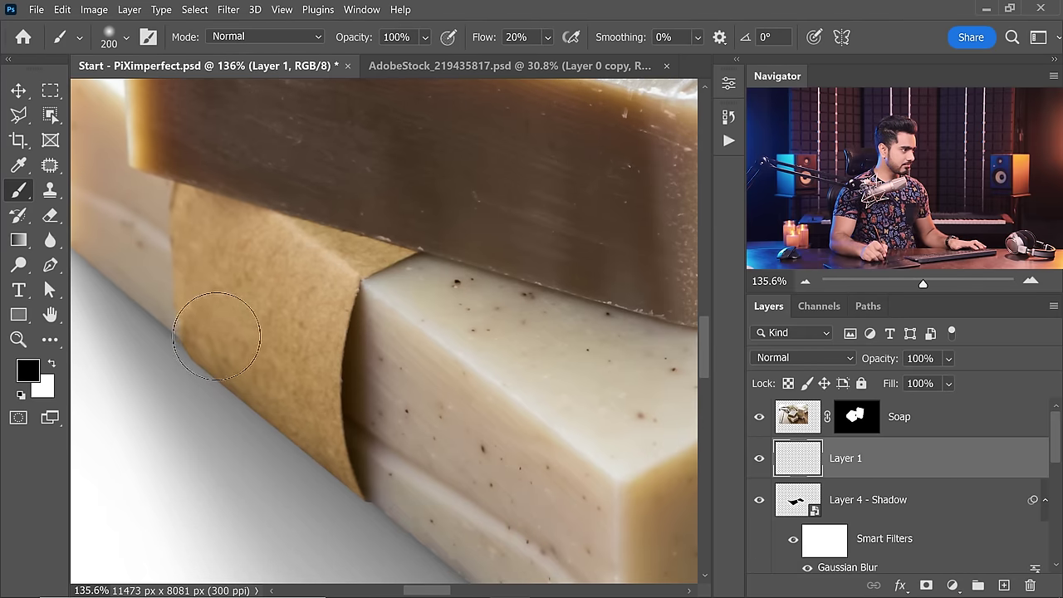
{"action": "key", "text": "bracketright"}
{"action": "key", "text": "bracketright"}
{"action": "key", "text": "bracketright"}
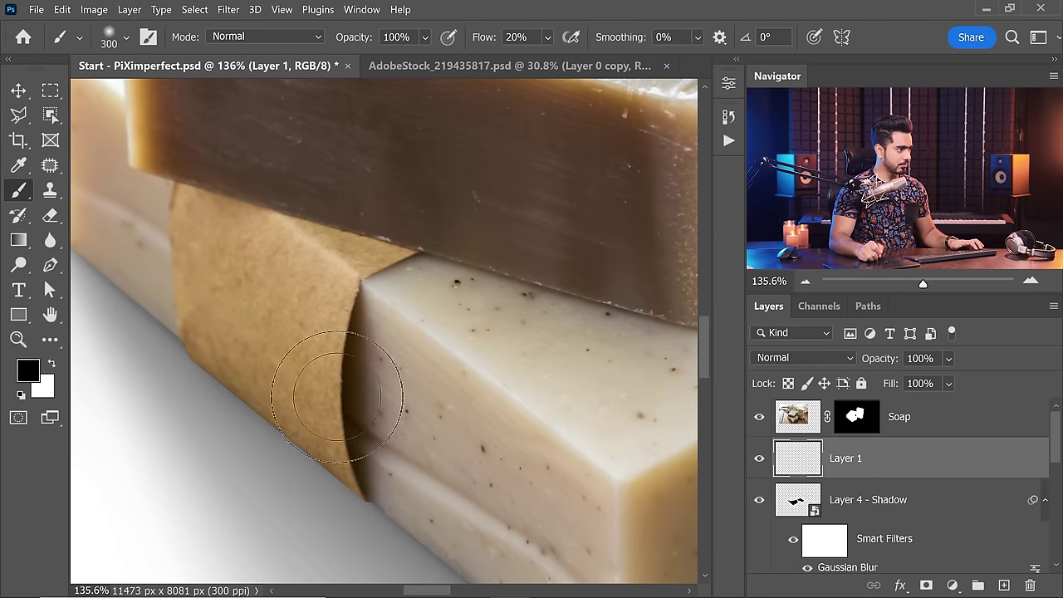
{"action": "left_click_drag", "start_coordinate": [387, 419], "coordinate": [415, 357]}
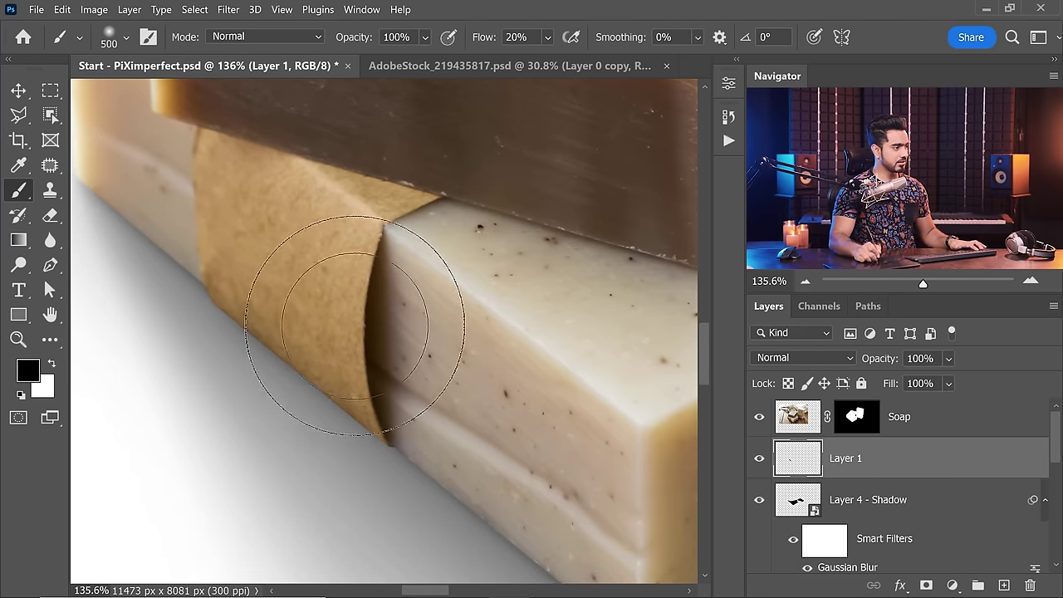
- Create a new layer above Soap, clip it to the Soap layer, and test the clipping with a black stroke over the lower soap's base
{"action": "scroll", "coordinate": [289, 426], "scroll_direction": "down", "scroll_amount": 3}
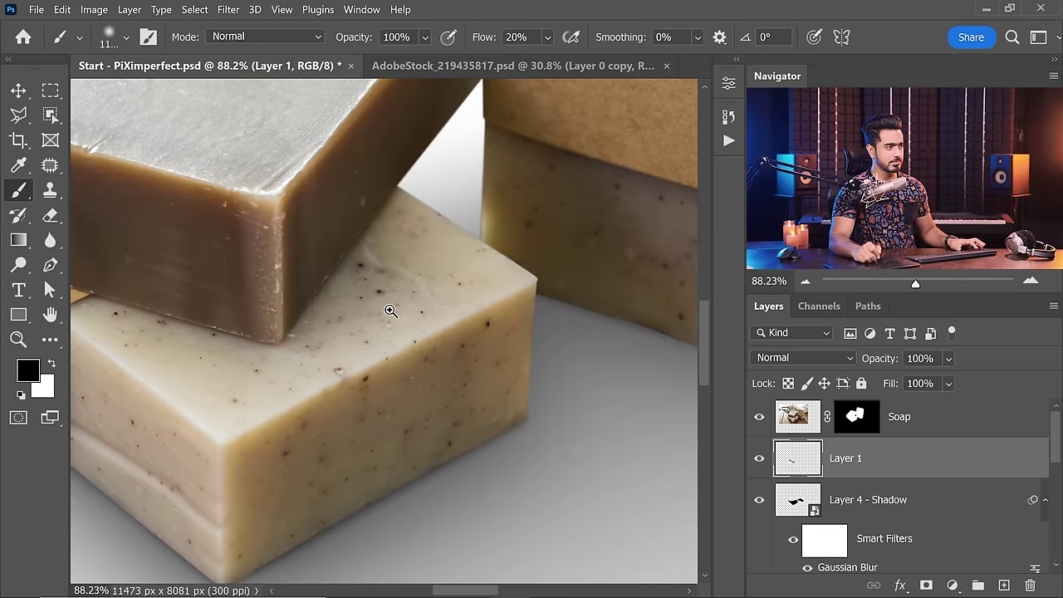
{"action": "scroll", "coordinate": [386, 320], "scroll_direction": "down", "scroll_amount": 2}
{"action": "left_click_drag", "start_coordinate": [380, 332], "coordinate": [451, 356]}
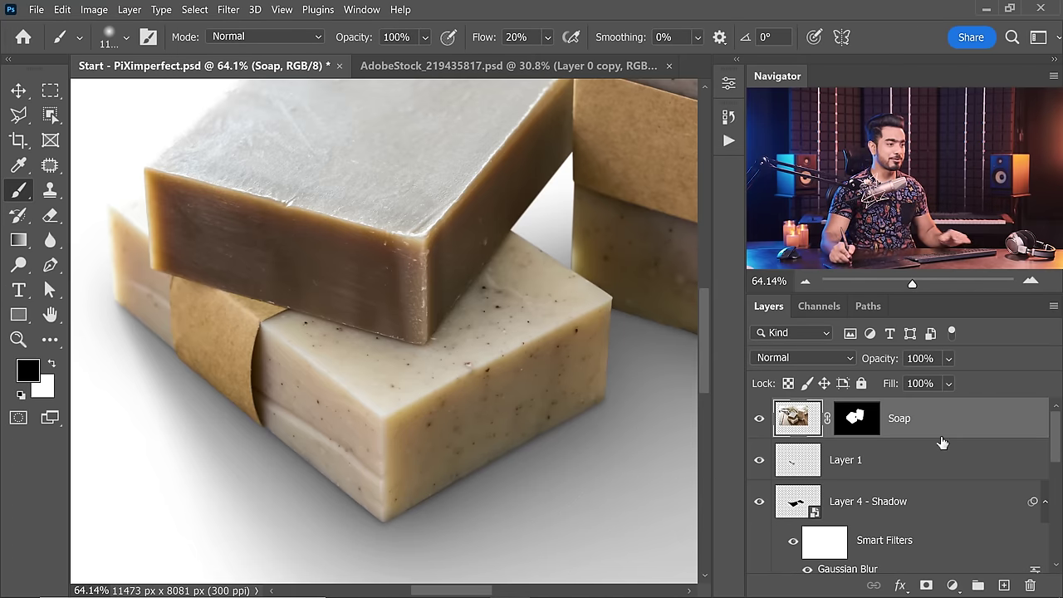
{"action": "left_click", "coordinate": [1004, 586]}
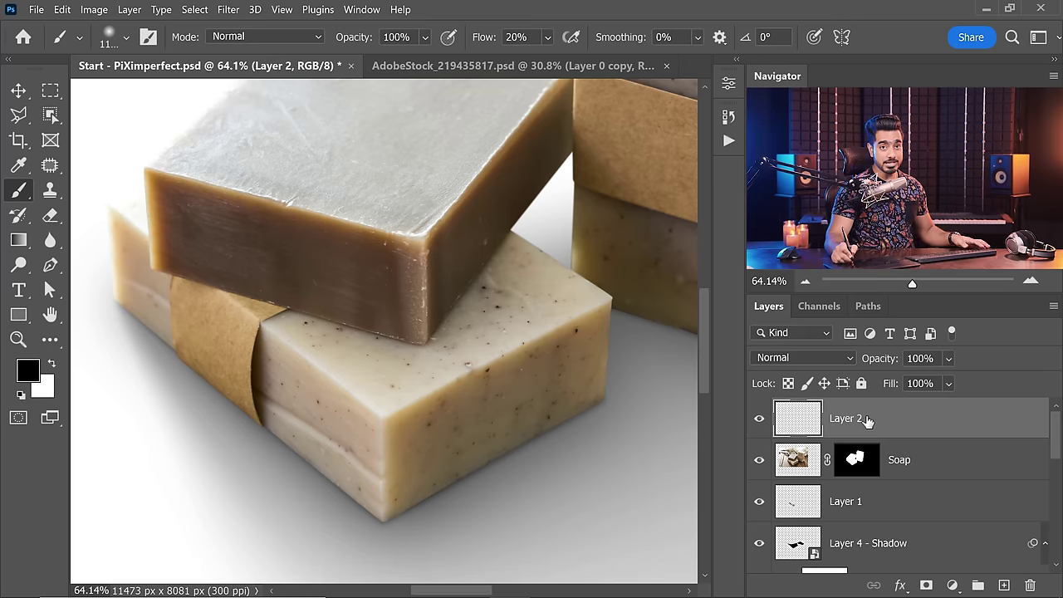
{"action": "mouse_move", "coordinate": [332, 373]}
{"action": "left_mouse_down"}
{"action": "mouse_move", "coordinate": [260, 498]}
{"action": "mouse_move", "coordinate": [451, 463]}
{"action": "mouse_move", "coordinate": [631, 450]}
{"action": "mouse_move", "coordinate": [581, 506]}
{"action": "left_mouse_up"}
{"action": "left_click", "coordinate": [963, 435], "text": "alt"}
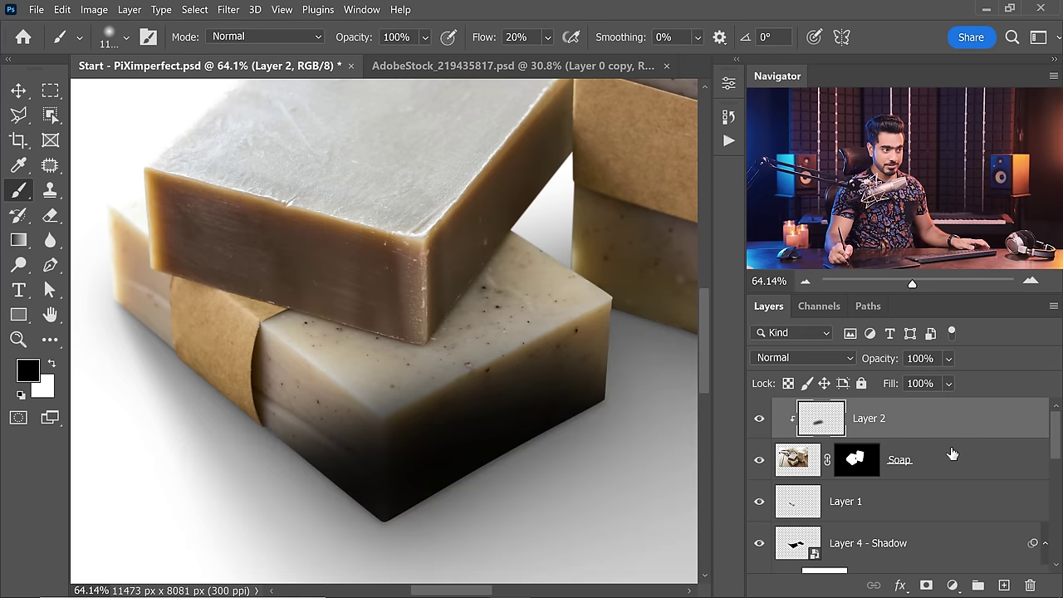
{"action": "left_click", "coordinate": [947, 435], "text": "alt"}
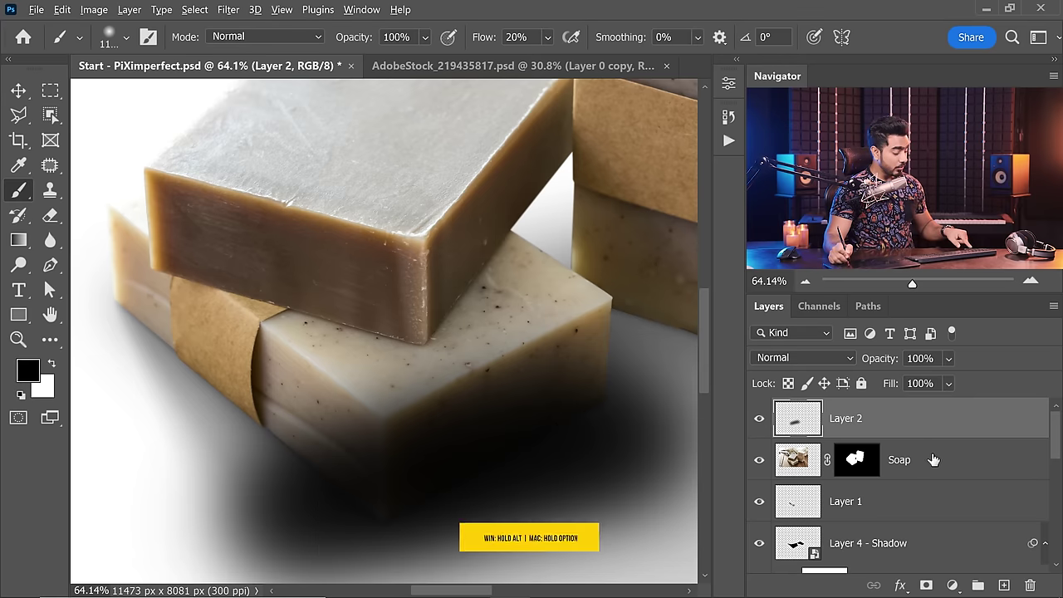
{"action": "left_click", "coordinate": [948, 435], "text": "alt"}
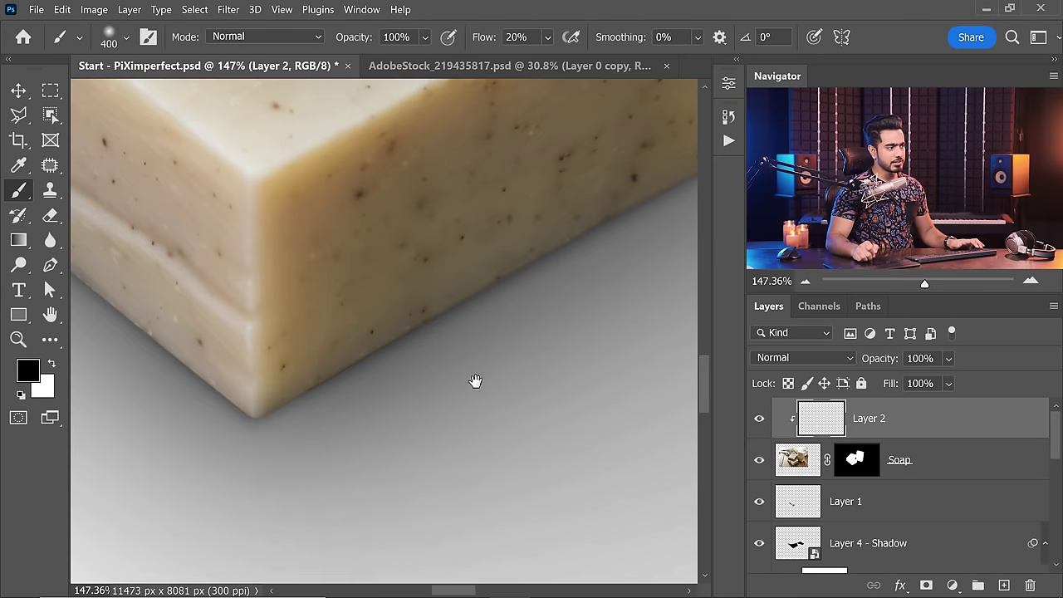
- Paint soft dark shading on clipped Layer 2 along the lower edges of the stacked and upright soaps with a 400 to 700 px brush
{"action": "left_click_drag", "start_coordinate": [475, 380], "coordinate": [311, 462]}
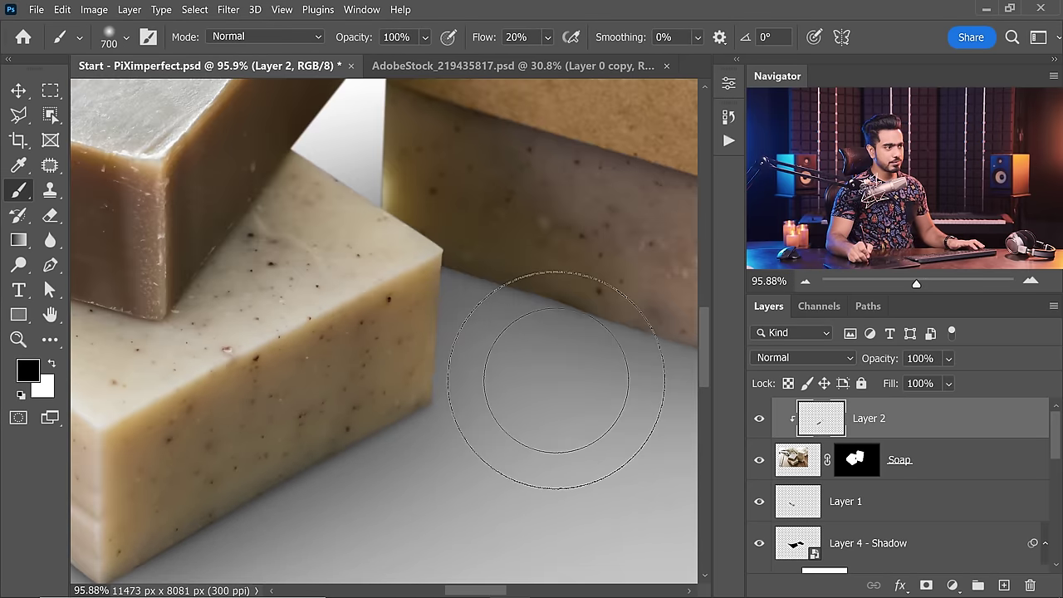
{"action": "left_click_drag", "start_coordinate": [534, 380], "coordinate": [399, 384]}
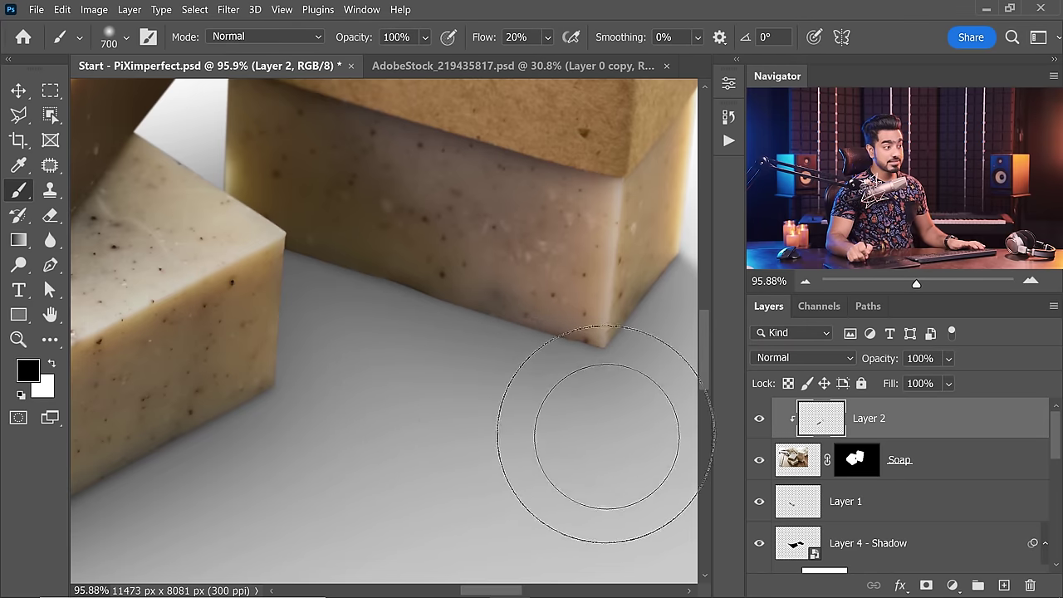
{"action": "left_click_drag", "start_coordinate": [606, 436], "coordinate": [565, 346]}
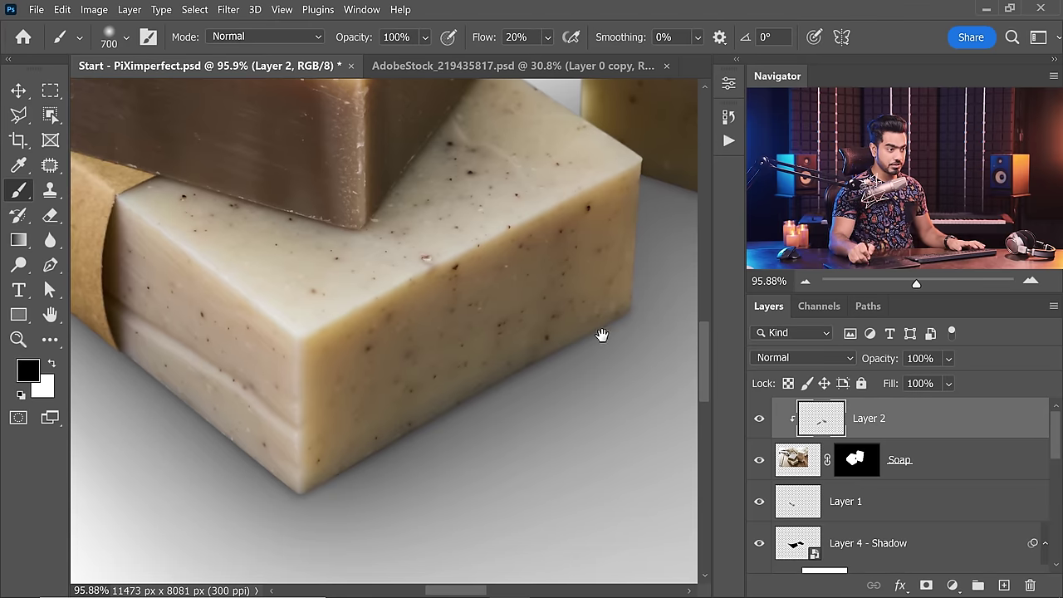
- Target Layer 1 and reduce the brush size to 30 px for fine contact shadow at the lower soap's bottom edge
{"action": "left_click", "coordinate": [861, 512]}
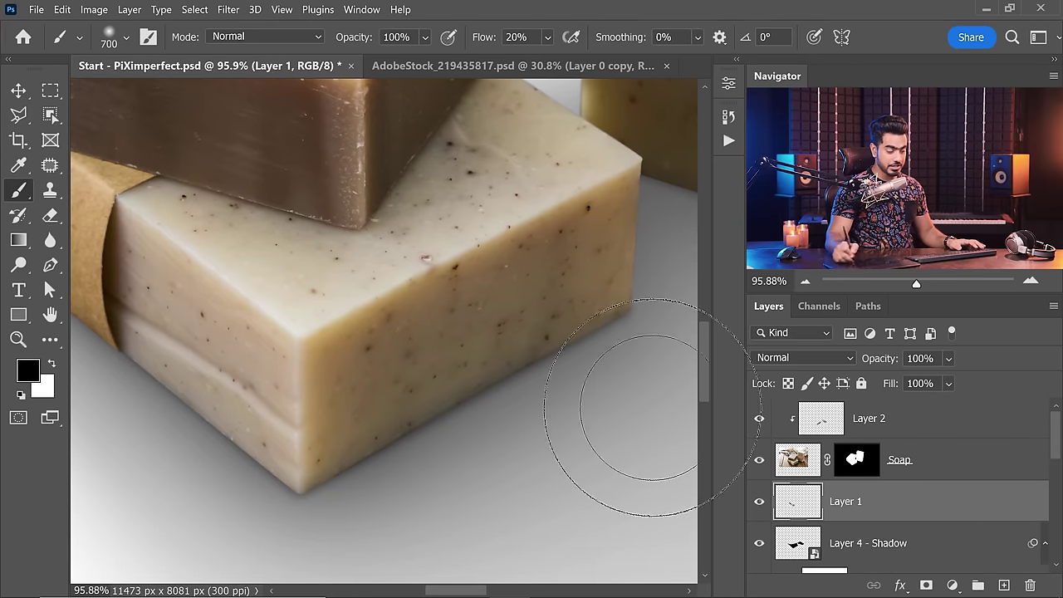
{"action": "left_click_drag", "start_coordinate": [490, 424], "coordinate": [524, 382]}
{"action": "key", "text": "bracketleft"}
{"action": "key", "text": "bracketleft"}
{"action": "key", "text": "bracketleft"}
{"action": "key", "text": "bracketleft"}
{"action": "key", "text": "bracketleft"}
{"action": "key", "text": "bracketleft"}
{"action": "key", "text": "bracketleft"}
{"action": "key", "text": "bracketleft"}
{"action": "key", "text": "bracketleft"}
{"action": "key", "text": "bracketleft"}
{"action": "key", "text": "bracketleft"}
{"action": "key", "text": "bracketleft"}
{"action": "key", "text": "bracketleft"}
{"action": "key", "text": "bracketleft"}
{"action": "key", "text": "bracketleft"}
{"action": "key", "text": "bracketleft"}
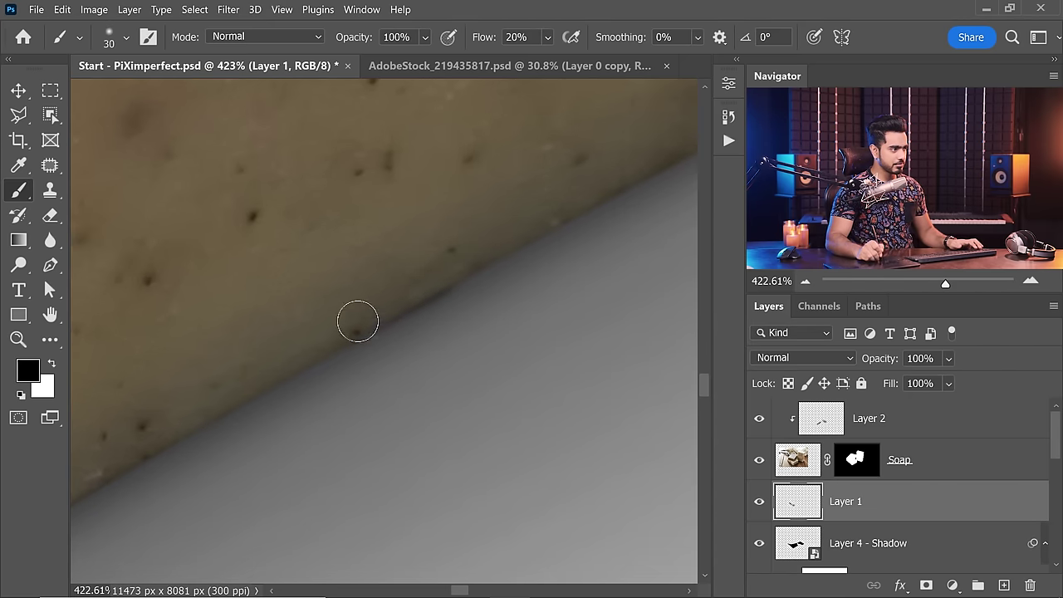
- Paint a thin black contact shadow on Layer 1 along the lower stacked soap's front bottom edge with a 35 px brush
{"action": "scroll", "coordinate": [363, 325], "scroll_direction": "down", "scroll_amount": 5}
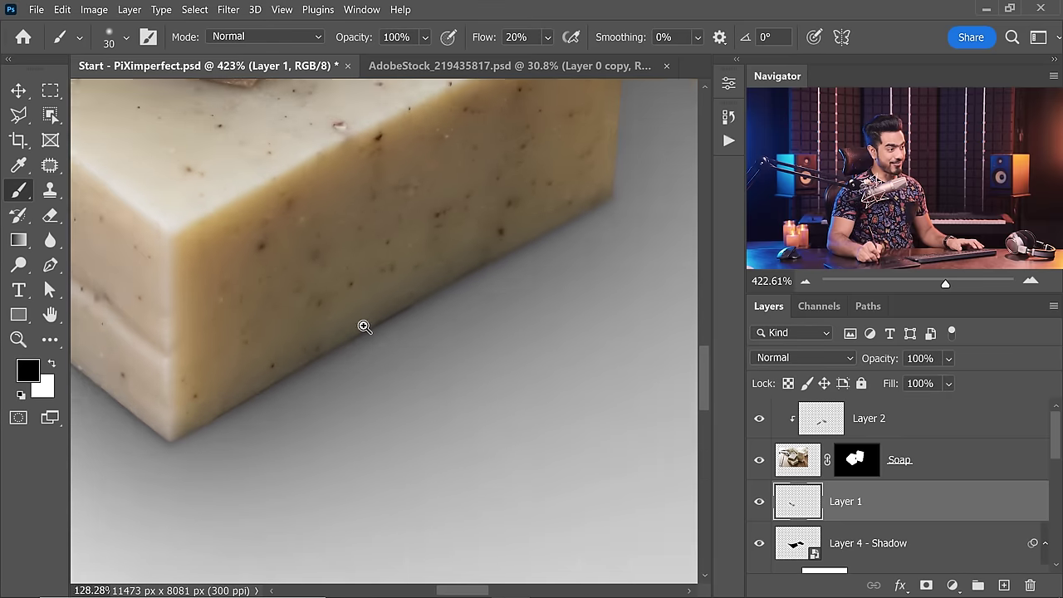
{"action": "scroll", "coordinate": [261, 385], "scroll_direction": "up", "scroll_amount": 6}
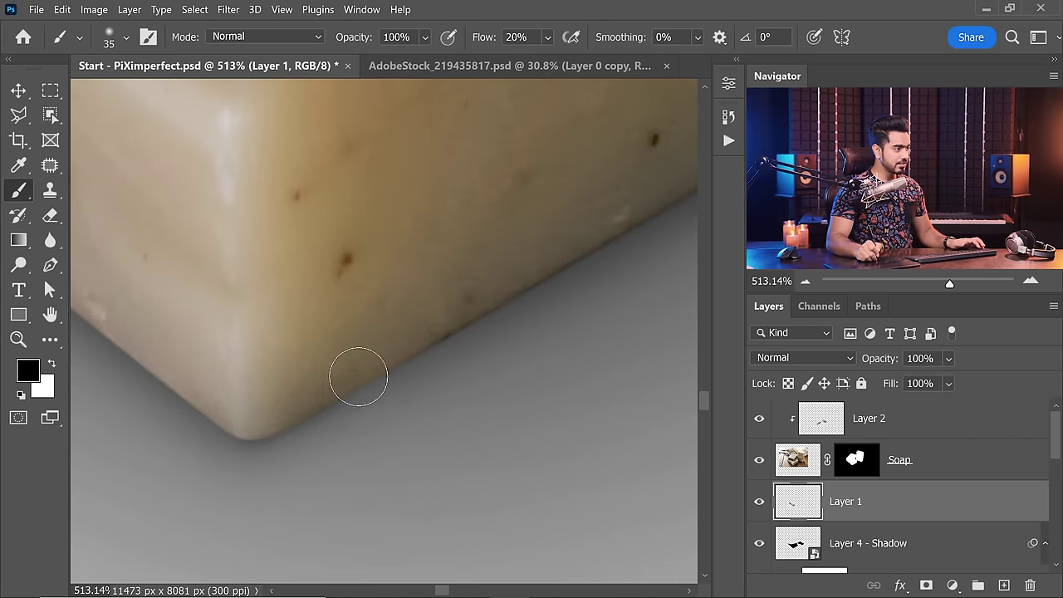
{"action": "left_click_drag", "start_coordinate": [517, 274], "coordinate": [360, 367]}
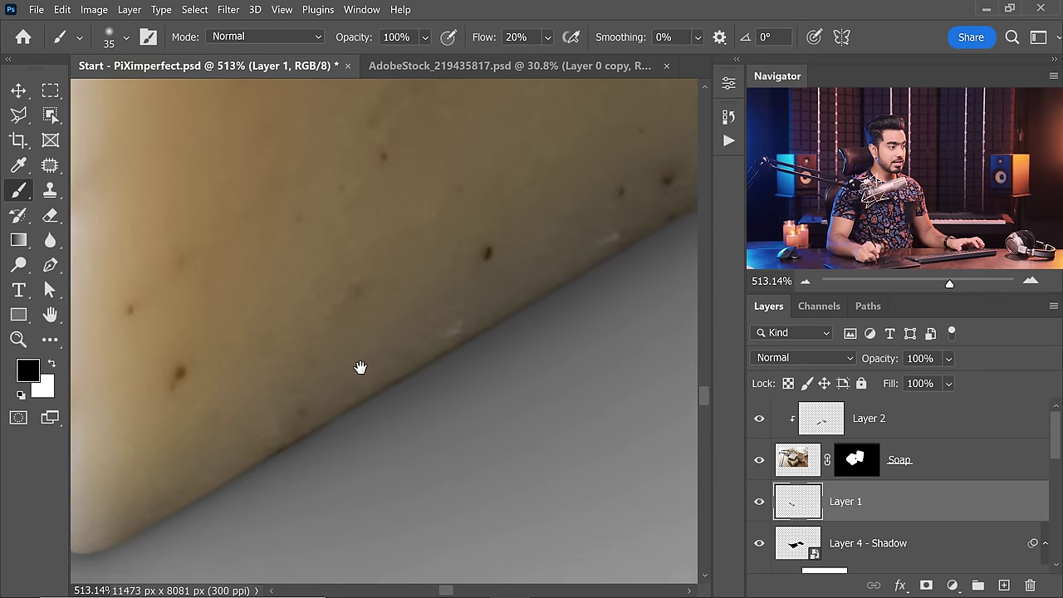
{"action": "left_click_drag", "start_coordinate": [441, 344], "coordinate": [570, 265]}
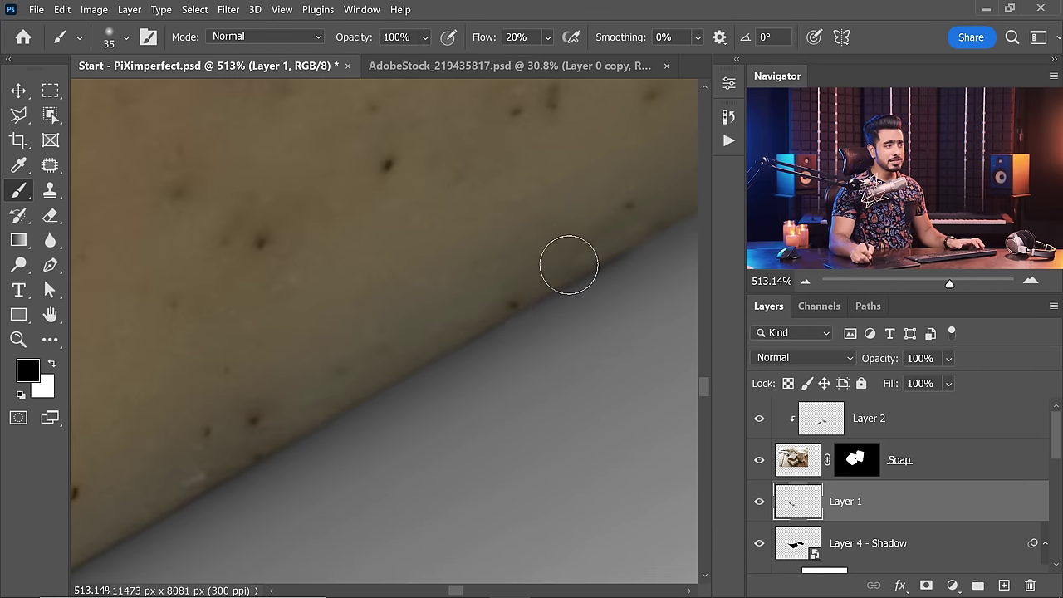
{"action": "left_click_drag", "start_coordinate": [622, 218], "coordinate": [401, 341]}
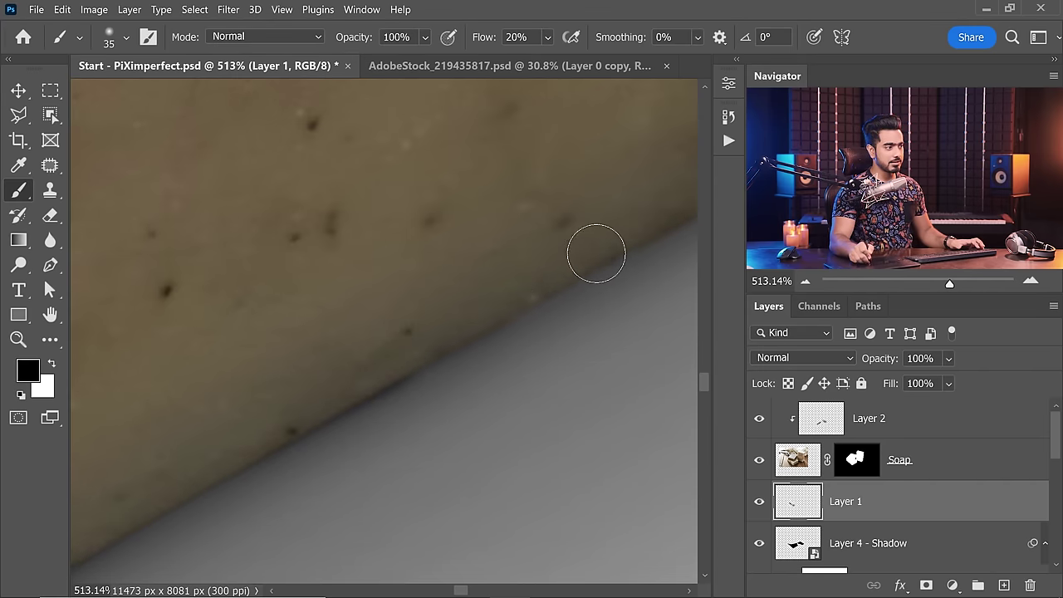
{"action": "left_click_drag", "start_coordinate": [593, 244], "coordinate": [474, 349]}
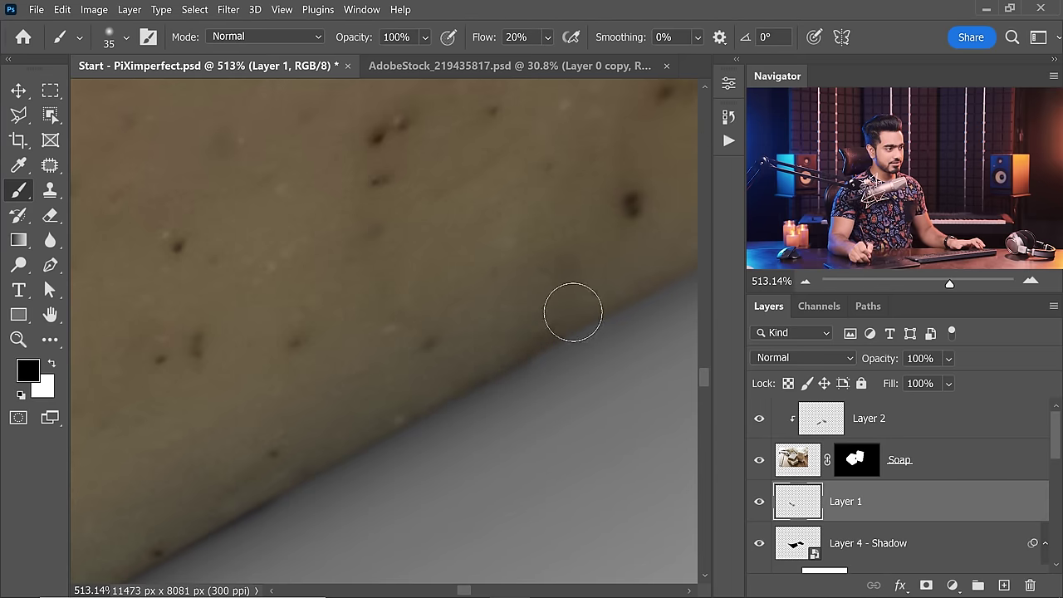
{"action": "mouse_move", "coordinate": [574, 308]}
{"action": "left_mouse_down"}
{"action": "mouse_move", "coordinate": [536, 327]}
{"action": "mouse_move", "coordinate": [496, 325]}
{"action": "mouse_move", "coordinate": [458, 368]}
{"action": "left_mouse_up"}
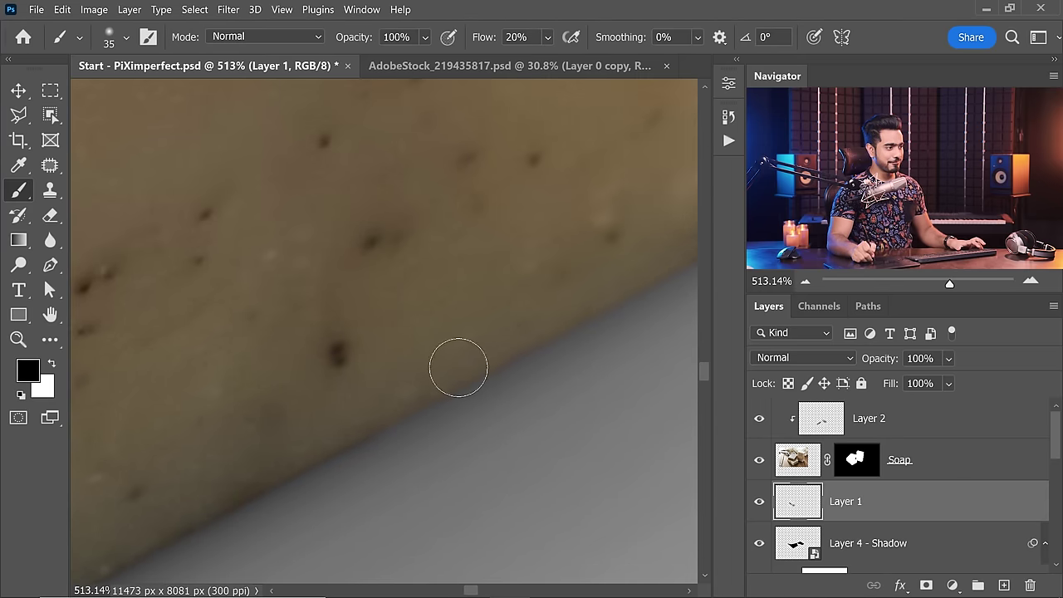
- Continue the thin contact shadow on Layer 1 along the upright soap's bottom edges and corner with the 35 px brush
{"action": "scroll", "coordinate": [539, 342], "scroll_direction": "down", "scroll_amount": 5}
{"action": "scroll", "coordinate": [540, 342], "scroll_direction": "right", "scroll_amount": 4}
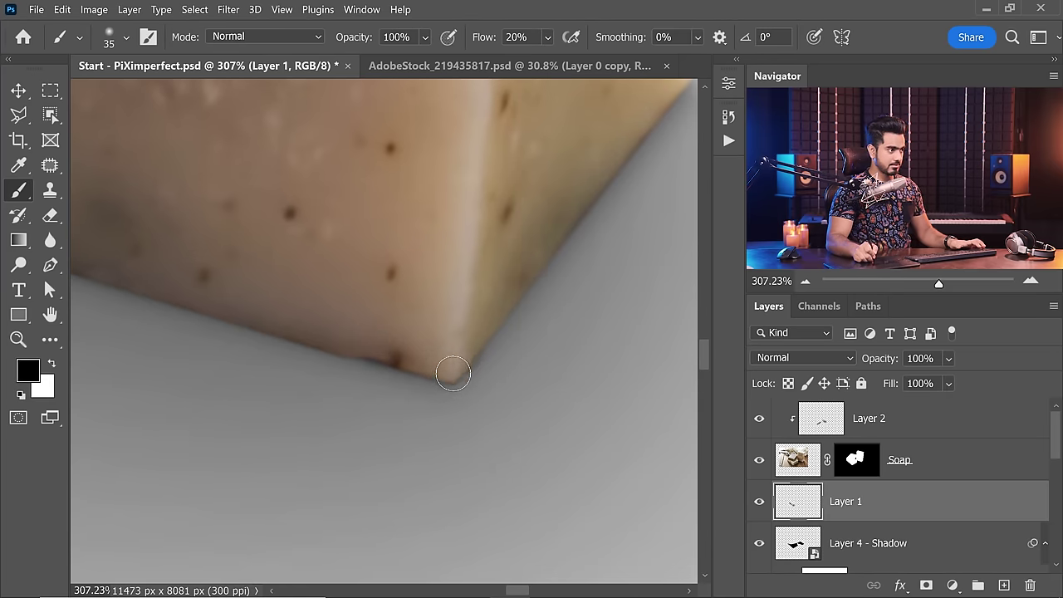
{"action": "scroll", "coordinate": [453, 374], "scroll_direction": "right", "scroll_amount": 3}
{"action": "scroll", "coordinate": [452, 373], "scroll_direction": "up", "scroll_amount": 3}
{"action": "scroll", "coordinate": [360, 302], "scroll_direction": "down", "scroll_amount": 8}
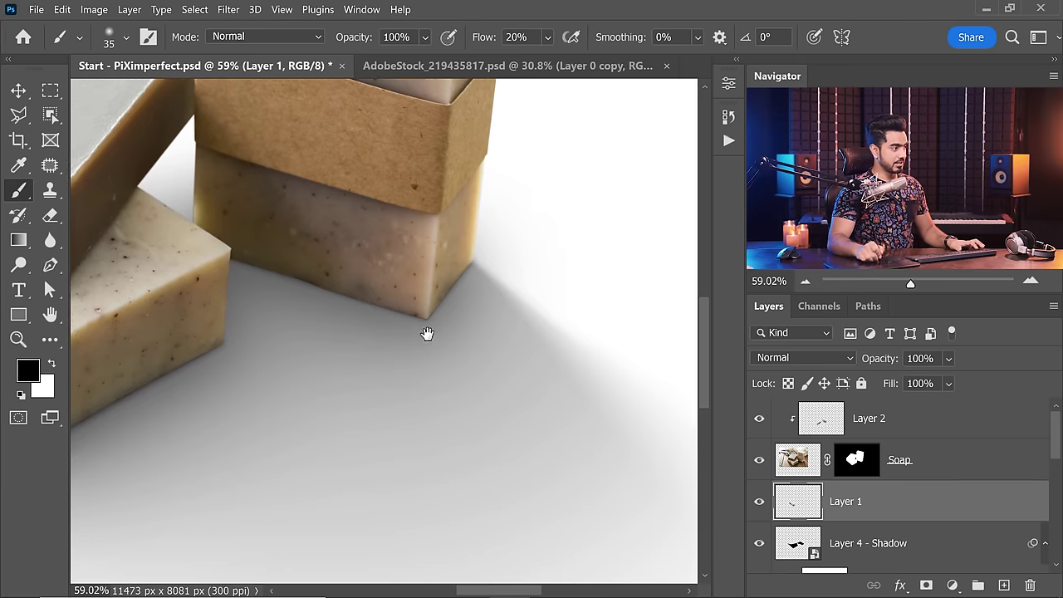
- Lower the opacity of Layer 1 to 76%
{"action": "left_click_drag", "start_coordinate": [427, 332], "coordinate": [456, 345]}
{"action": "scroll", "coordinate": [455, 346], "scroll_direction": "up", "scroll_amount": 2}
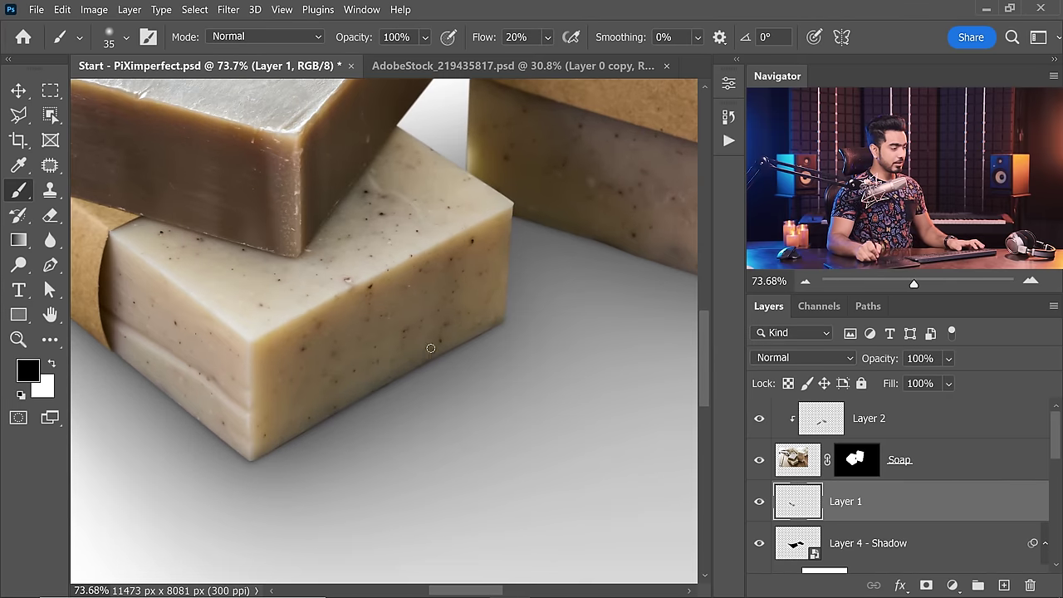
{"action": "left_click_drag", "start_coordinate": [876, 358], "coordinate": [797, 366]}
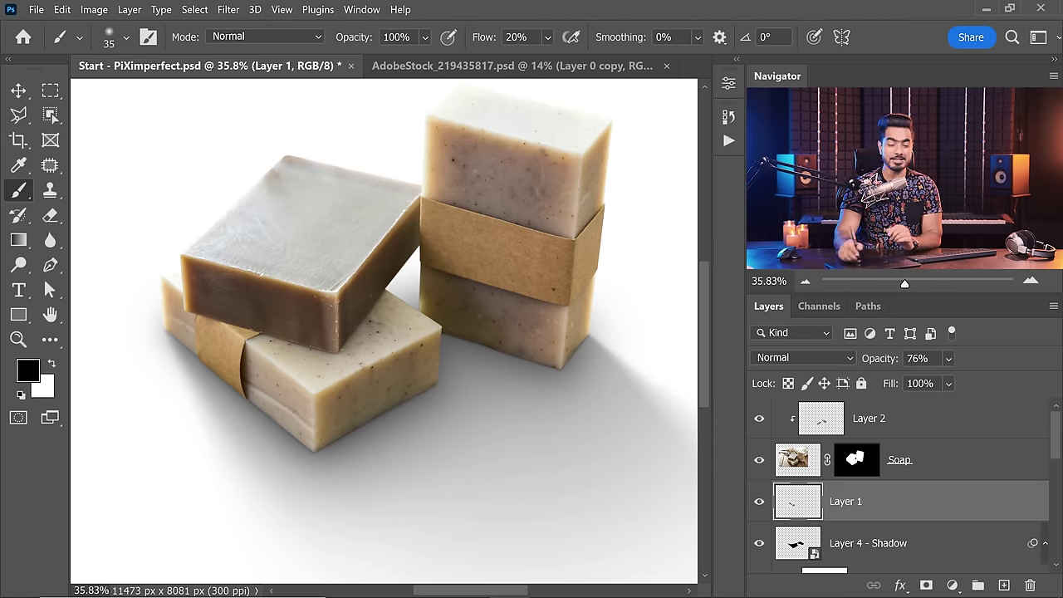
- Rename Layer 1 as Brushing
{"action": "left_click_drag", "start_coordinate": [1053, 434], "coordinate": [1059, 462]}
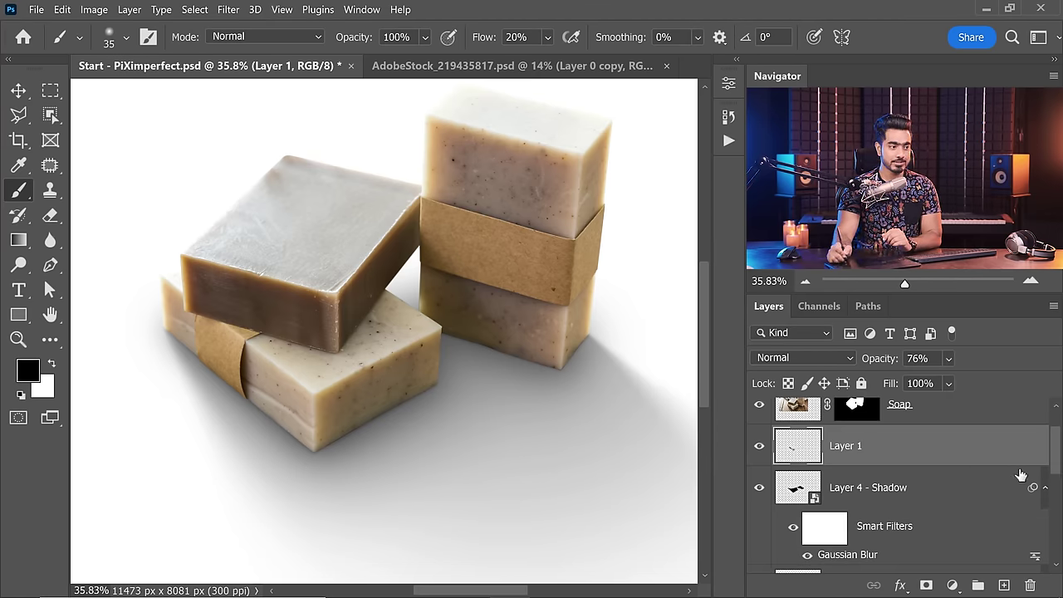
{"action": "double_click", "coordinate": [846, 445]}
{"action": "type", "text": "Brushing"}
{"action": "key", "text": "Return"}
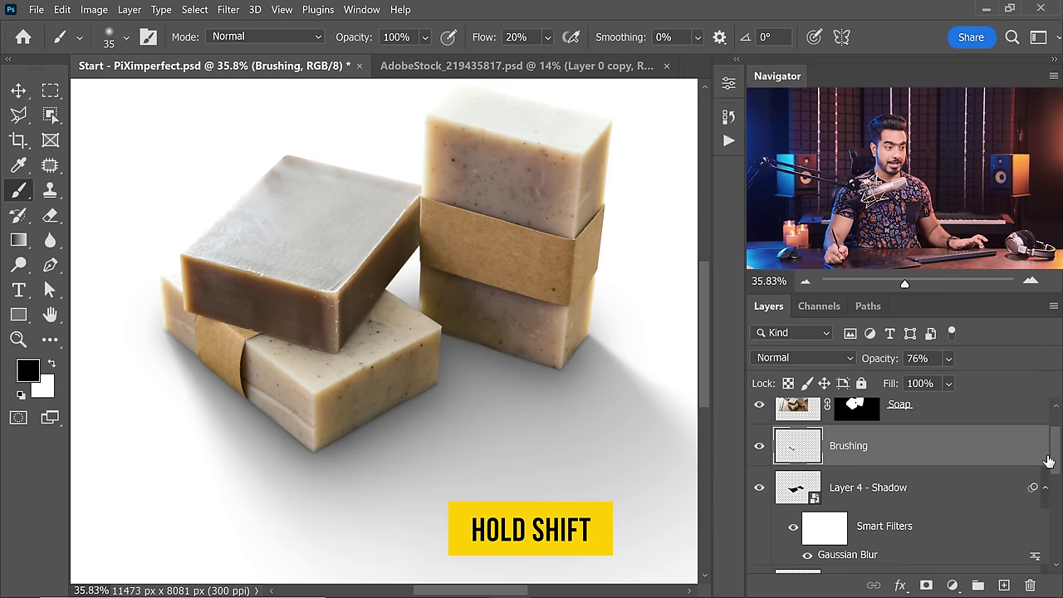
- Group all the shadow layers from Brushing down to Layer 1 - Shadow and name the group Shadow
{"action": "left_click_drag", "start_coordinate": [1048, 455], "coordinate": [1019, 536]}
{"action": "left_click", "coordinate": [970, 525]}
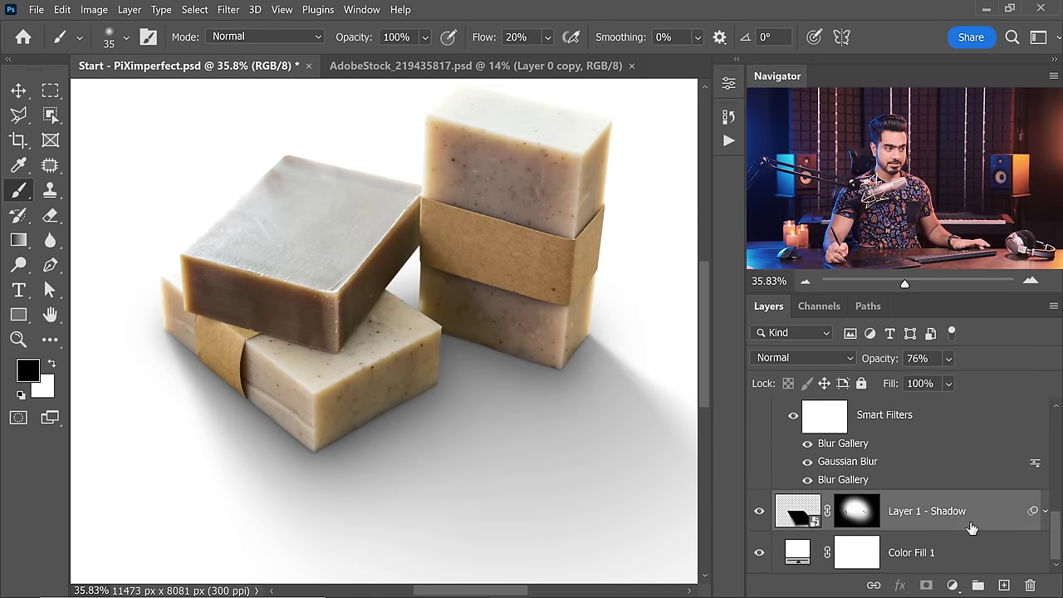
{"action": "key", "text": "ctrl+g"}
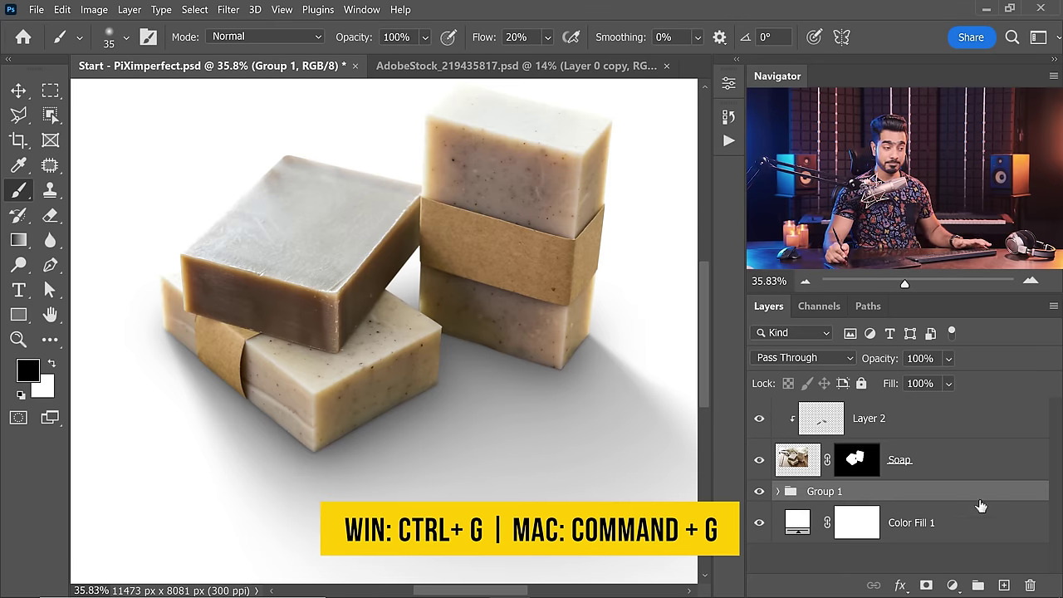
{"action": "double_click", "coordinate": [825, 492]}
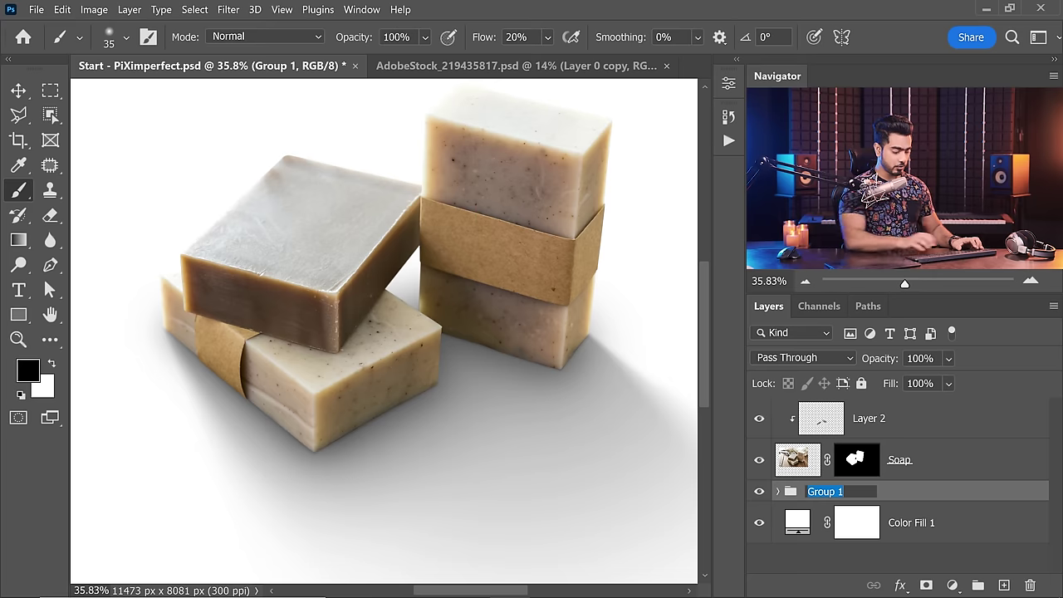
{"action": "type", "text": "Shadow"}
{"action": "key", "text": "Return"}
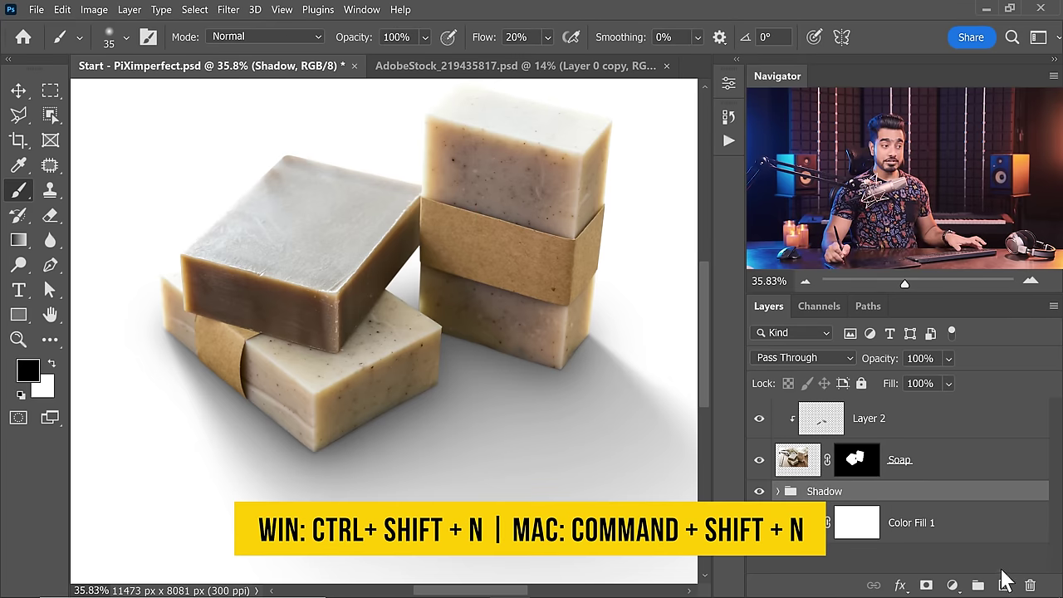
- Create a new layer named Grain above the Shadow group in Overlay mode, filled with 50% gray
{"action": "key", "text": "ctrl+shift+n"}
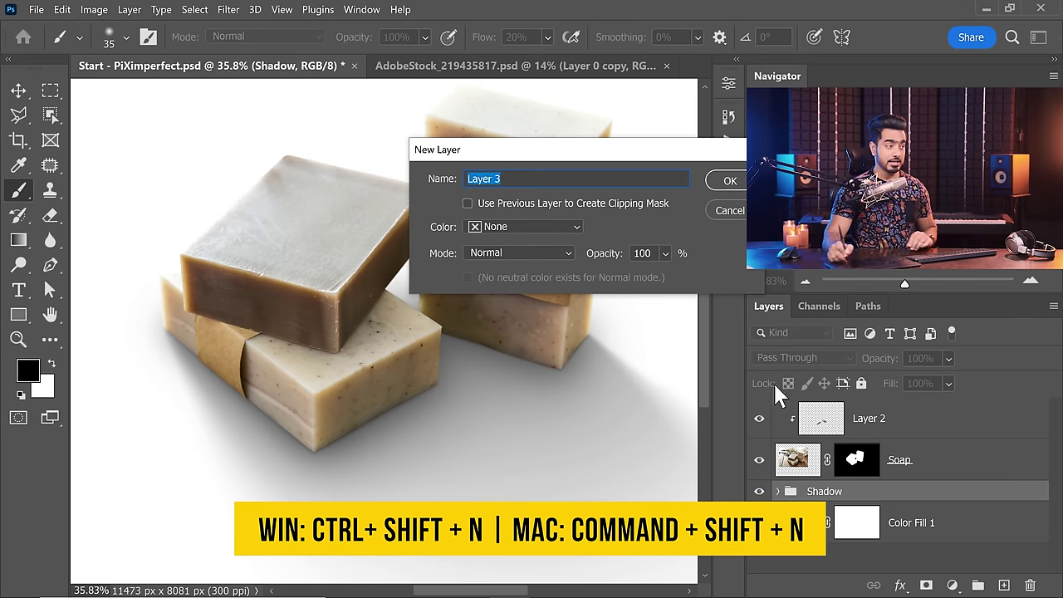
{"action": "left_click", "coordinate": [519, 254]}
{"action": "left_click", "coordinate": [498, 353]}
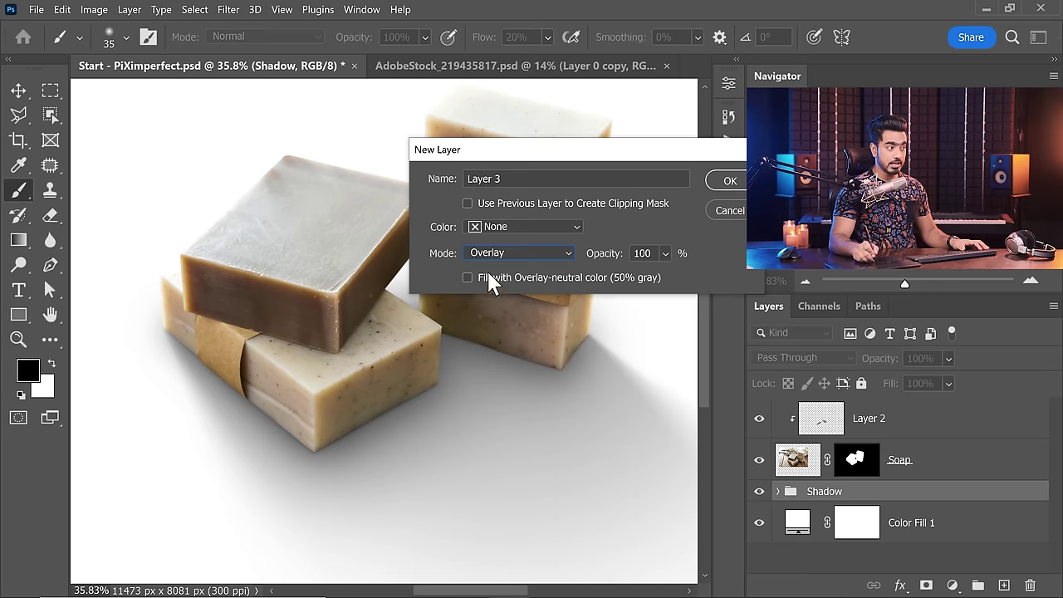
{"action": "left_click", "coordinate": [730, 183]}
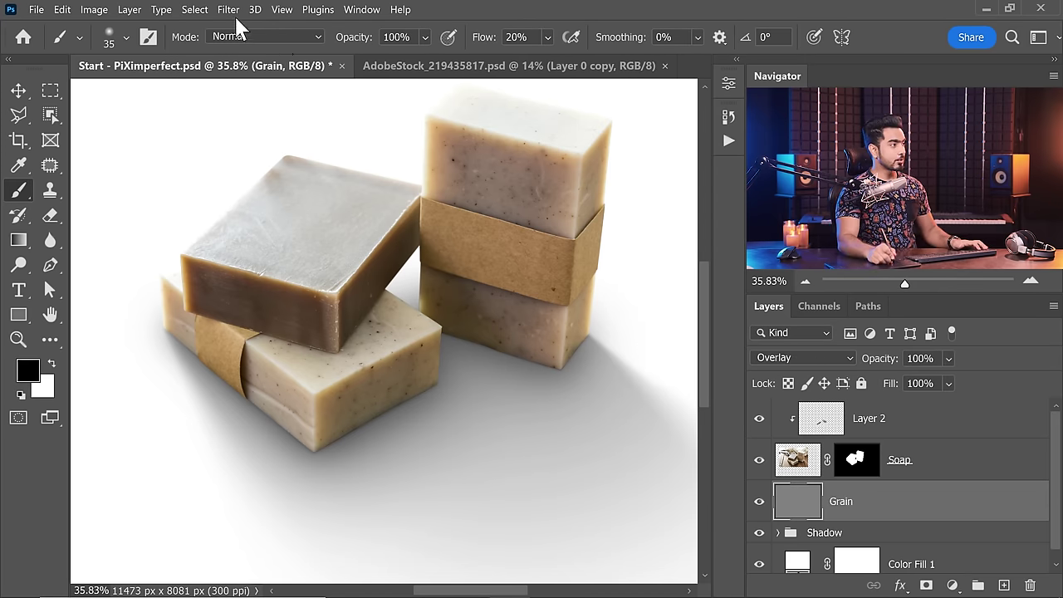
- Convert the Grain layer for smart filters and add 30% uniform monochromatic noise to it
{"action": "left_click", "coordinate": [234, 12]}
{"action": "left_click", "coordinate": [282, 45]}
{"action": "left_click", "coordinate": [579, 251]}
{"action": "left_click", "coordinate": [235, 13]}
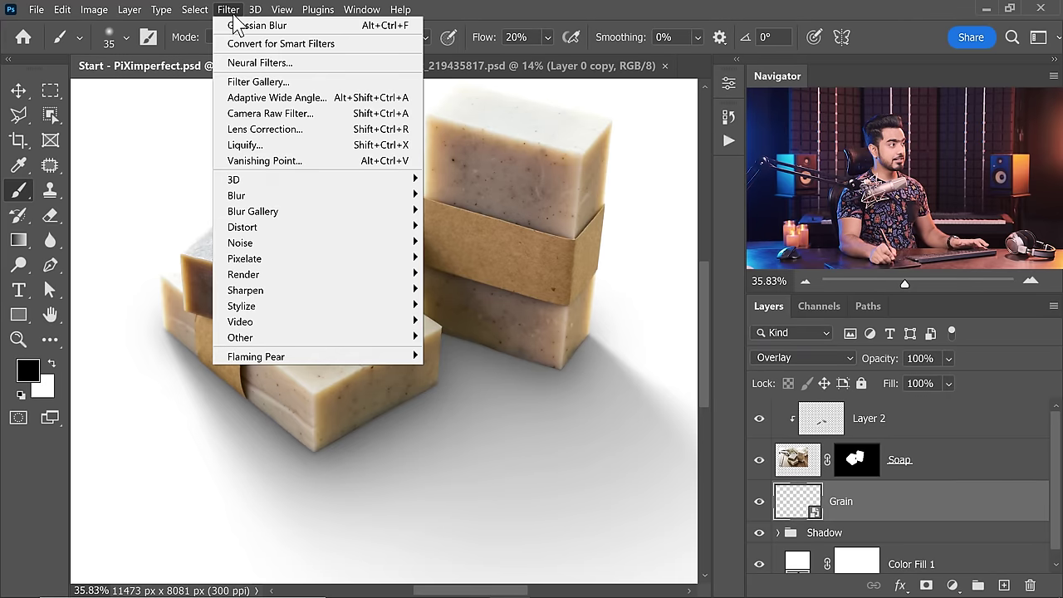
{"action": "mouse_move", "coordinate": [353, 249]}
{"action": "left_click", "coordinate": [458, 243]}
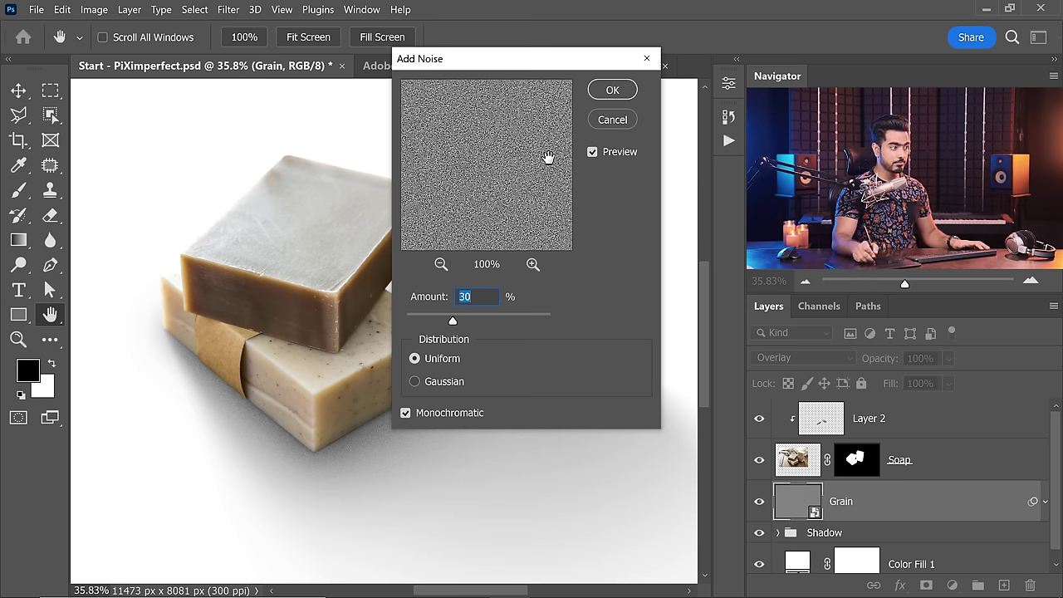
{"action": "left_click", "coordinate": [610, 92]}
- Soften the noise on the Grain layer with a Gaussian Blur of 0.6 pixels radius
{"action": "left_click_drag", "start_coordinate": [498, 363], "coordinate": [465, 380]}
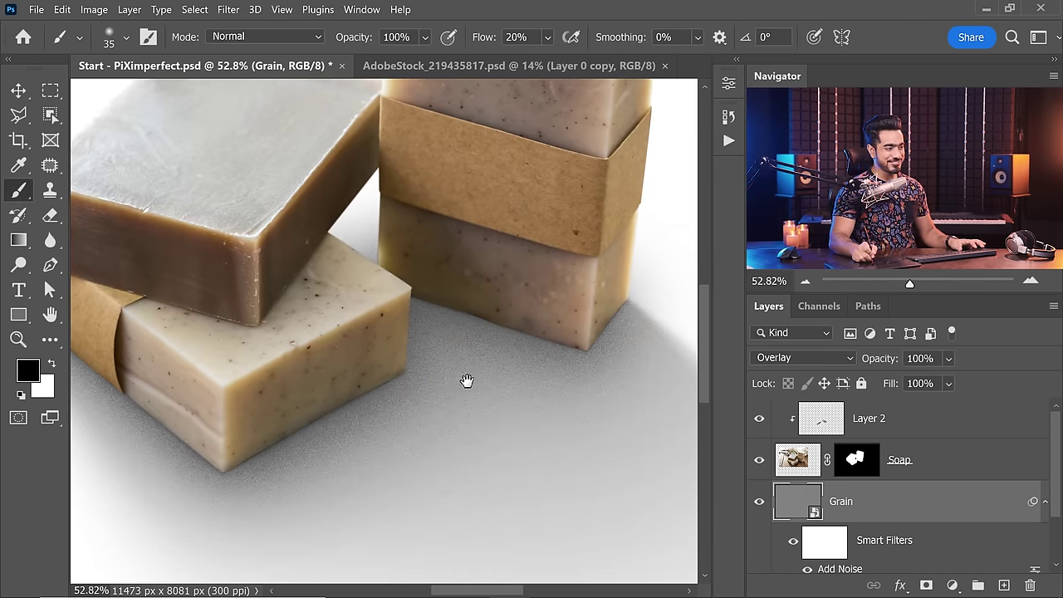
{"action": "left_click_drag", "start_coordinate": [505, 348], "coordinate": [526, 356]}
{"action": "left_click_drag", "start_coordinate": [414, 317], "coordinate": [446, 339]}
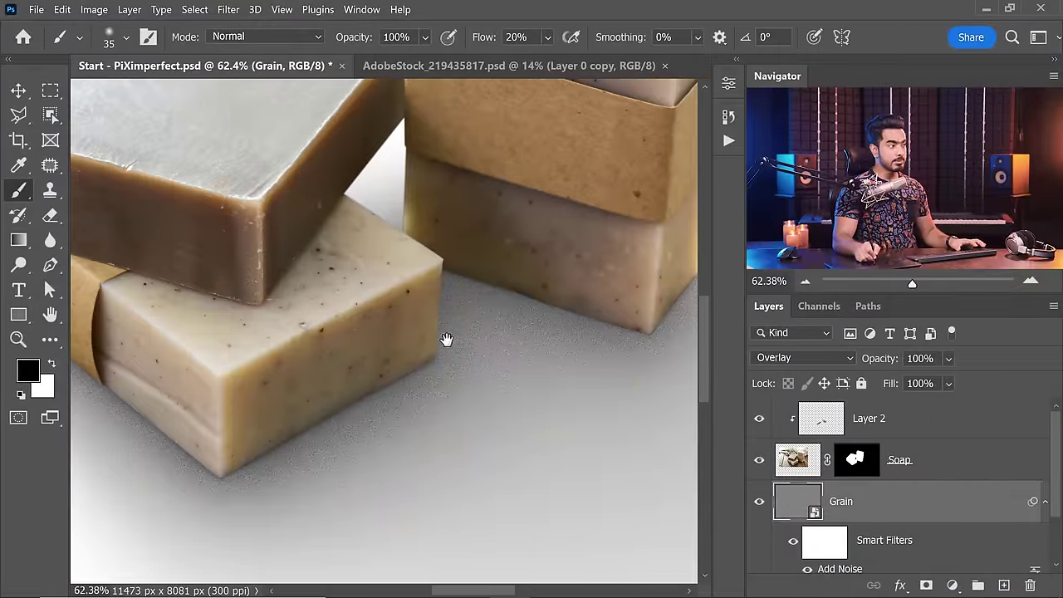
{"action": "left_click", "coordinate": [228, 10]}
{"action": "mouse_move", "coordinate": [367, 198]}
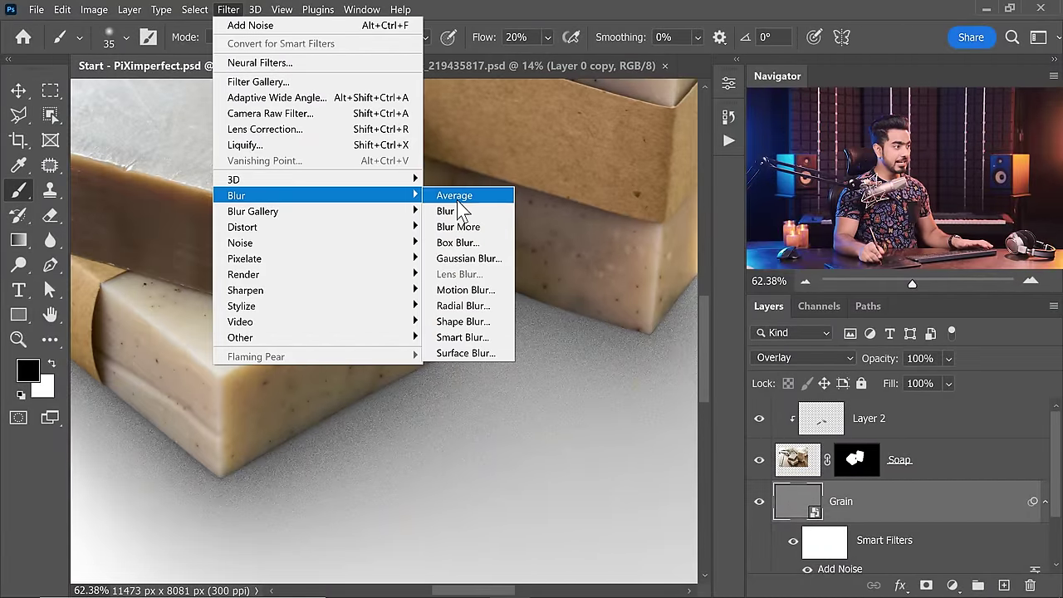
{"action": "left_click", "coordinate": [488, 259]}
{"action": "type", "text": "0"}
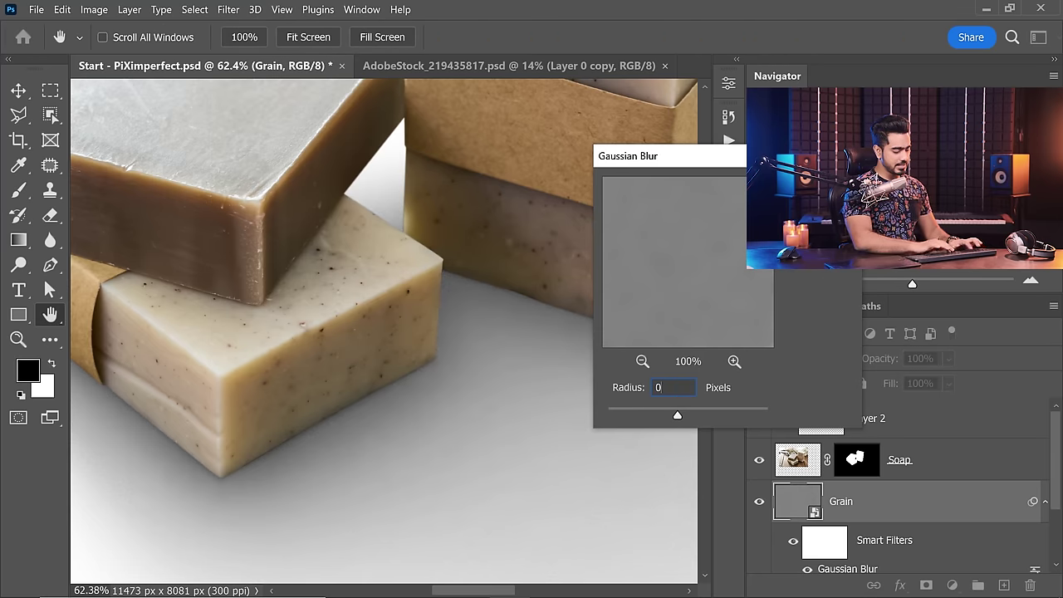
{"action": "type", "text": ".8"}
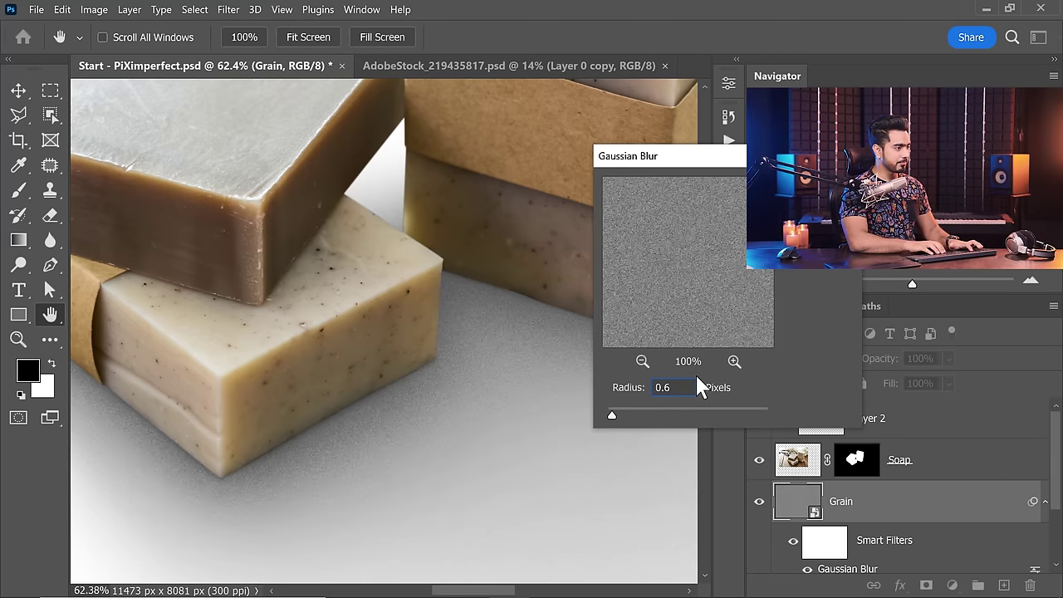
{"action": "key", "text": "Return"}
{"action": "key", "text": "b"}
- Lower the opacity of the Grain layer to 44%
{"action": "left_click_drag", "start_coordinate": [484, 305], "coordinate": [455, 310]}
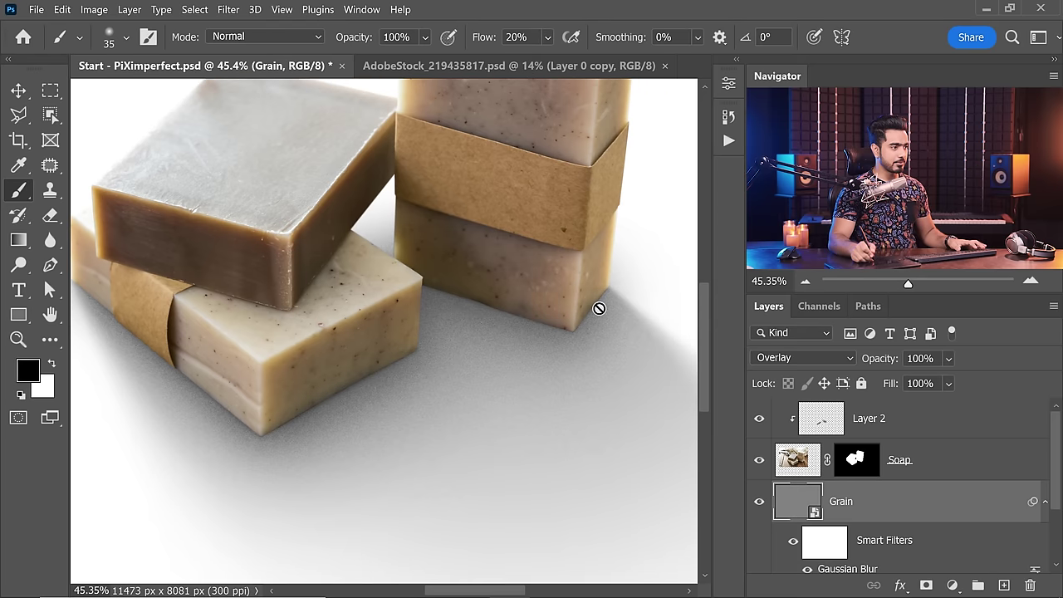
{"action": "left_click_drag", "start_coordinate": [868, 357], "coordinate": [822, 361]}
{"action": "scroll", "coordinate": [428, 355], "scroll_direction": "up", "scroll_amount": 3}
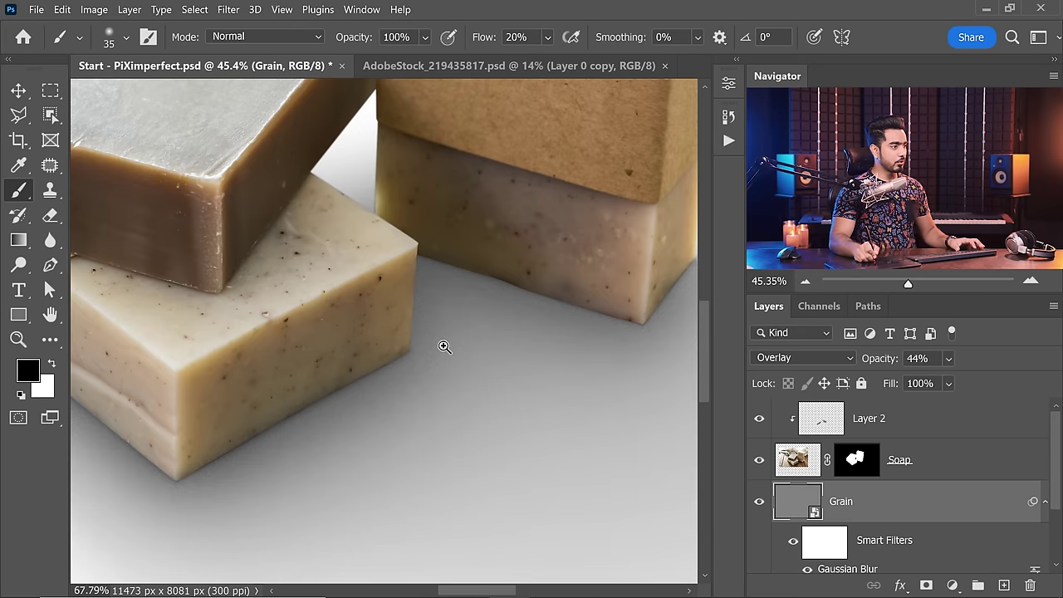
{"action": "left_click_drag", "start_coordinate": [428, 355], "coordinate": [512, 343]}
{"action": "left_click_drag", "start_coordinate": [447, 392], "coordinate": [463, 379]}
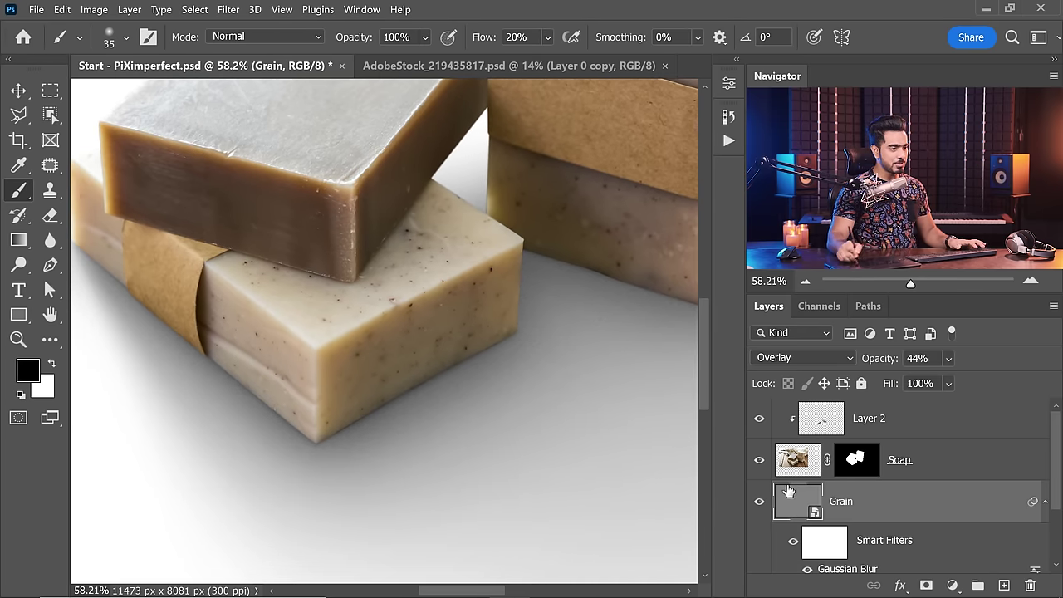
- Hide and show the Grain layer again to compare the shadows with and without grain
{"action": "left_click", "coordinate": [758, 502]}
{"action": "left_click_drag", "start_coordinate": [593, 315], "coordinate": [459, 314]}
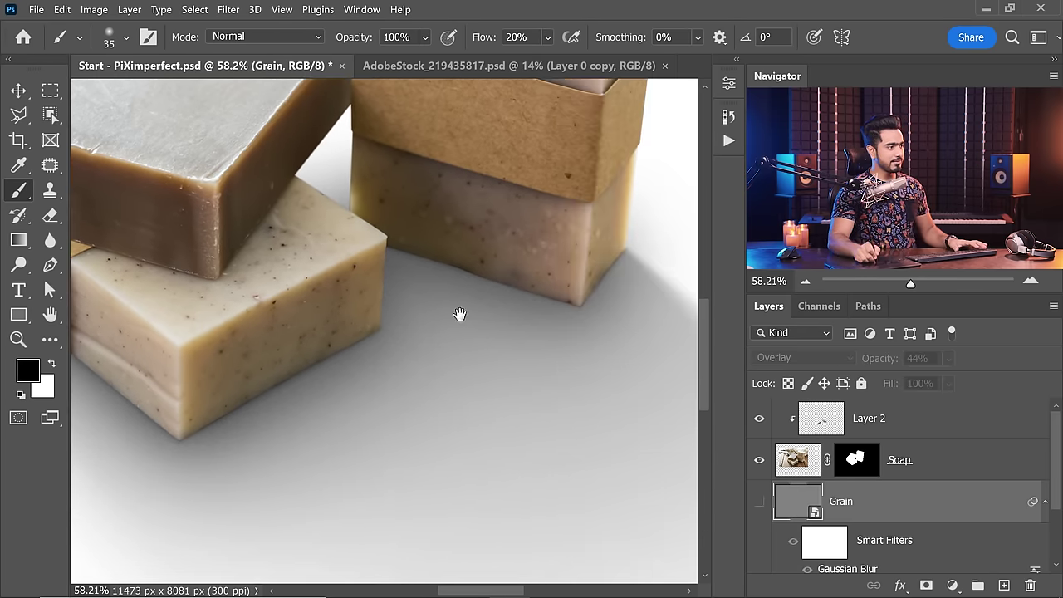
{"action": "left_click", "coordinate": [759, 503]}
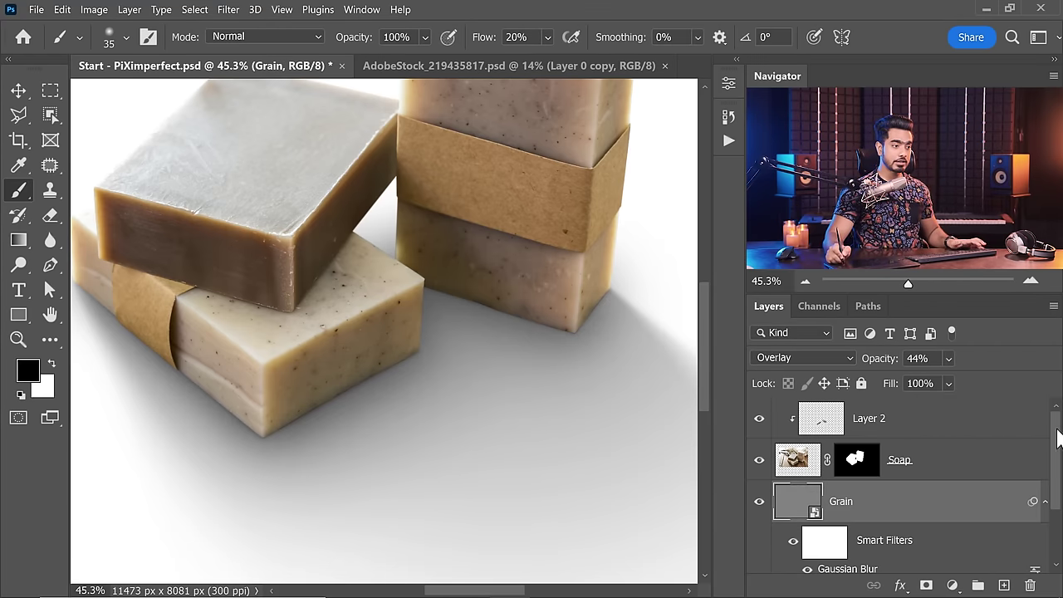
- Disable the Soap layer's mask and hide Layer 2 to examine the soap's bottom edge in the original photo
{"action": "left_click", "coordinate": [856, 462], "text": "shift"}
{"action": "left_click", "coordinate": [759, 418]}
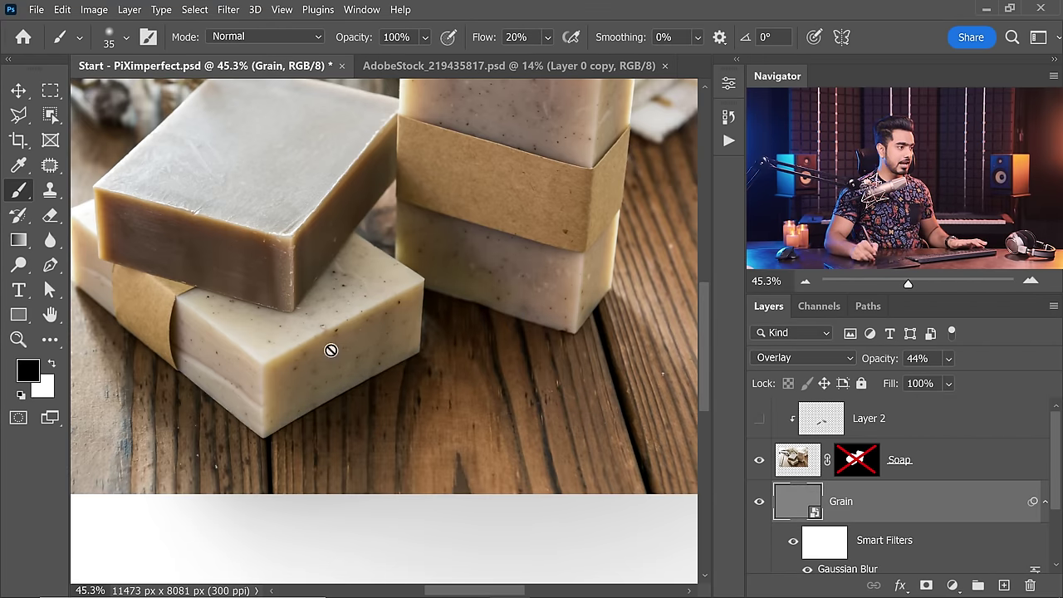
{"action": "left_click_drag", "start_coordinate": [250, 351], "coordinate": [306, 347]}
{"action": "scroll", "coordinate": [467, 277], "scroll_direction": "right", "scroll_amount": 2}
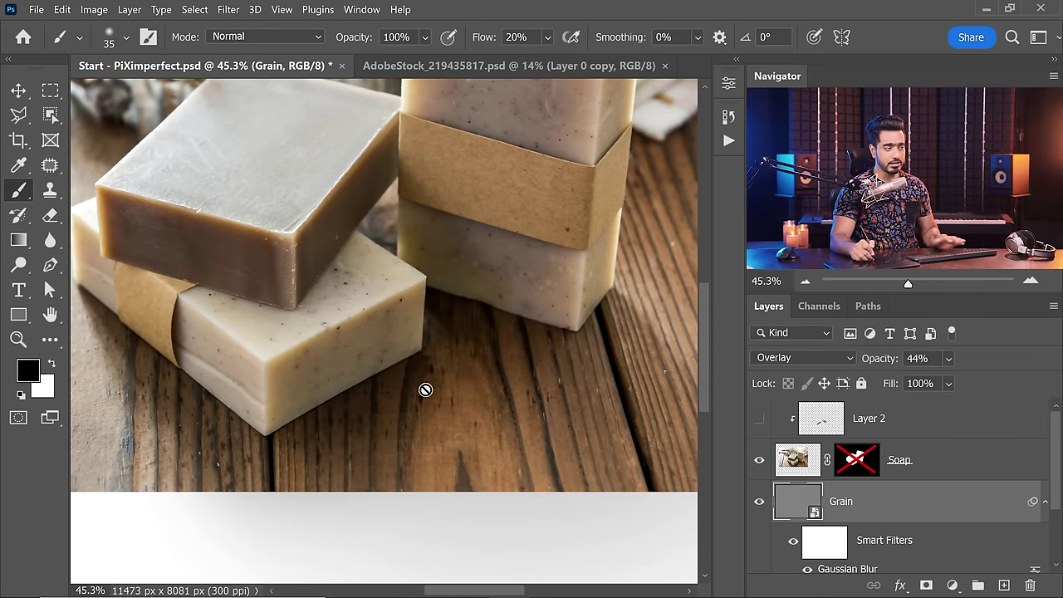
{"action": "scroll", "coordinate": [330, 396], "scroll_direction": "up", "scroll_amount": 10}
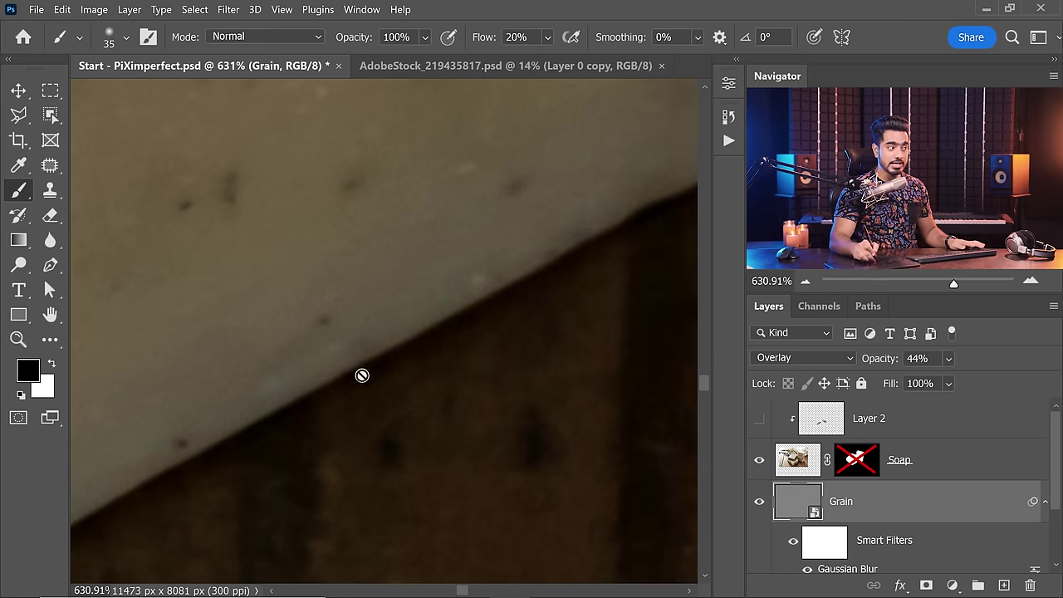
{"action": "key", "text": "ctrl+0"}
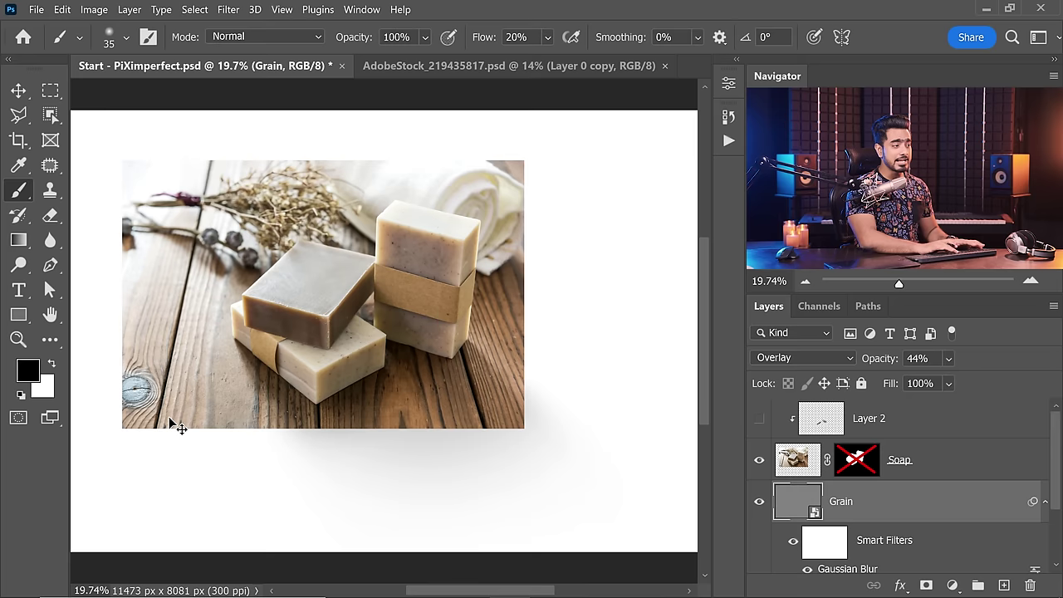